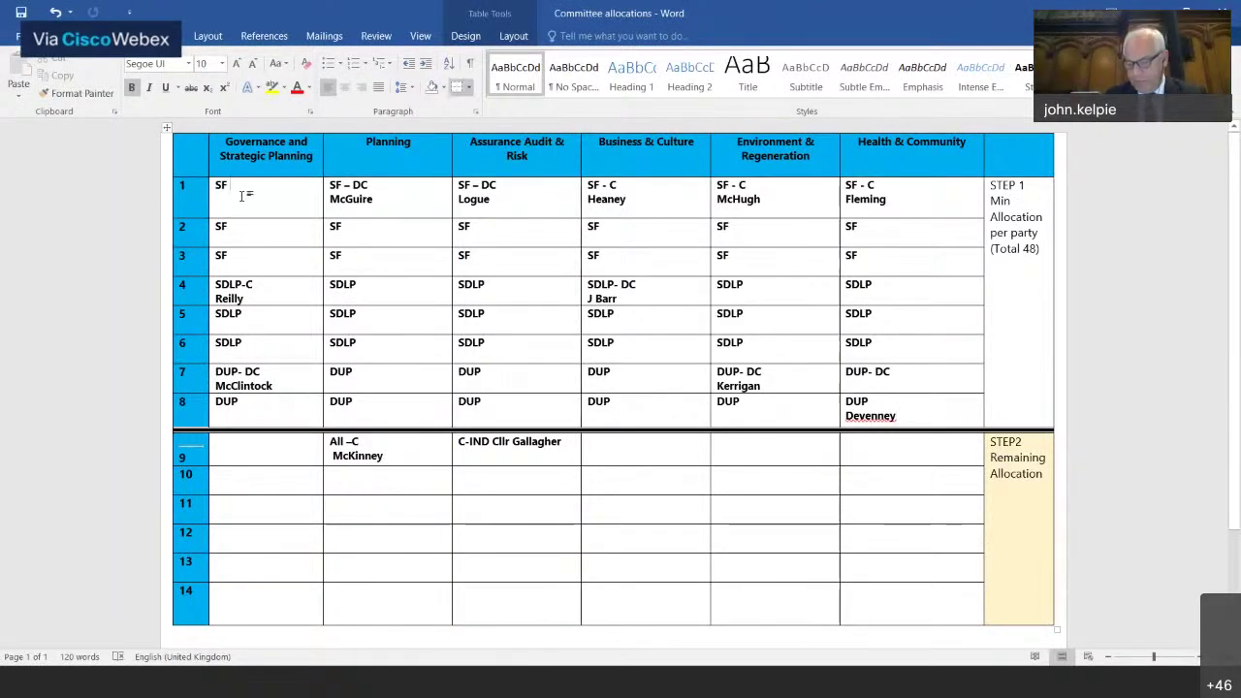
Step: Enter the councillors' surnames beneath the SF entries in rows 1 to 3 of the Governance and Strategic Planning column
click(244, 198)
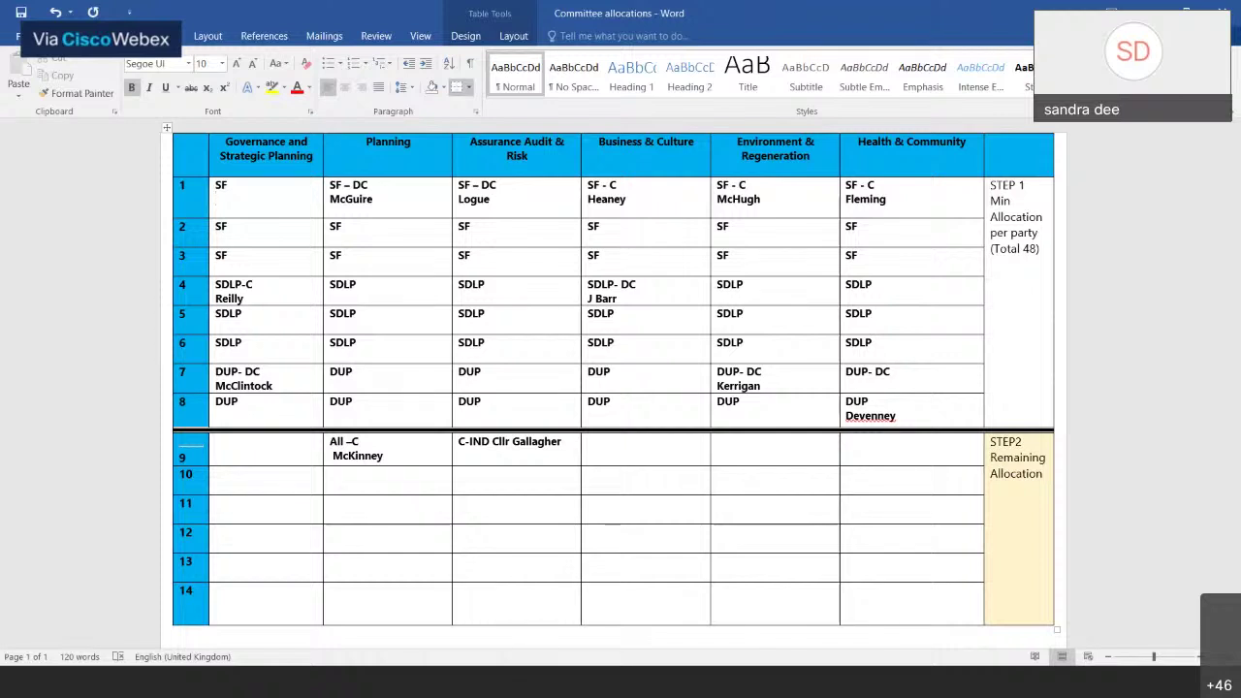
click(244, 198)
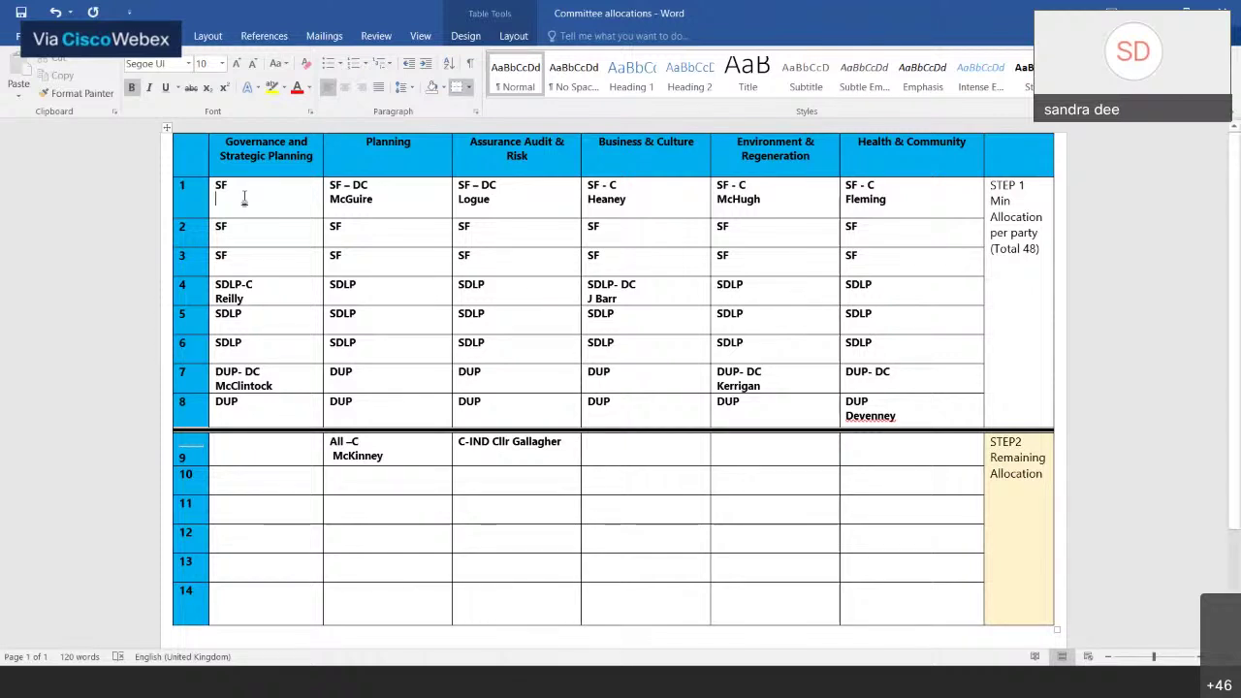
text(Heaney)
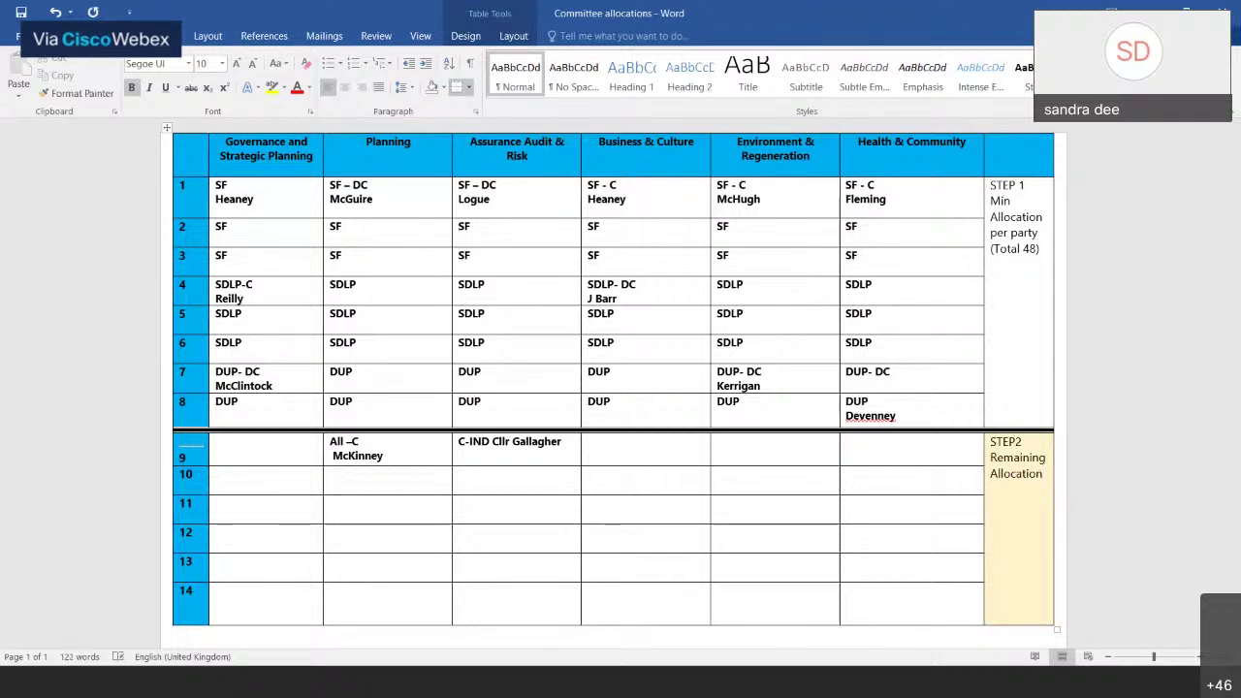
text(Duffy)
key(Down)
text(McH)
Step: Enter the councillors' names beneath SDLP in rows 5 and 6 and DUP in row 8 of the Governance and Strategic Planning column
click(239, 325)
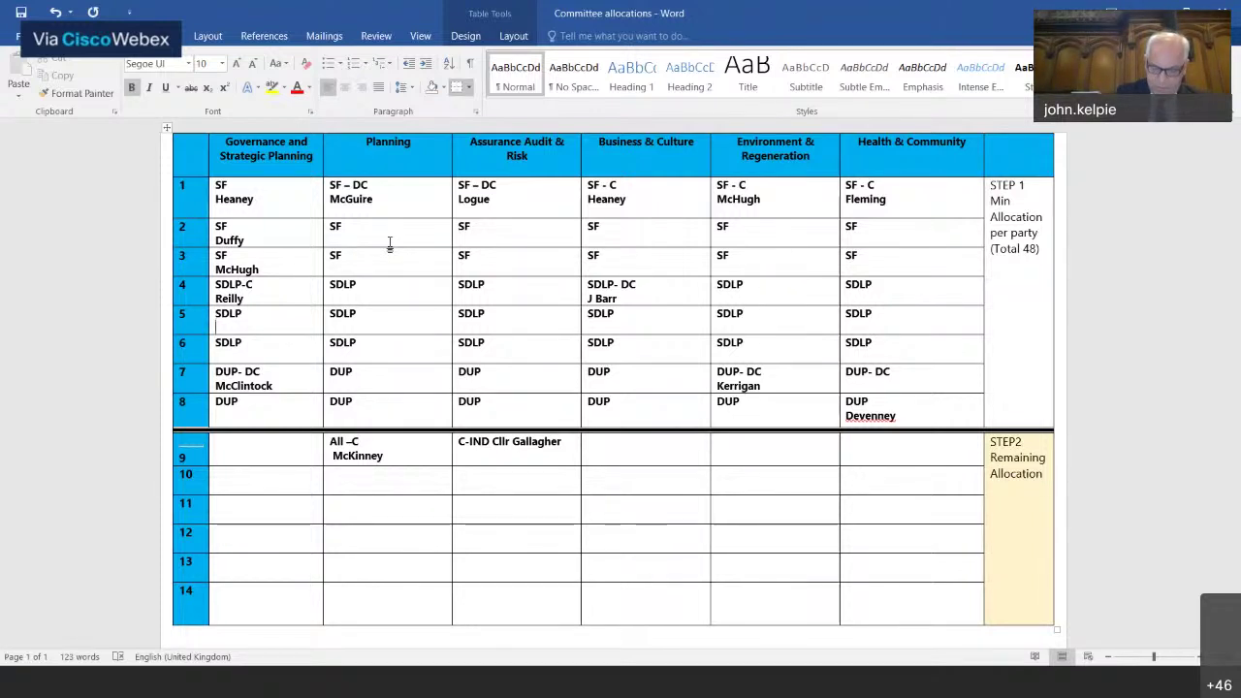
text(McKeev)
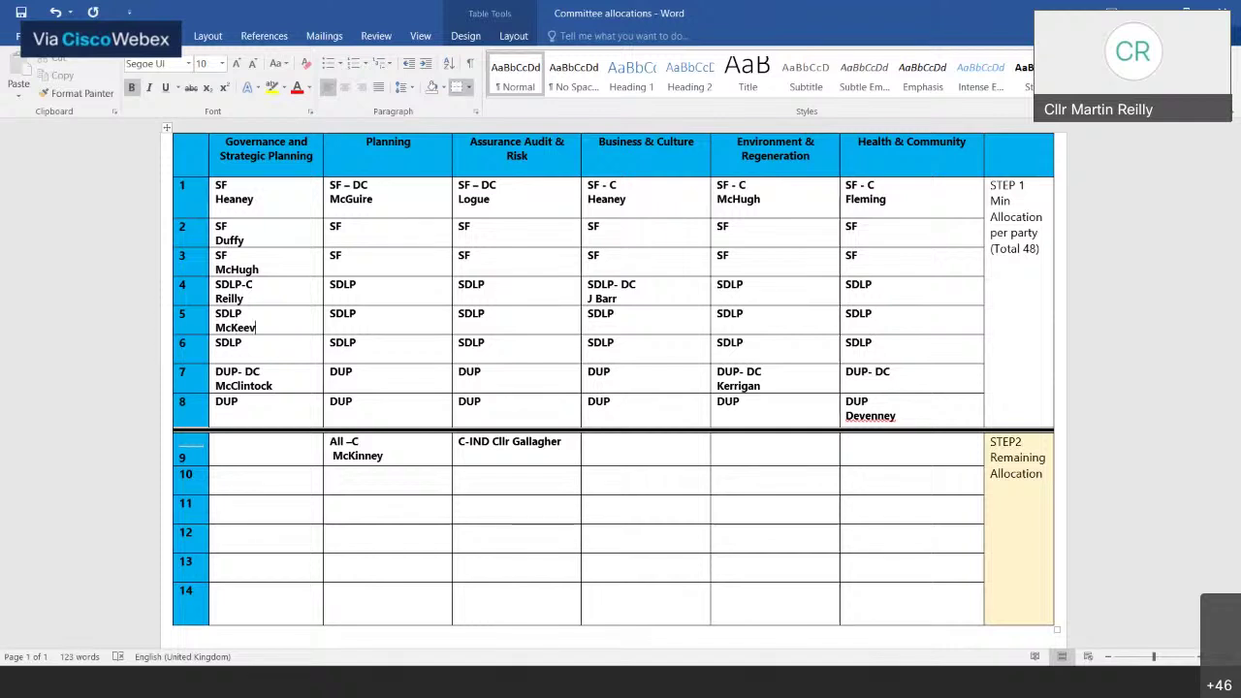
text(er)
key(Down)
key(Return)
text(J Boyle)
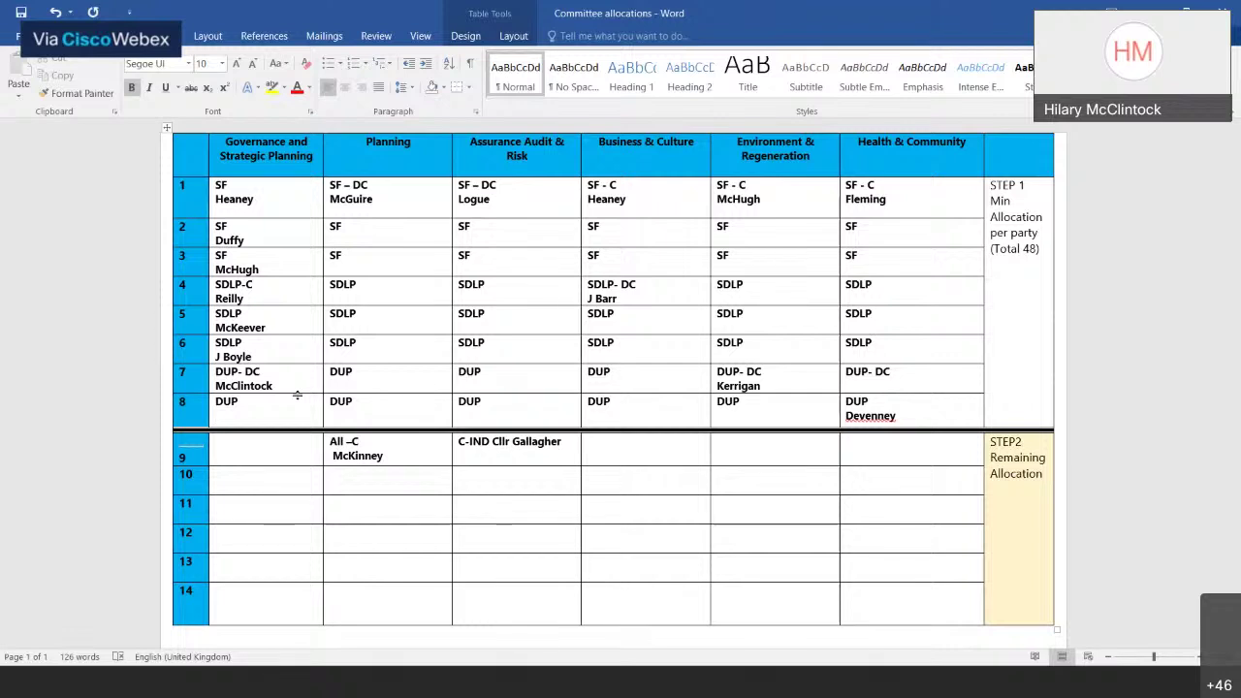
text(Bresland)
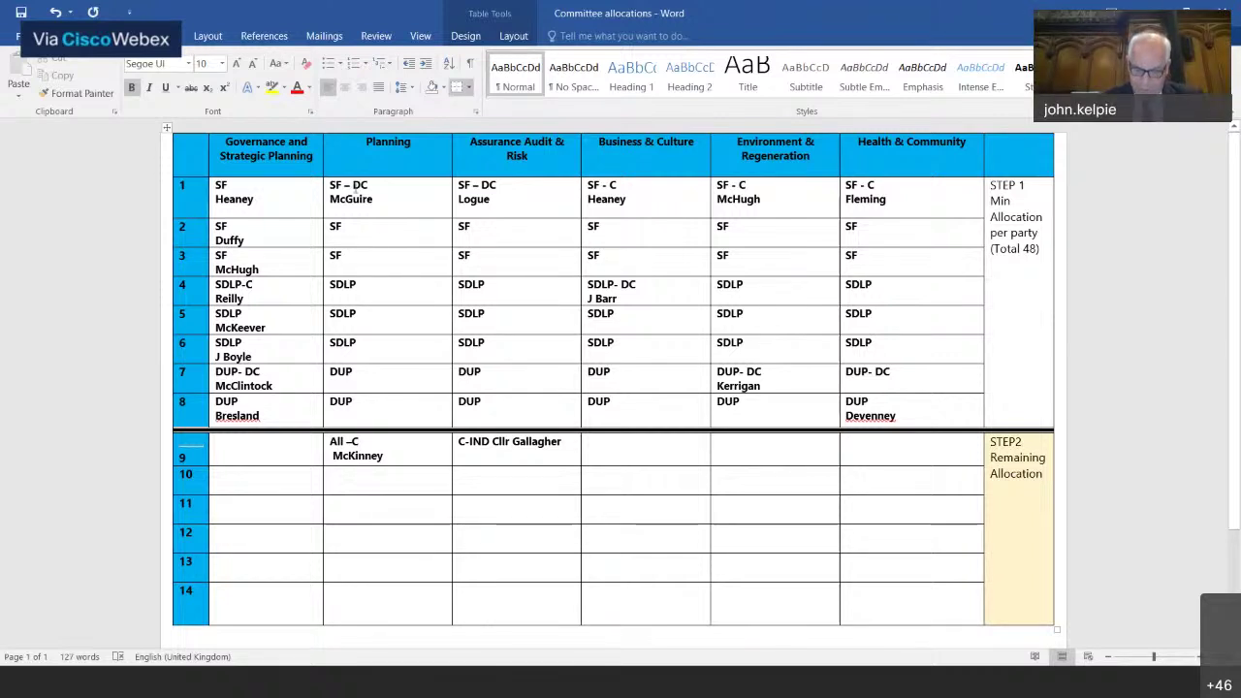
Step: Enter the councillors' surnames beneath the SF entries in rows 2 and 3 of the Planning column
click(343, 228)
key(Return)
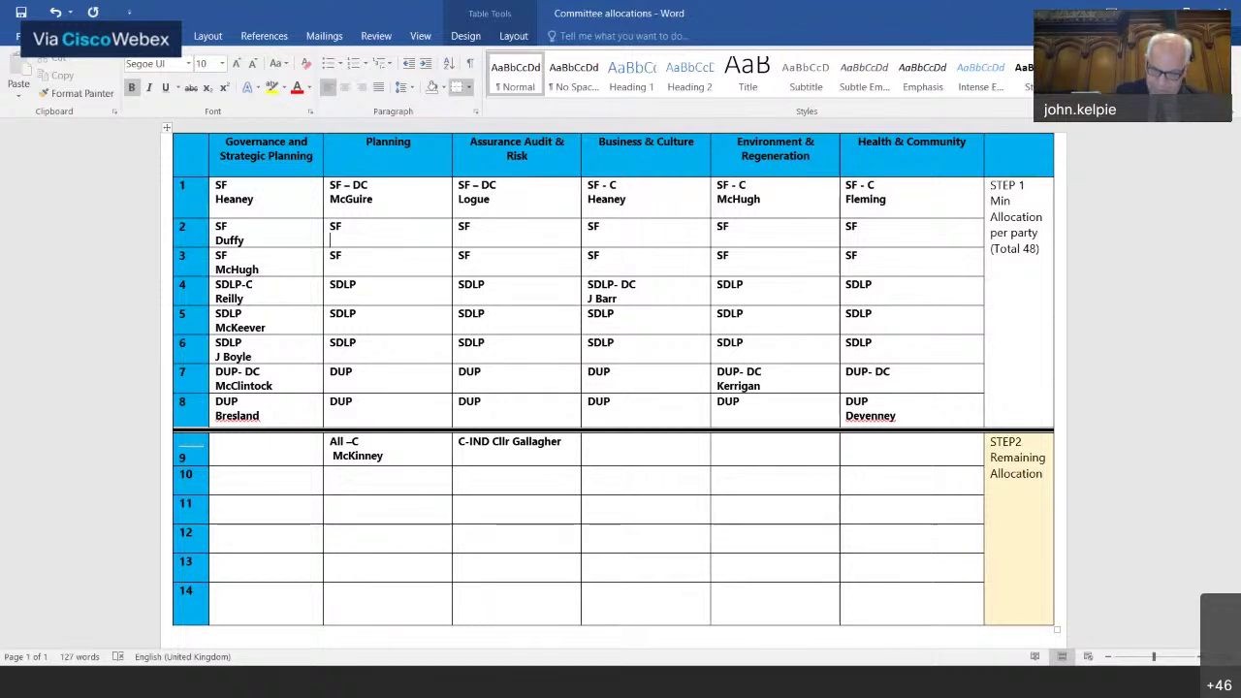
key(Return)
text(Jackson)
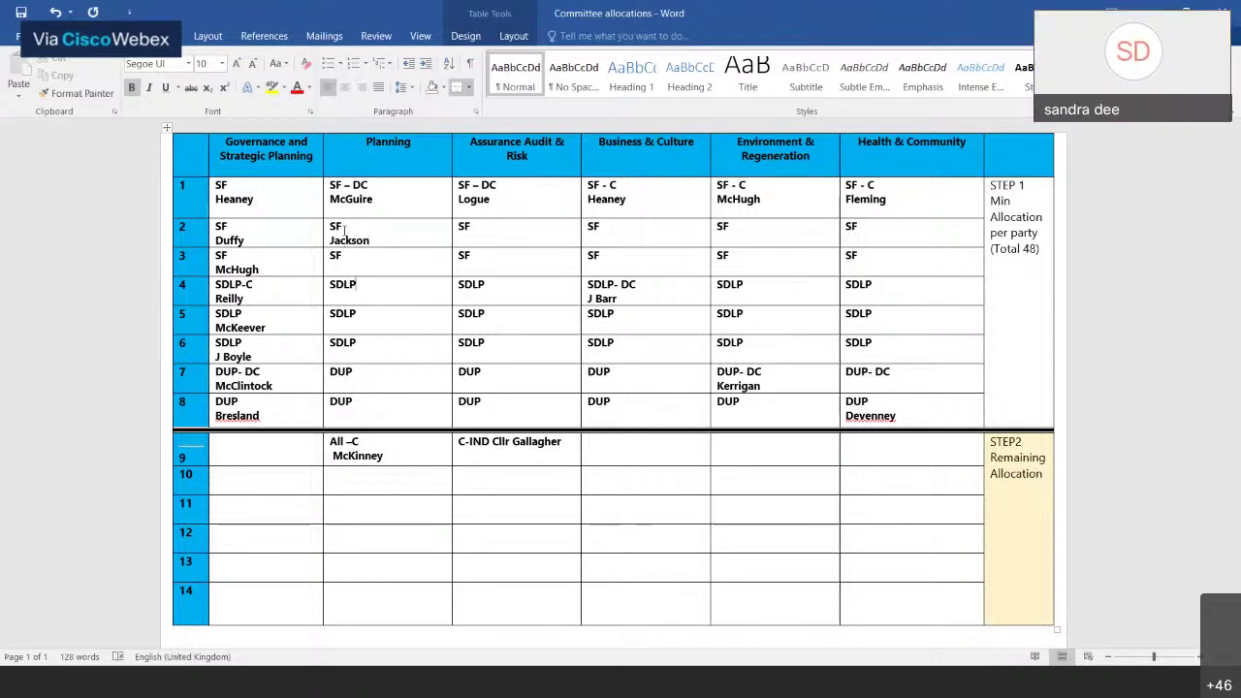
key(Down)
key(Return)
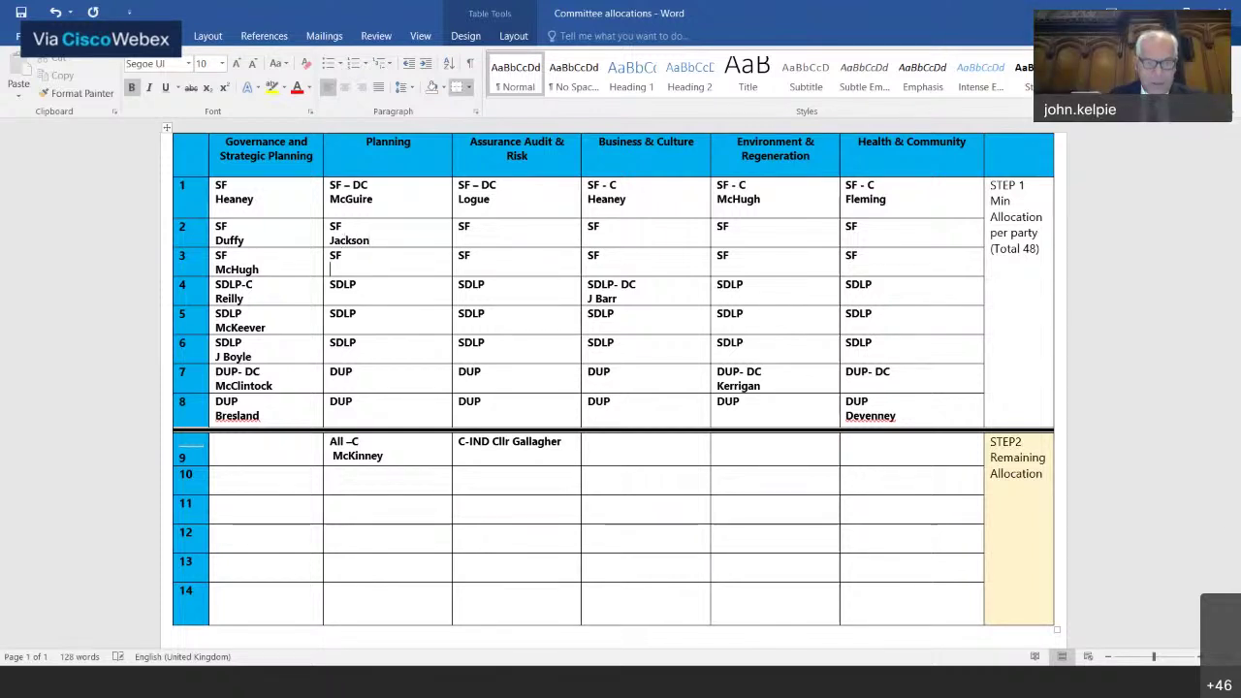
text(Kelly)
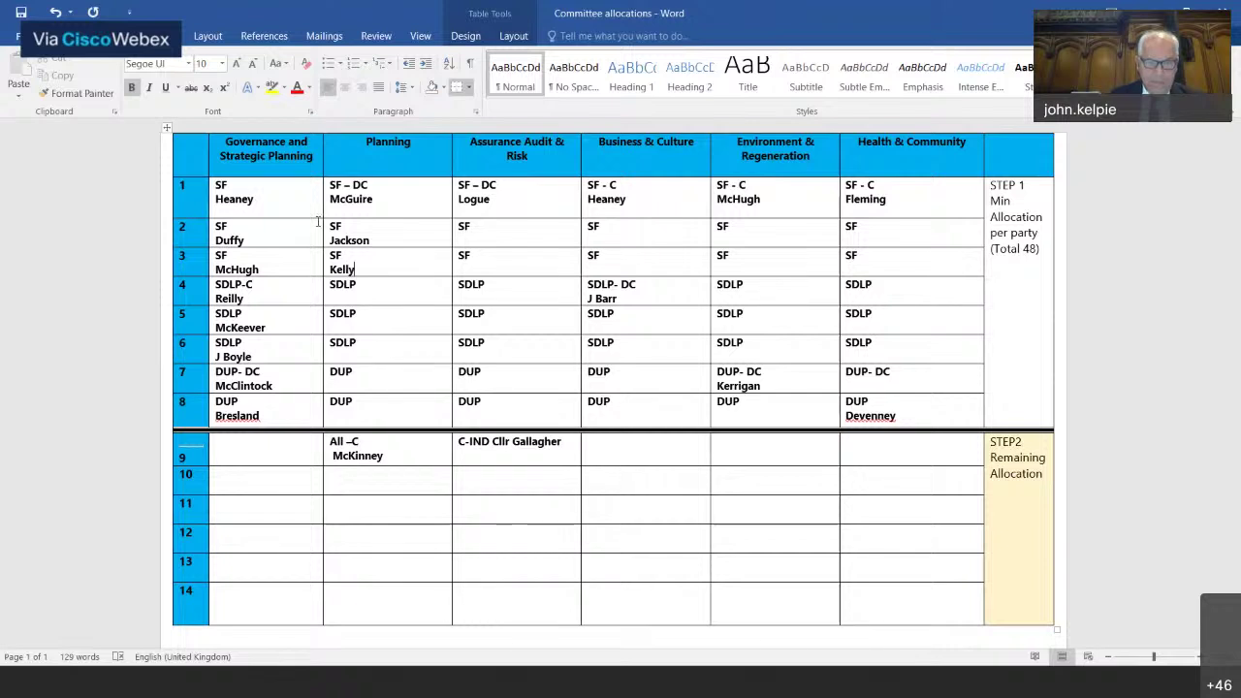
Step: Enter the councillors' names beneath the SDLP entries in rows 4 to 6 of the Planning column
key(Down)
key(Return)
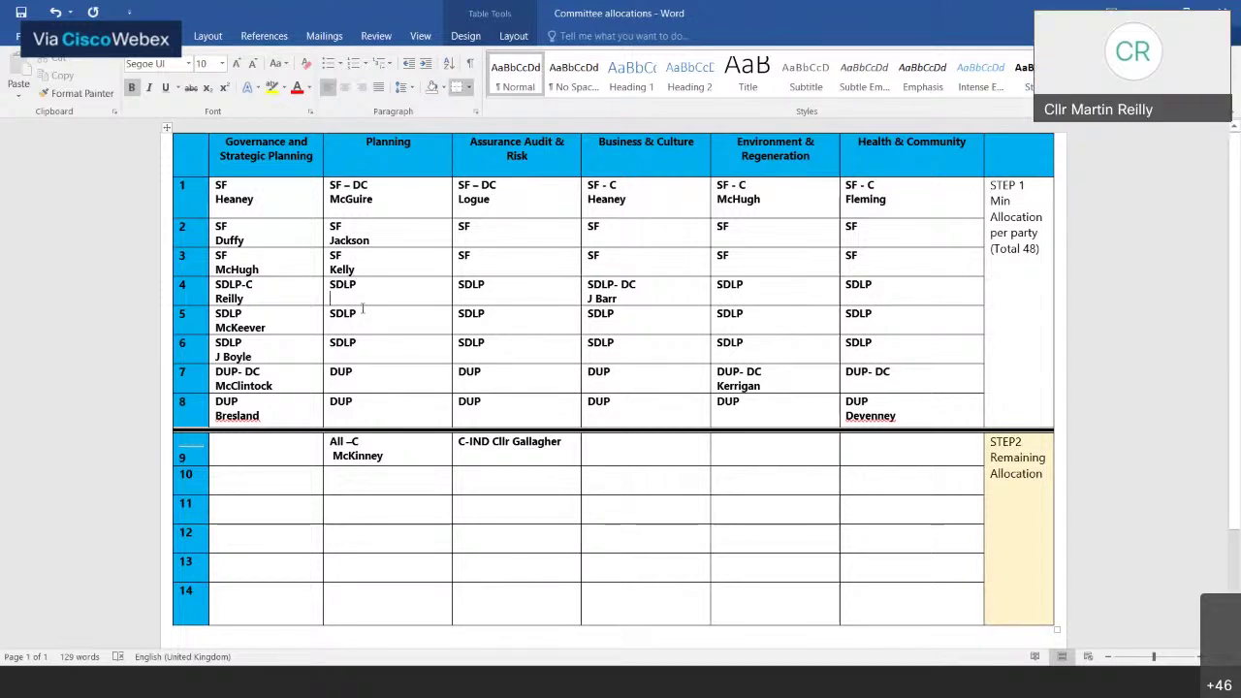
text(Mooney)
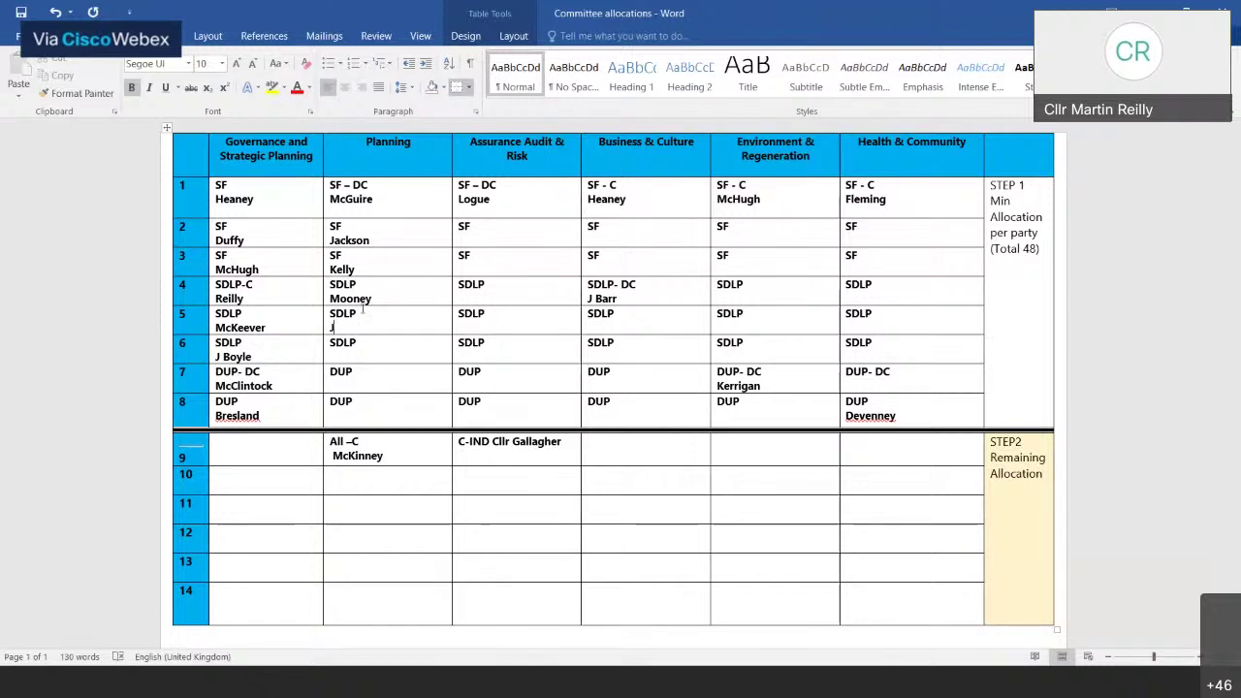
text(Barr)
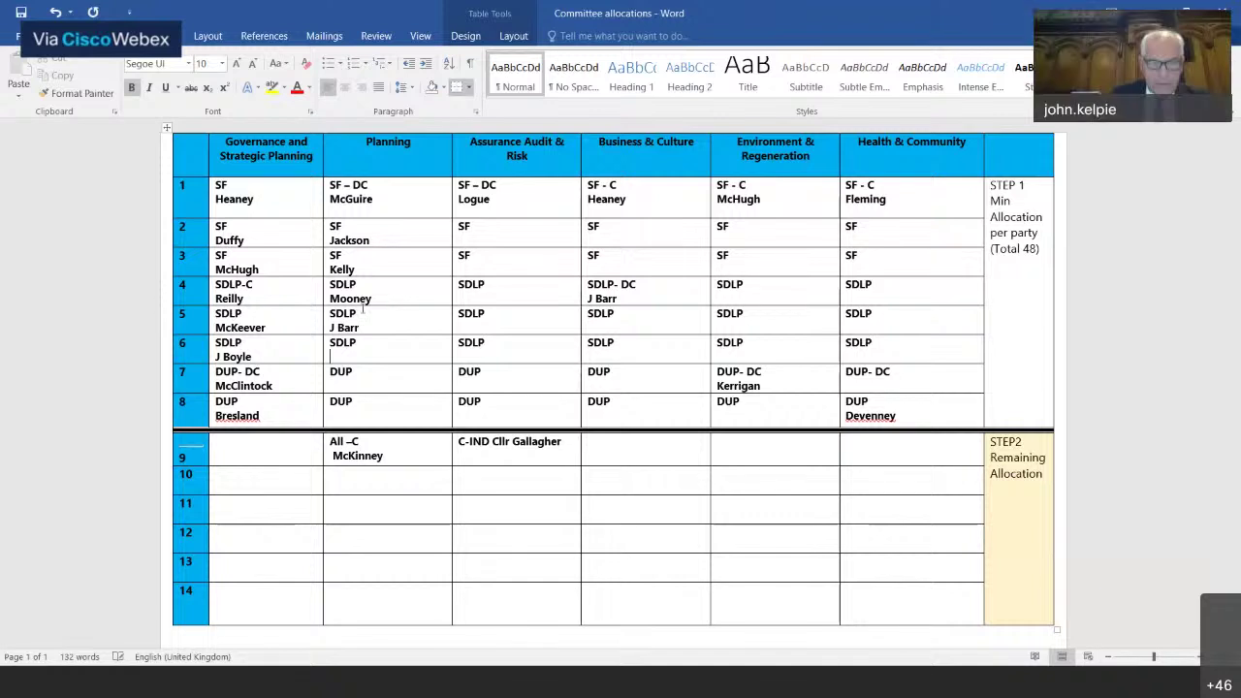
text(Dobbins)
Step: Enter the councillors' surnames beneath the DUP entries in rows 7 and 8 of the Planning column
click(379, 377)
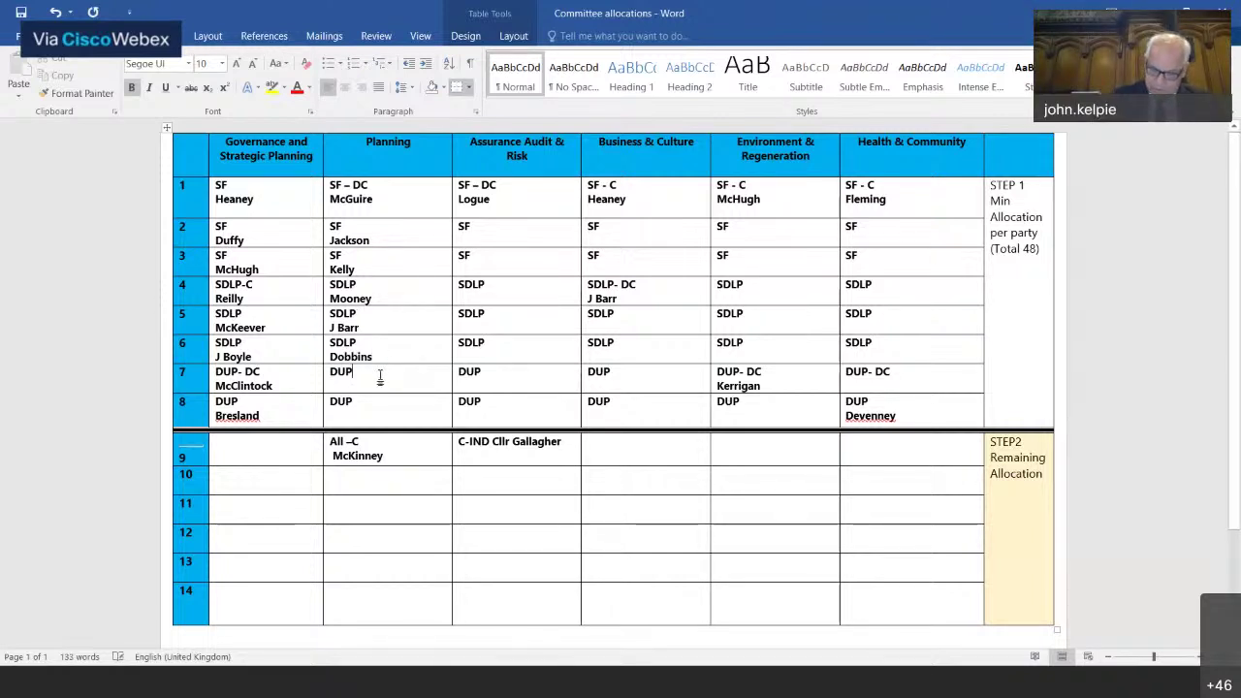
key(Return)
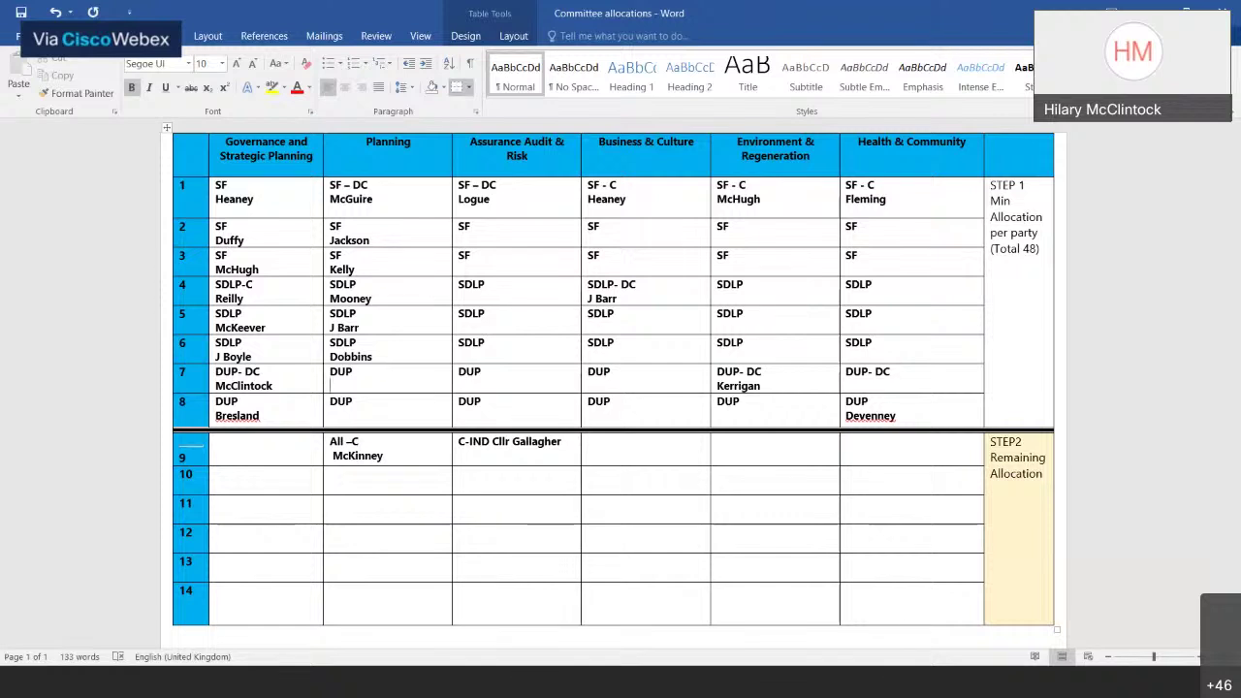
text(Kerrigan)
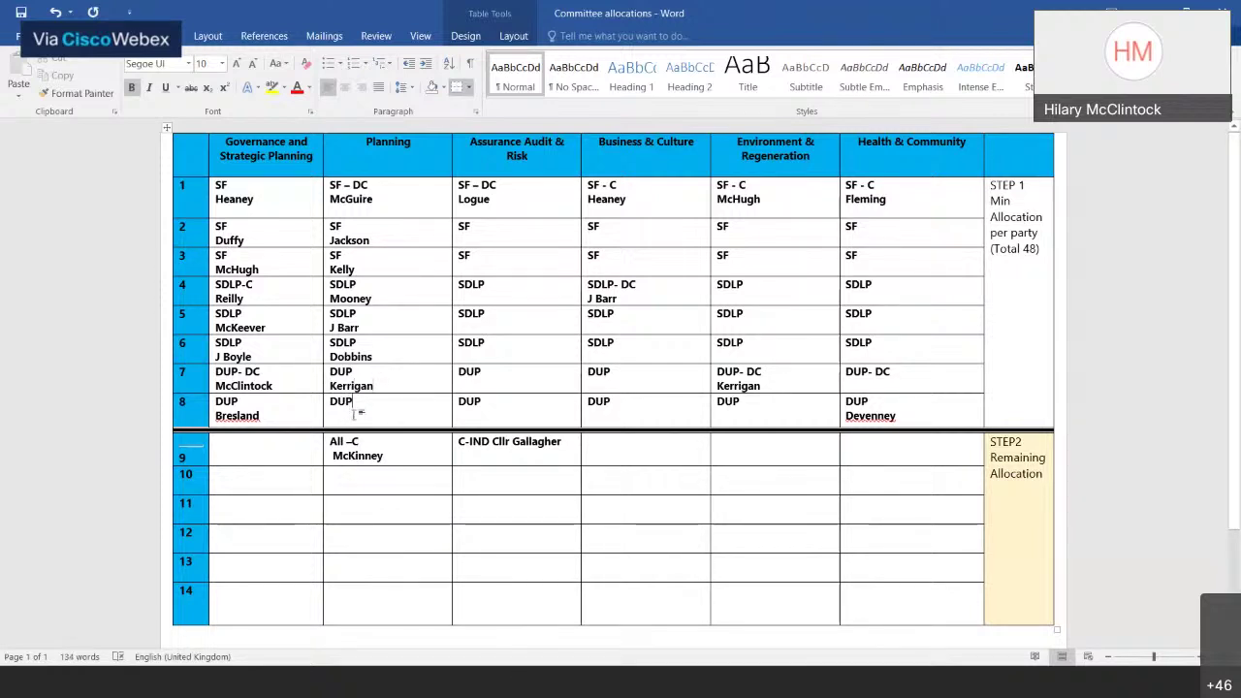
key(Return)
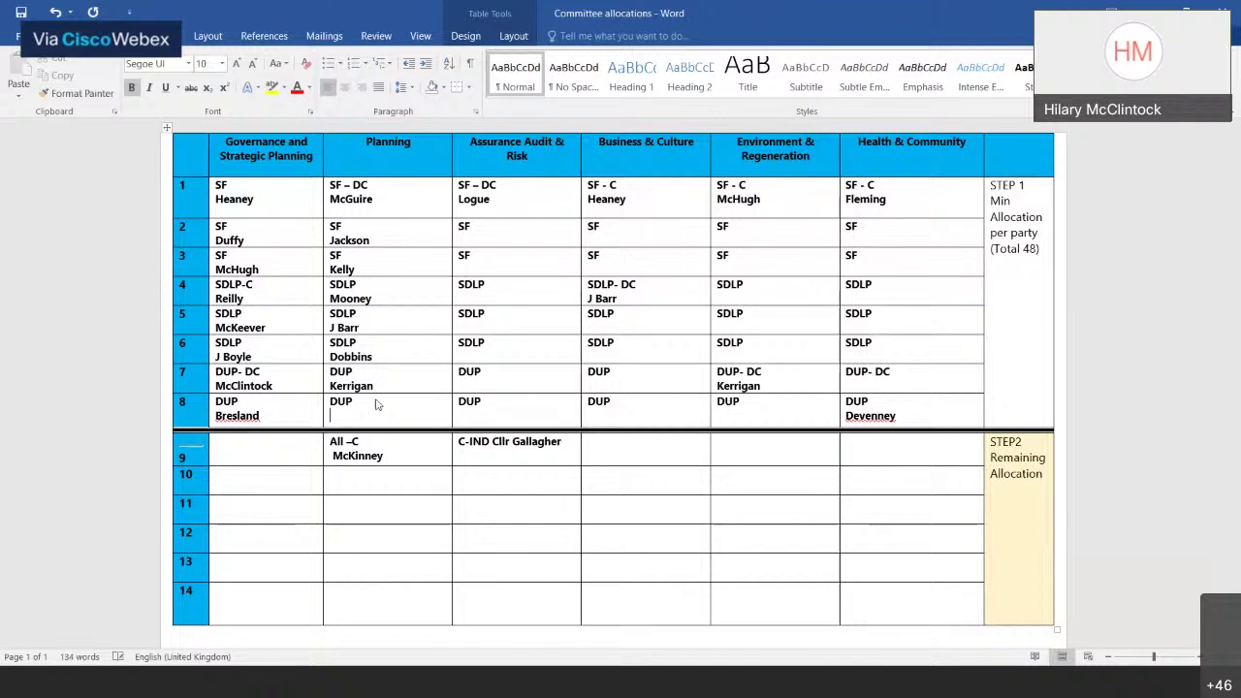
text(McClintock)
Step: Enter the councillors' names beneath the SF entries in rows 2 and 3 of the Assurance Audit & Risk column
click(509, 237)
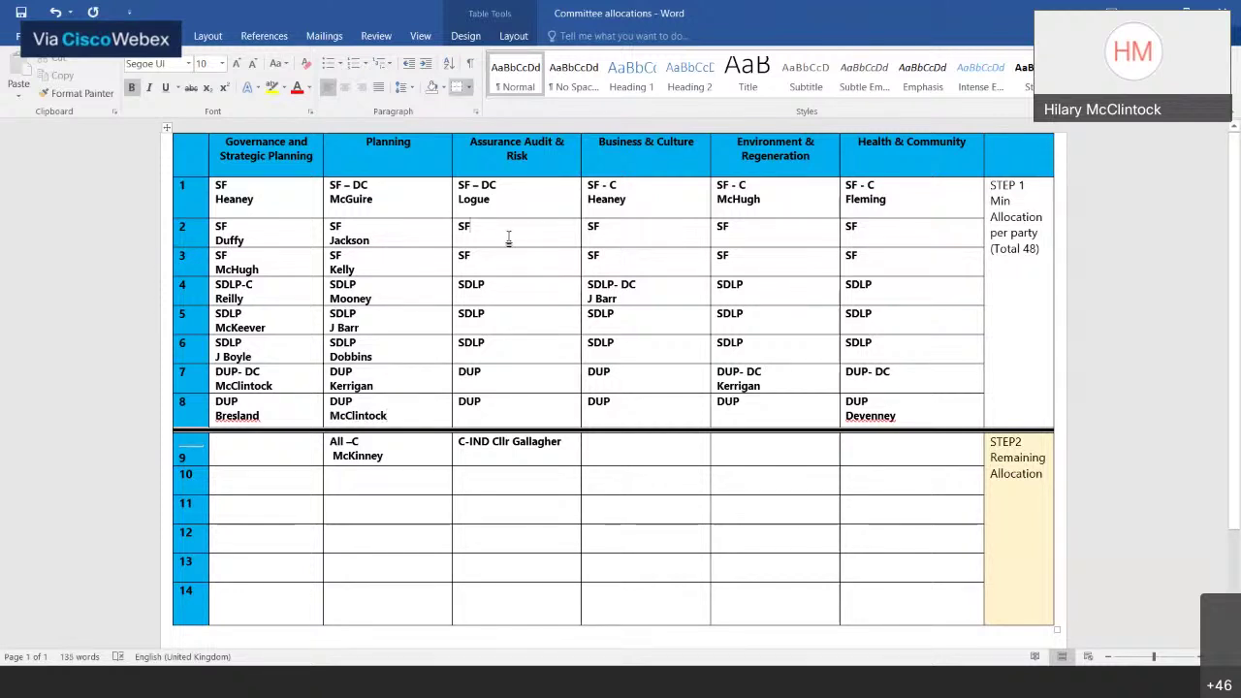
key(Return)
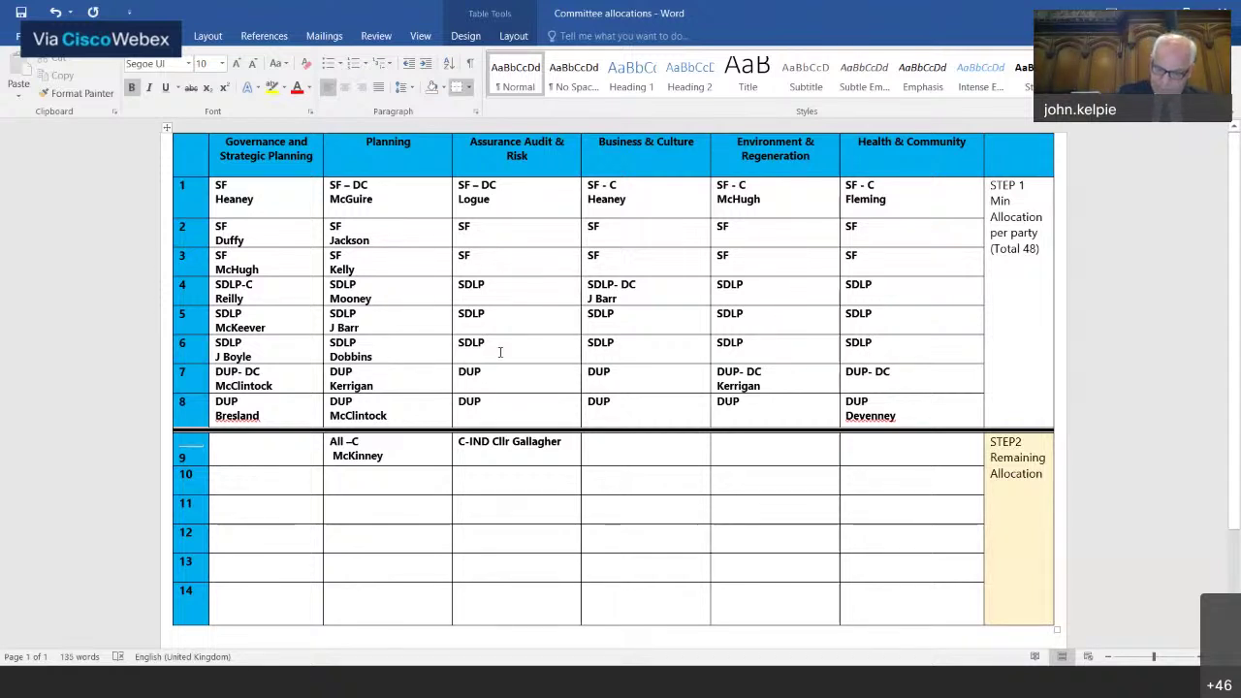
text(M)
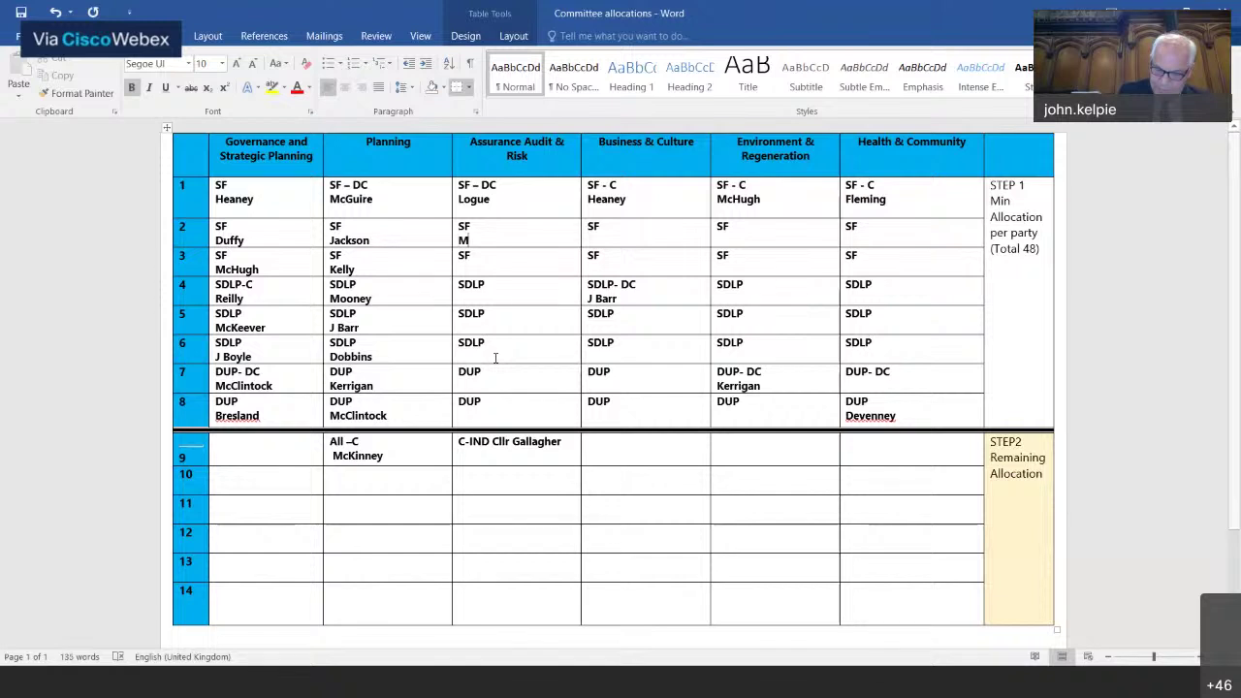
text( Boyle)
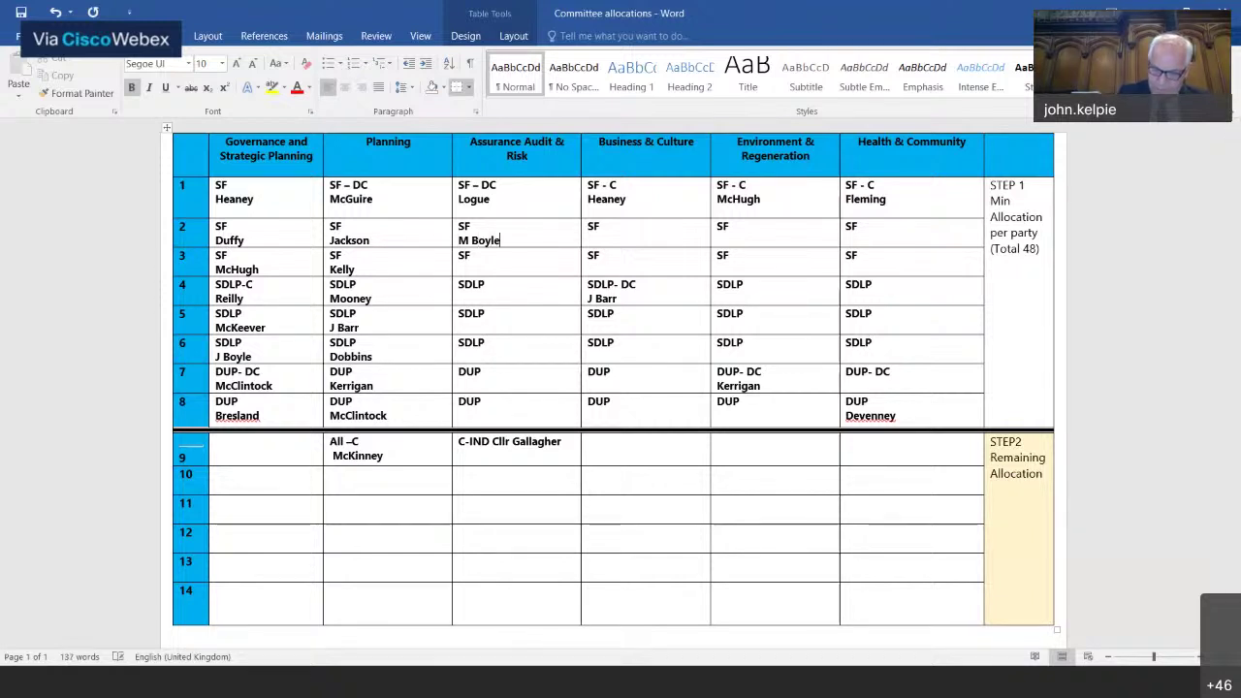
key(Down)
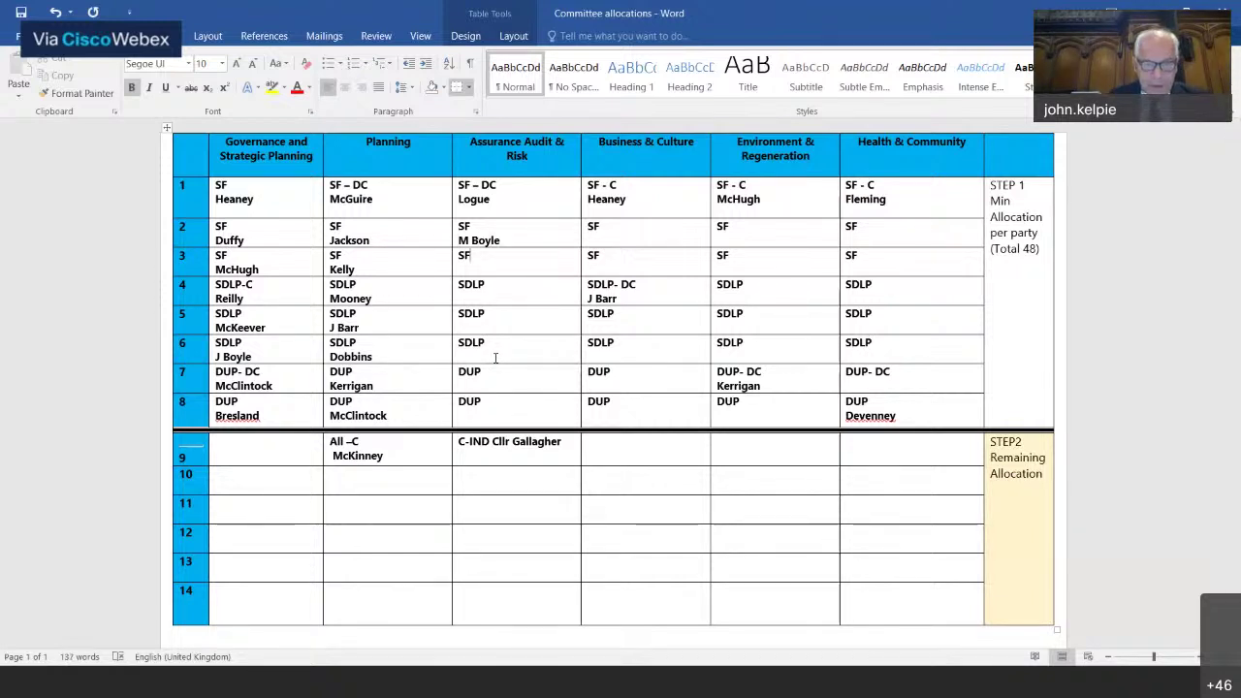
key(Return)
text(Fleming)
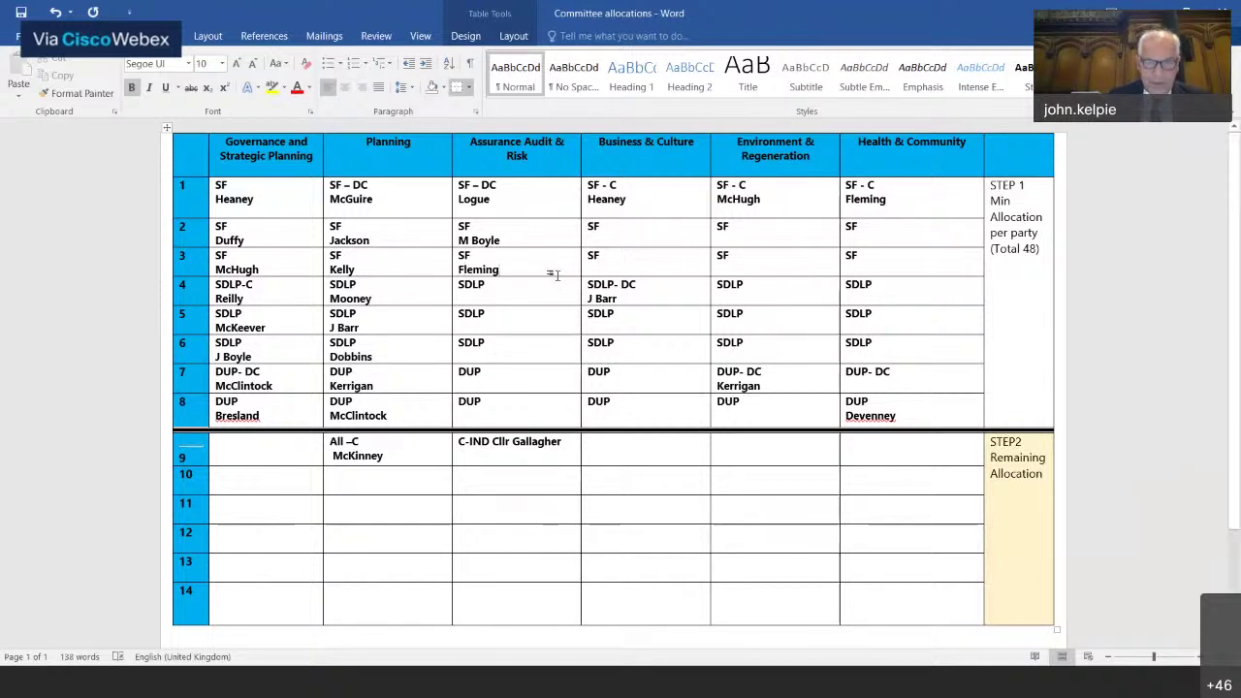
Step: Enter the councillors' names beneath the SDLP entries in rows 4 to 6 of the Assurance Audit & Risk column
key(Down)
key(Return)
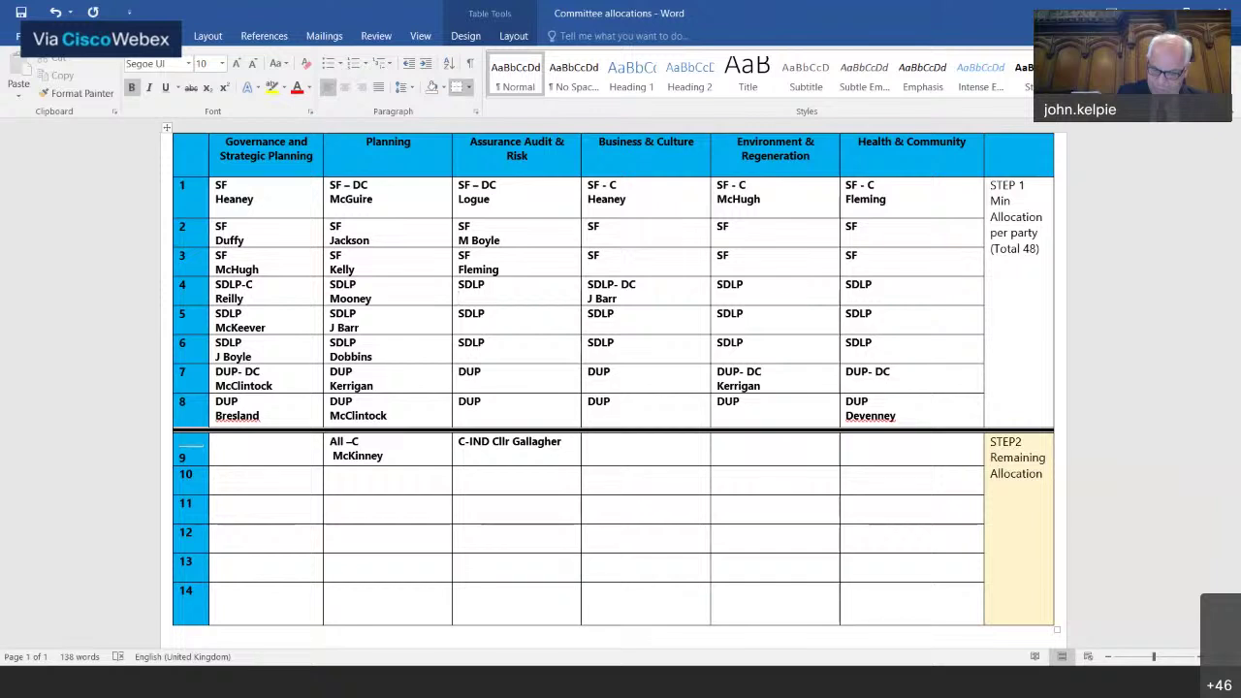
text(McKeever)
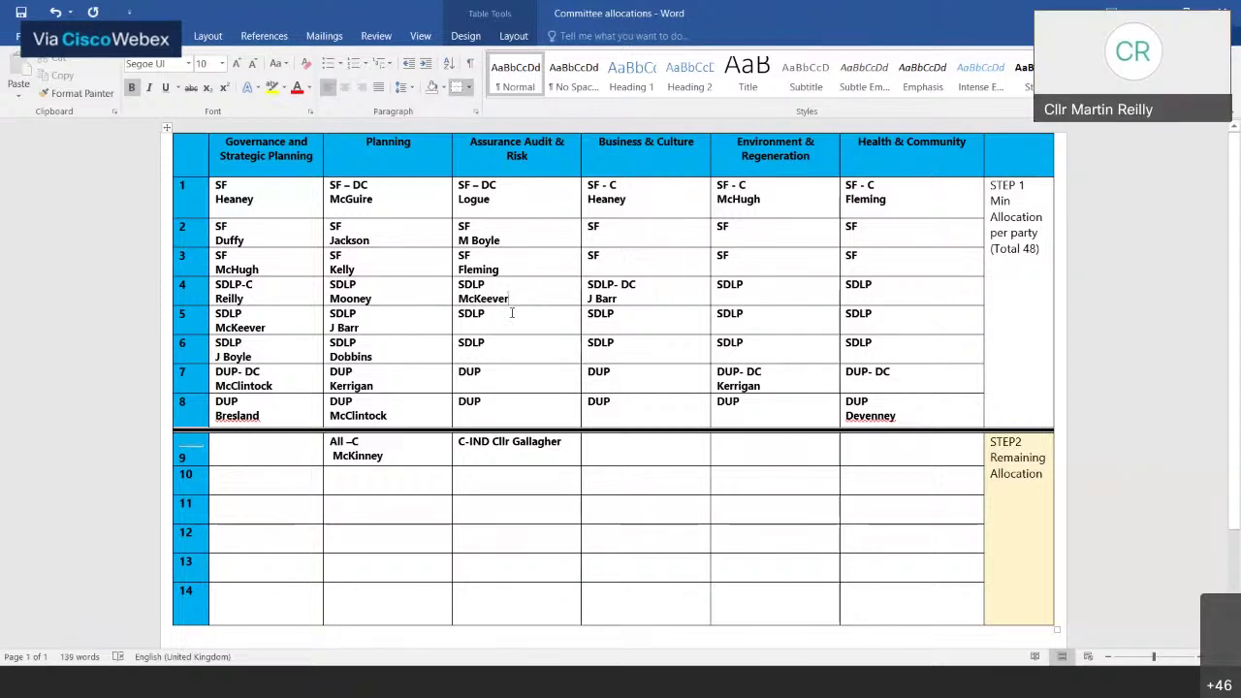
key(Return)
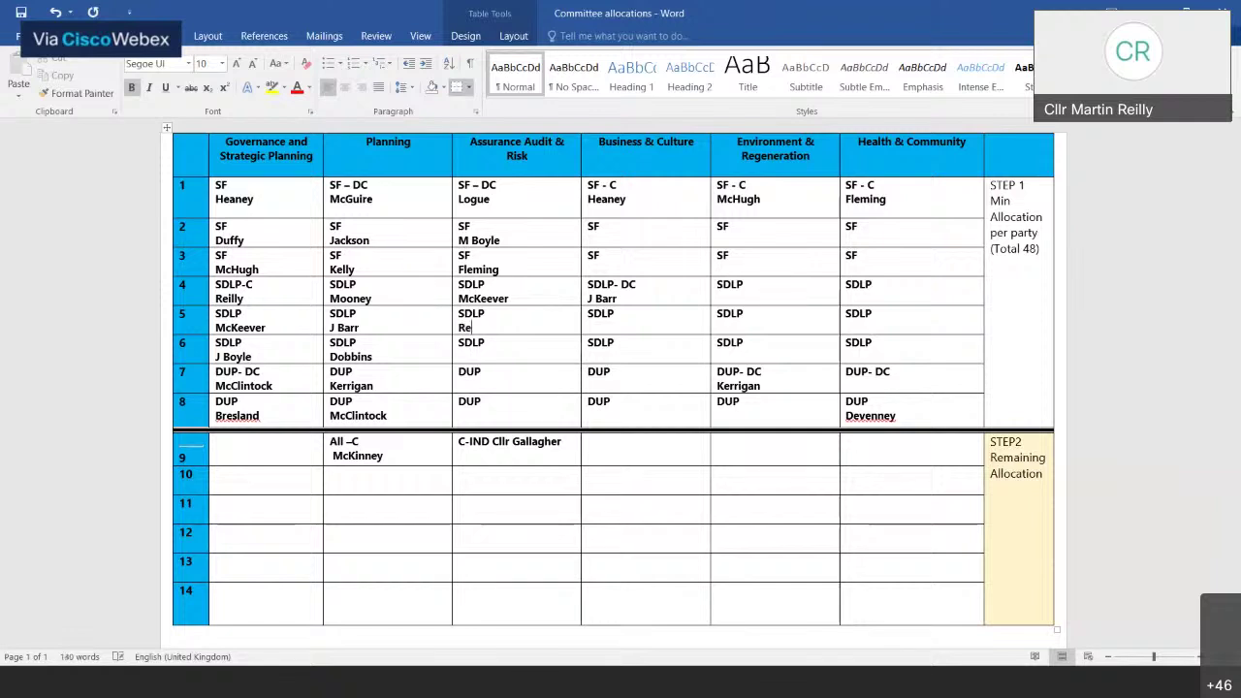
text(Reilly)
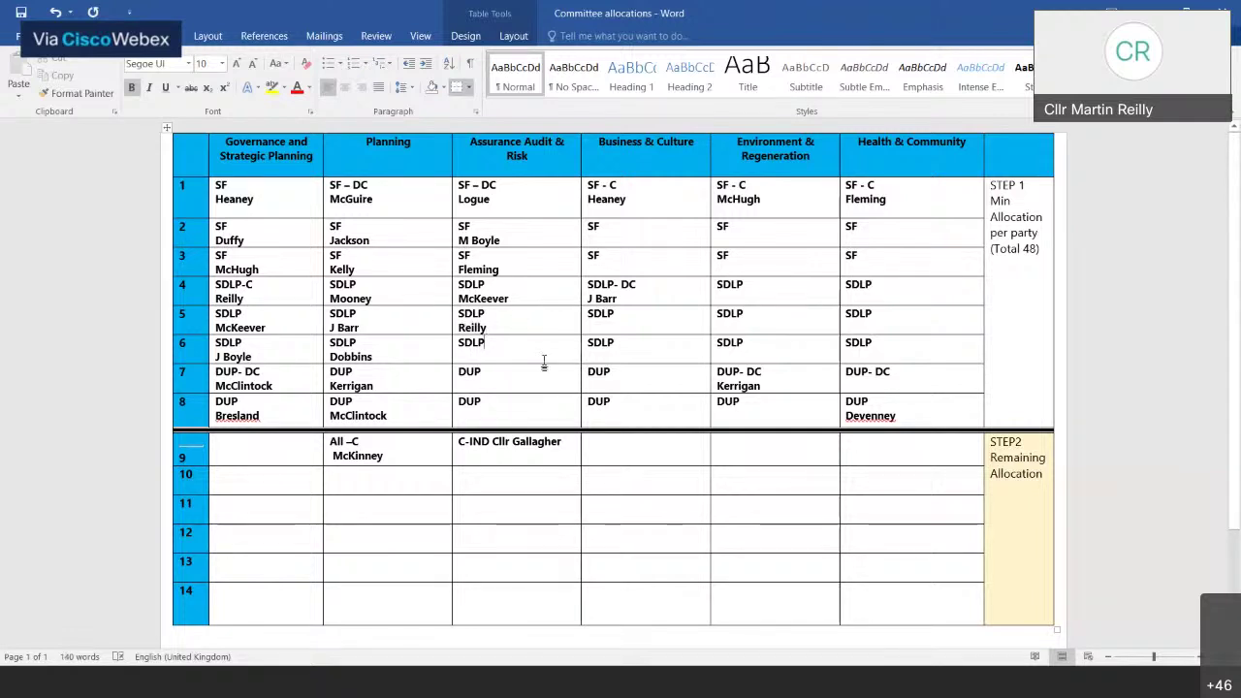
key(Return)
text(J B)
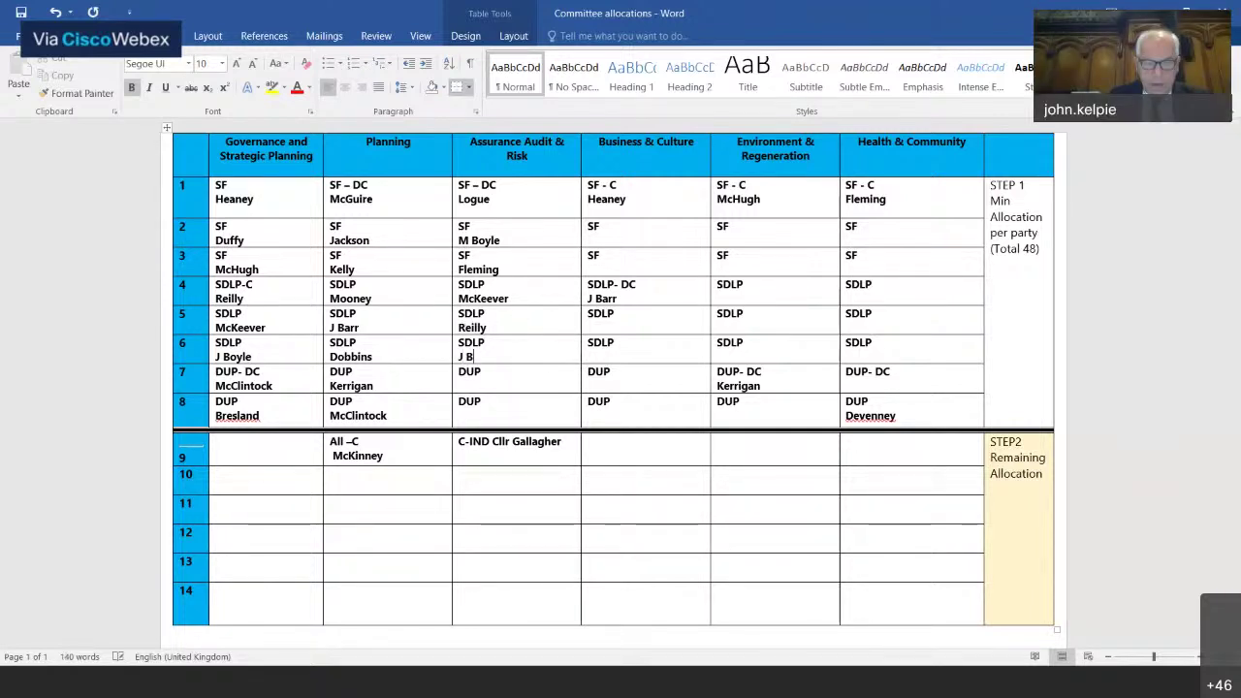
text(oyle)
Step: Enter the councillors' surnames beneath the DUP entries in rows 7 and 8 of the Assurance Audit & Risk column
click(541, 369)
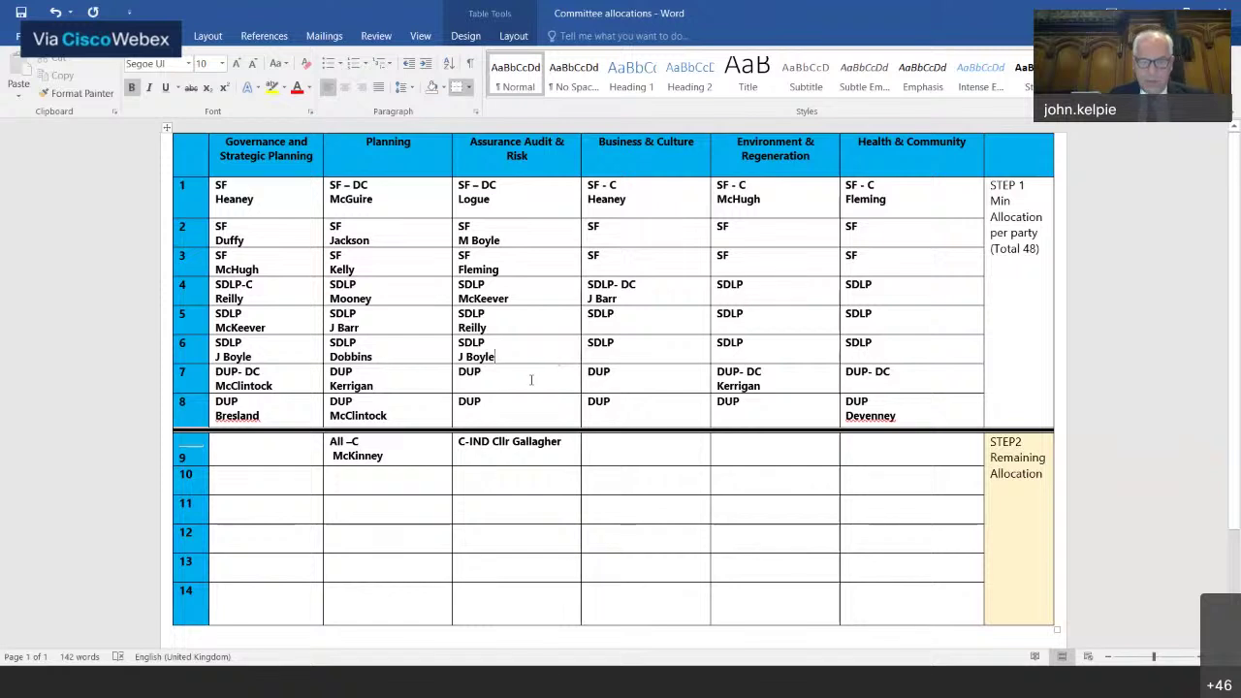
key(Return)
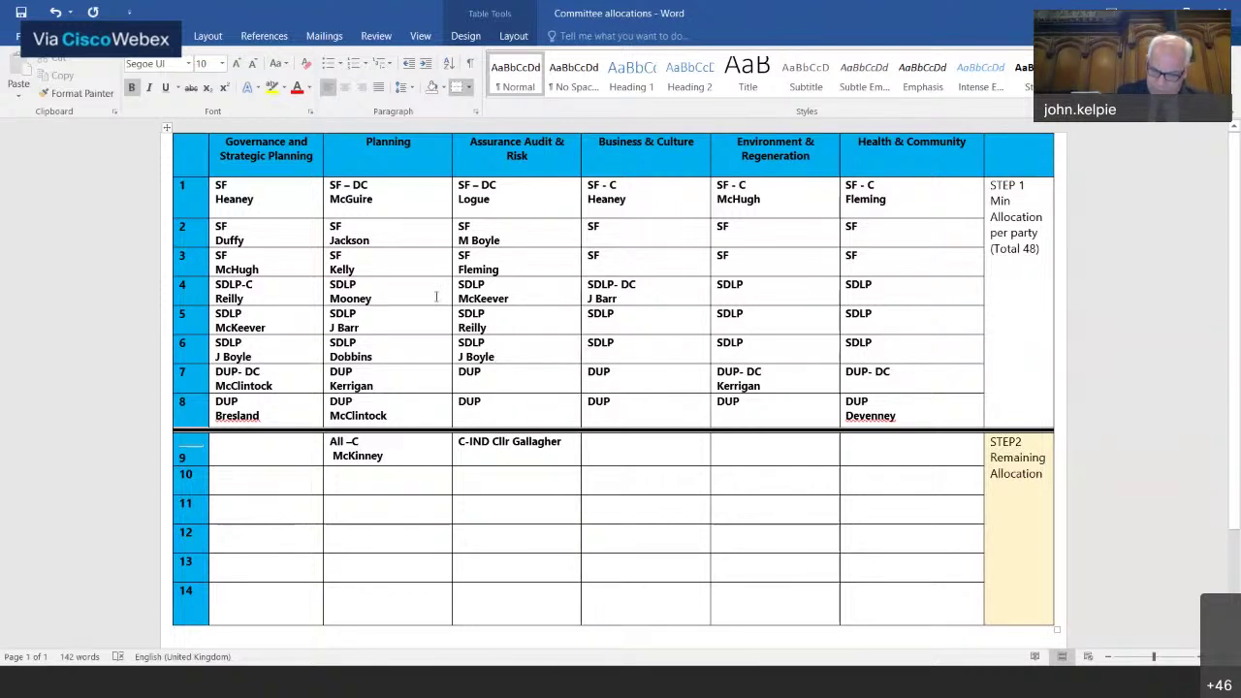
text(Kerrigan)
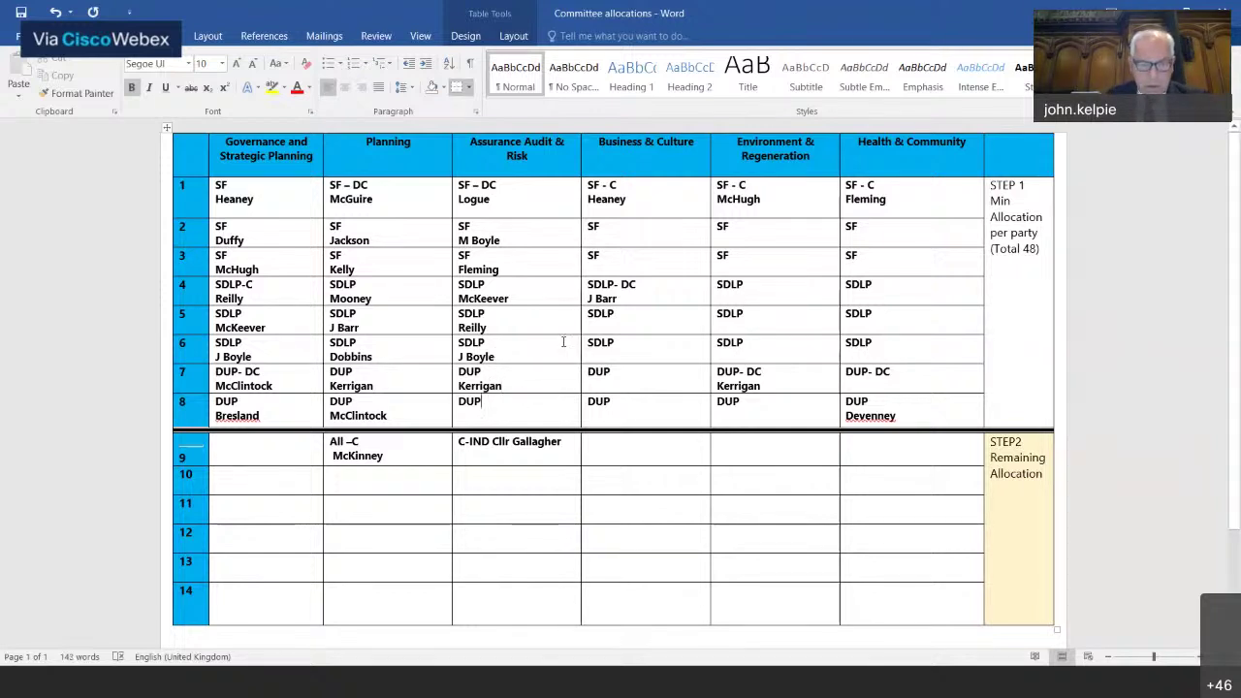
key(Return)
text(Ram)
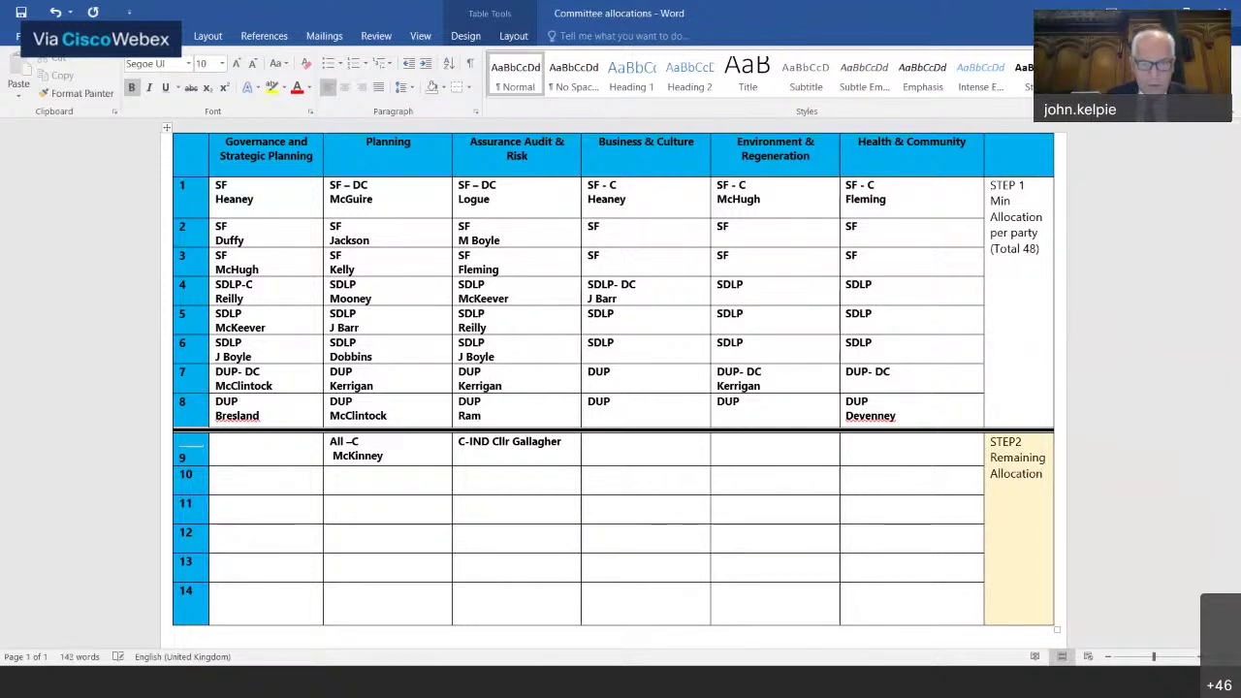
text(sey)
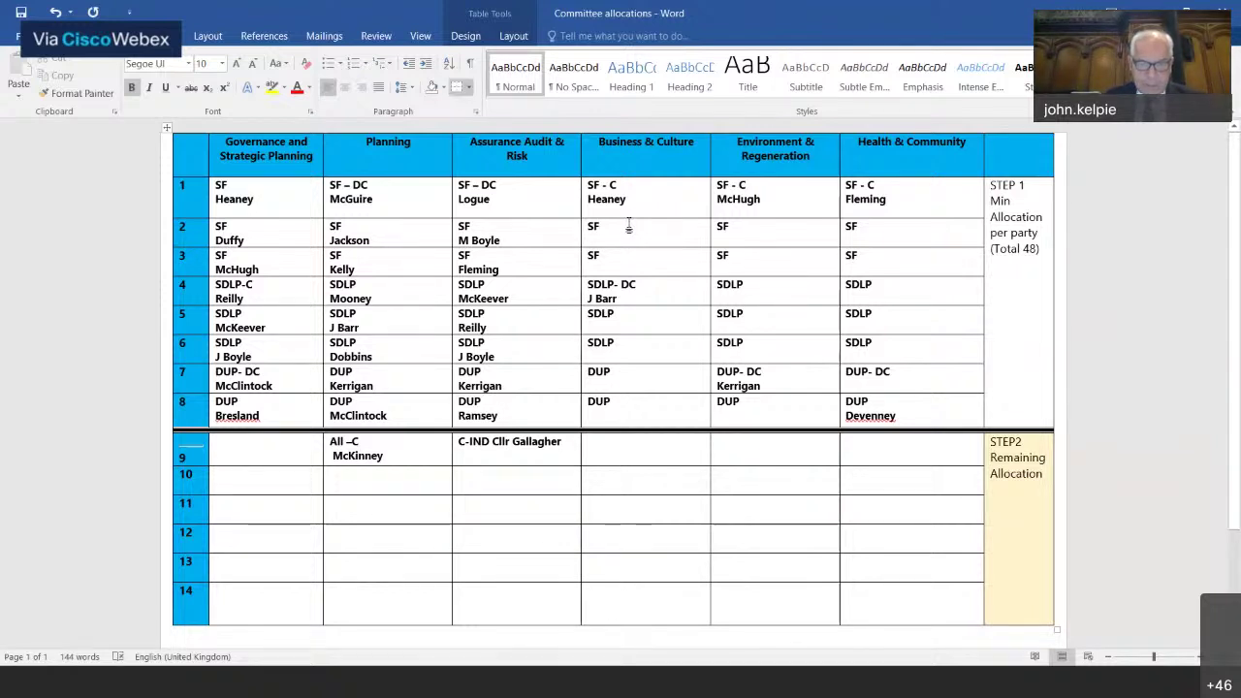
Step: Enter the councillors' surnames beneath the SF entries in rows 2 and 3 of the Business & Culture column
key(Return)
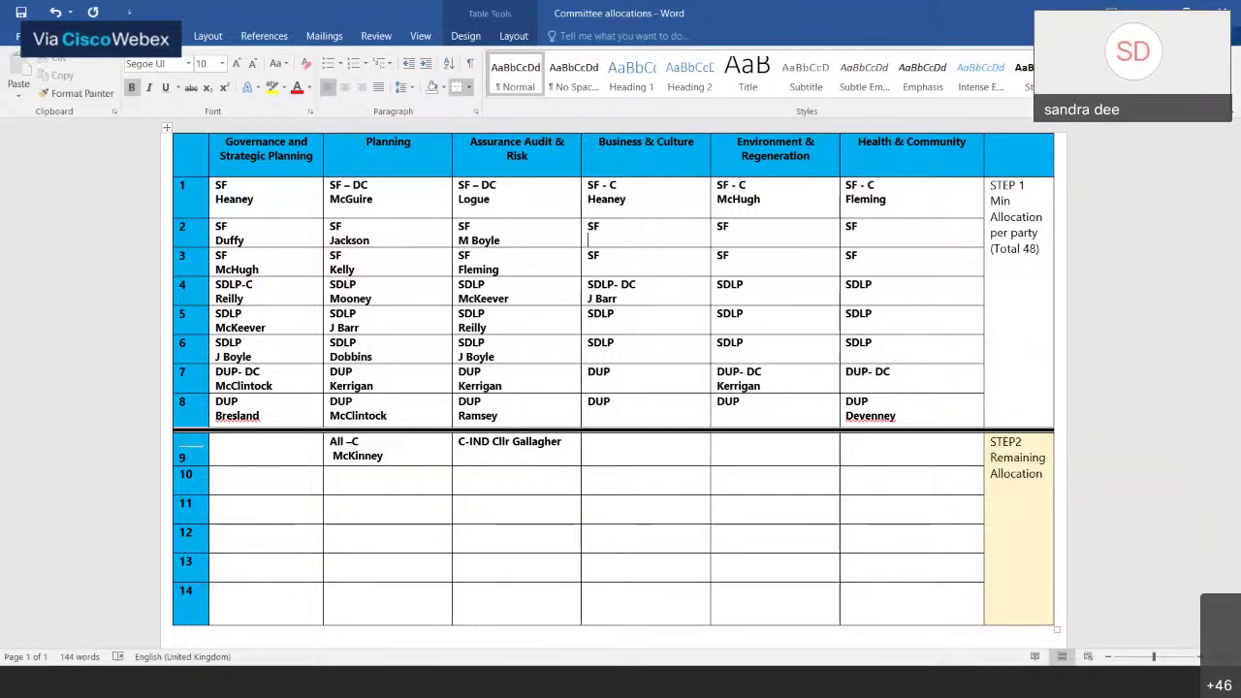
text(McGuire)
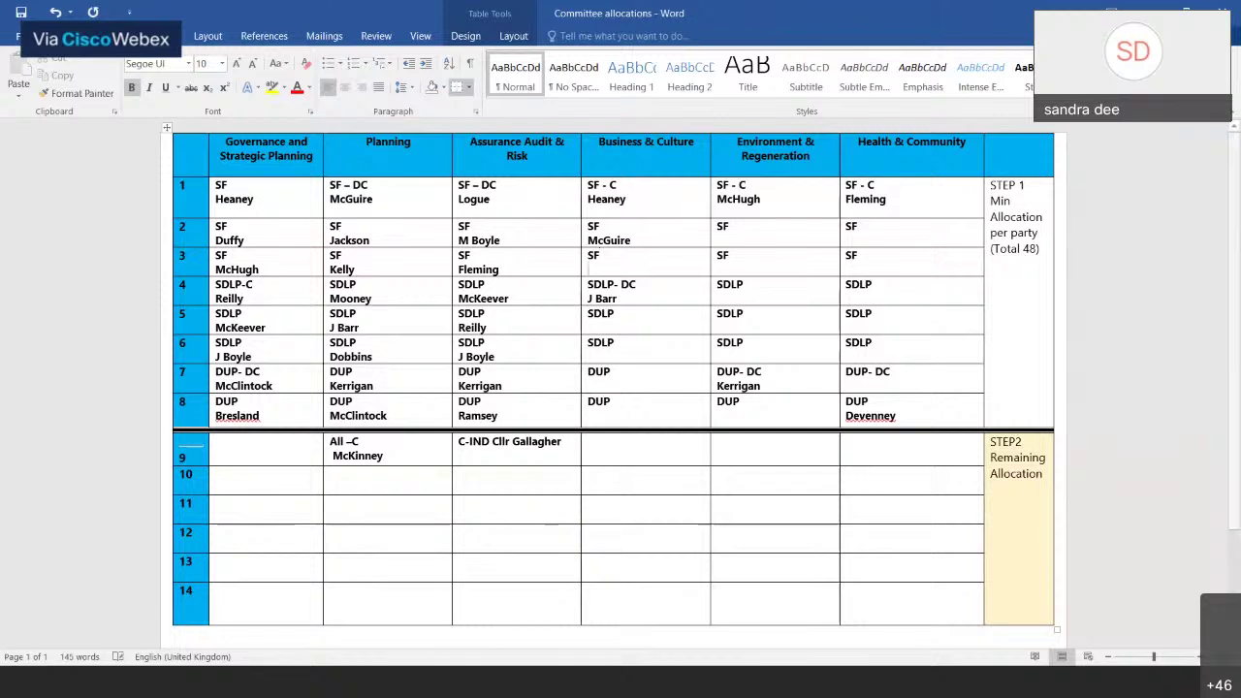
click(589, 270)
text(Mellon)
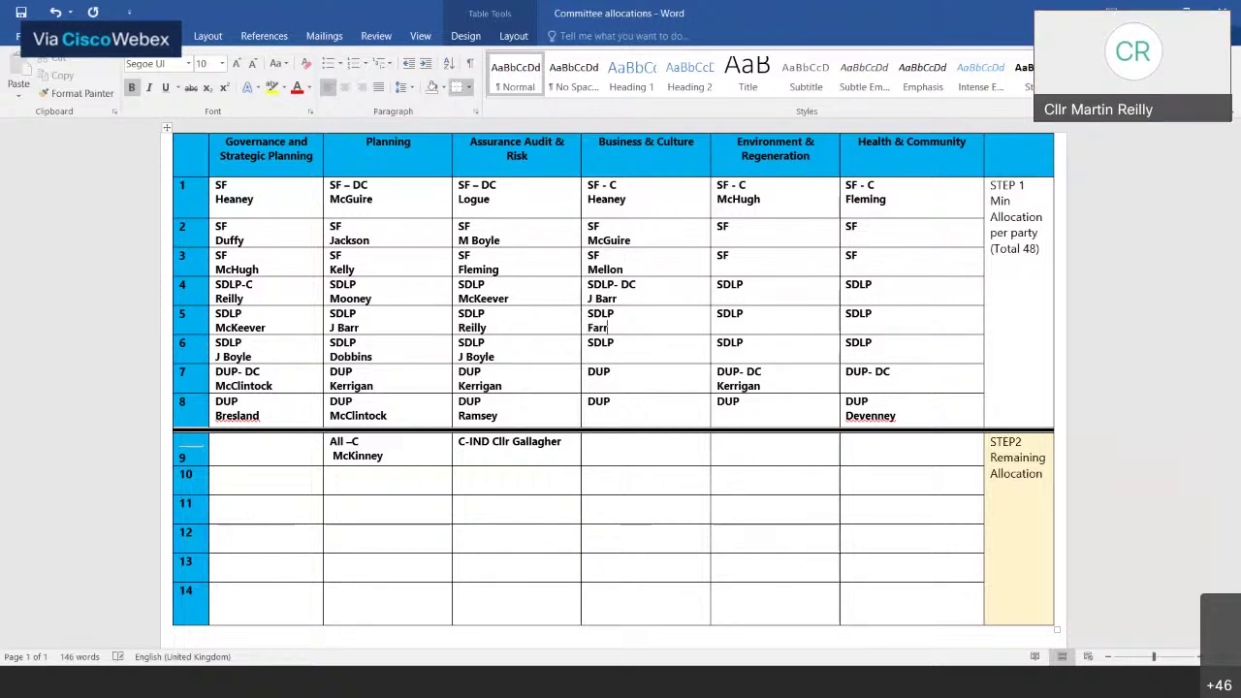
Step: Enter the councillors' surnames beneath the SDLP entries in rows 5 and 6 of the Business & Culture column
text(ll)
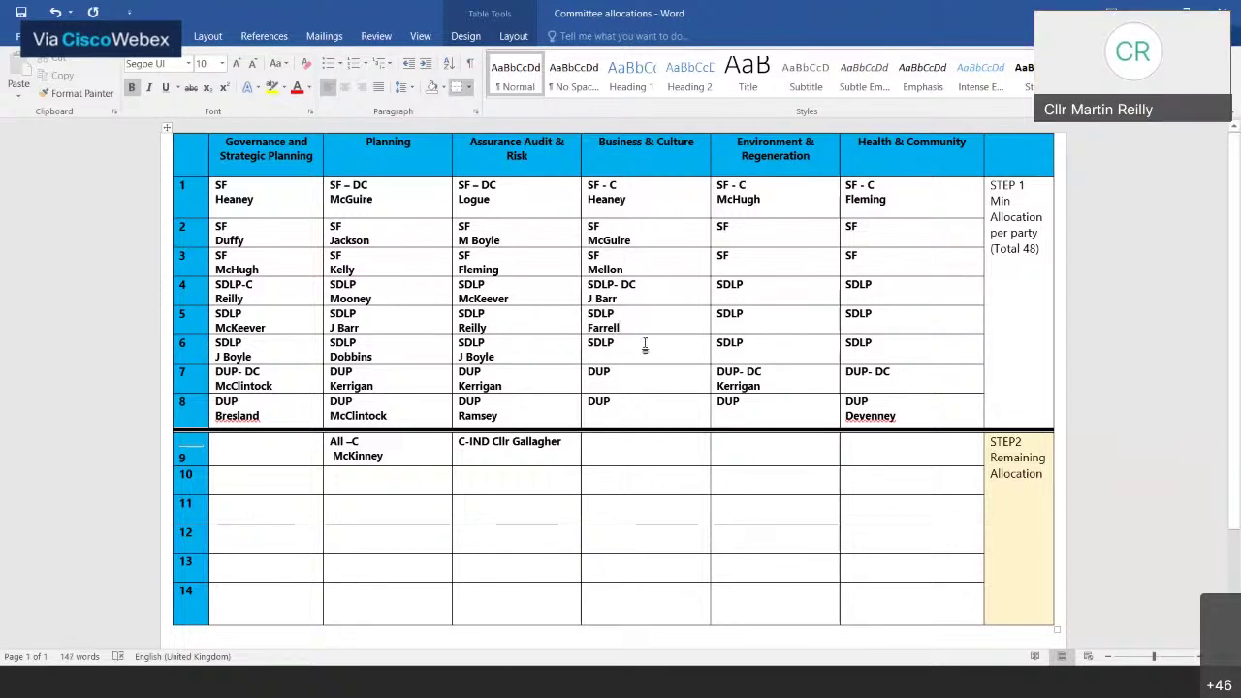
key(Return)
text(Cusack)
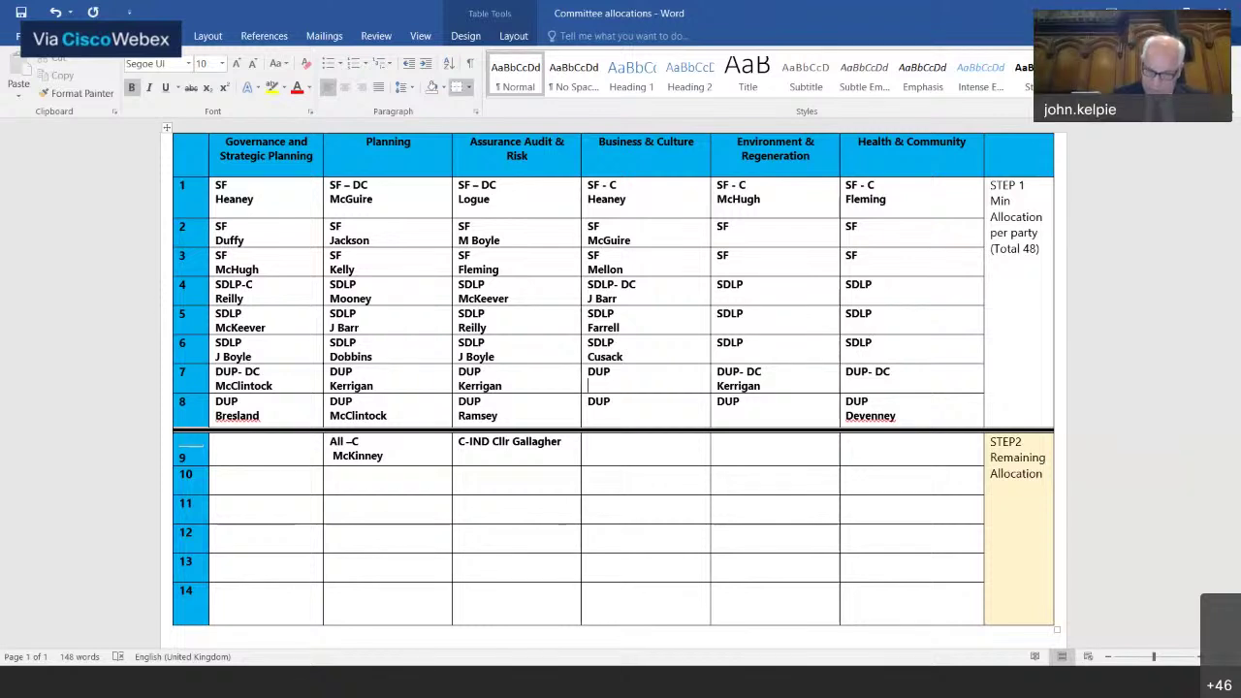
Step: Enter the councillors' surnames beneath the DUP entries in rows 7 and 8 of the Business & Culture column
text(Rams)
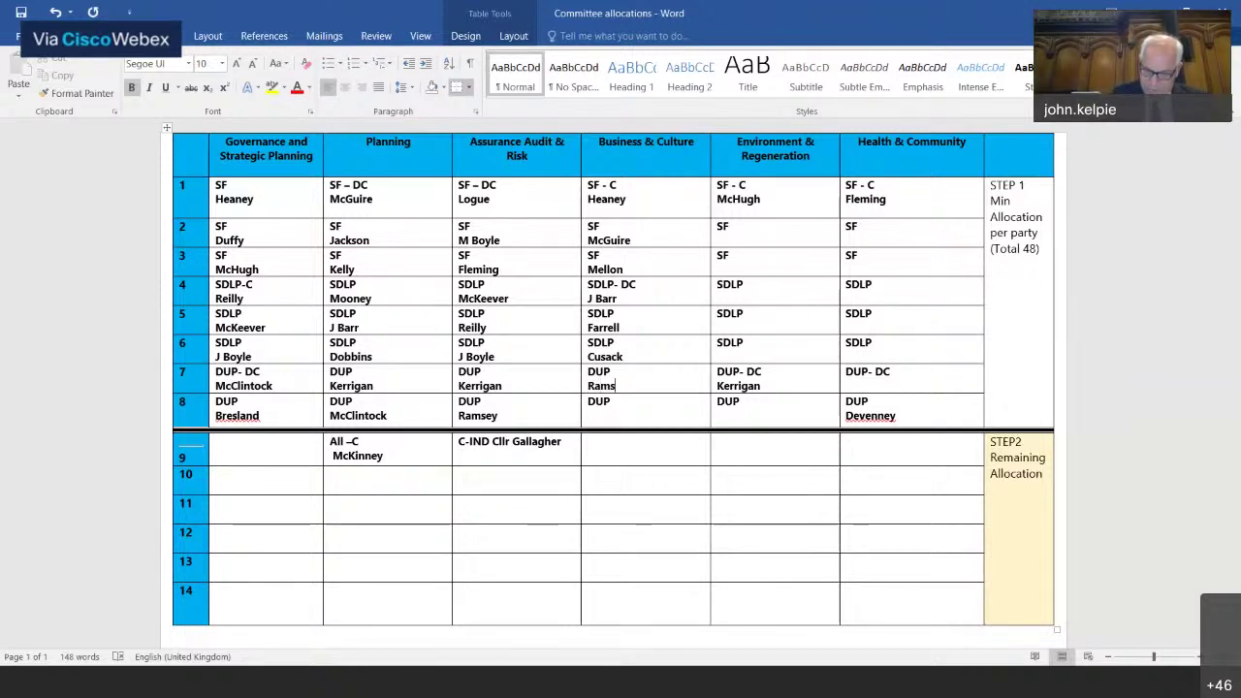
text(ey)
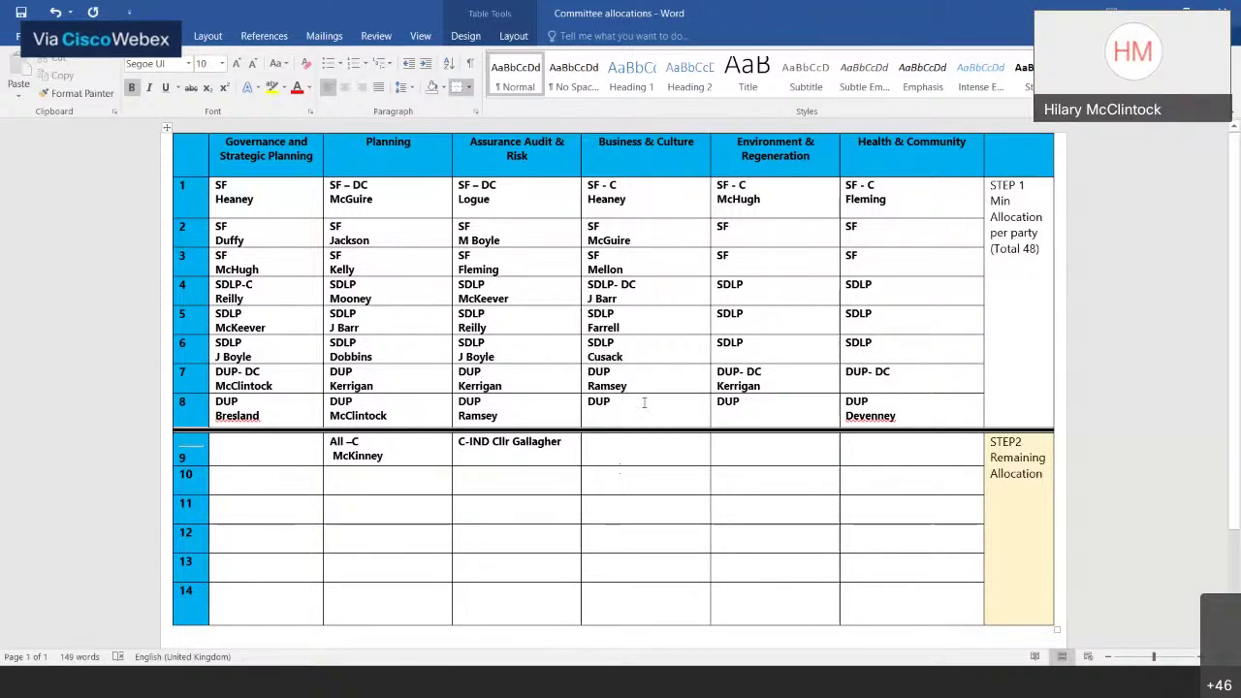
key(Return)
text(Deve)
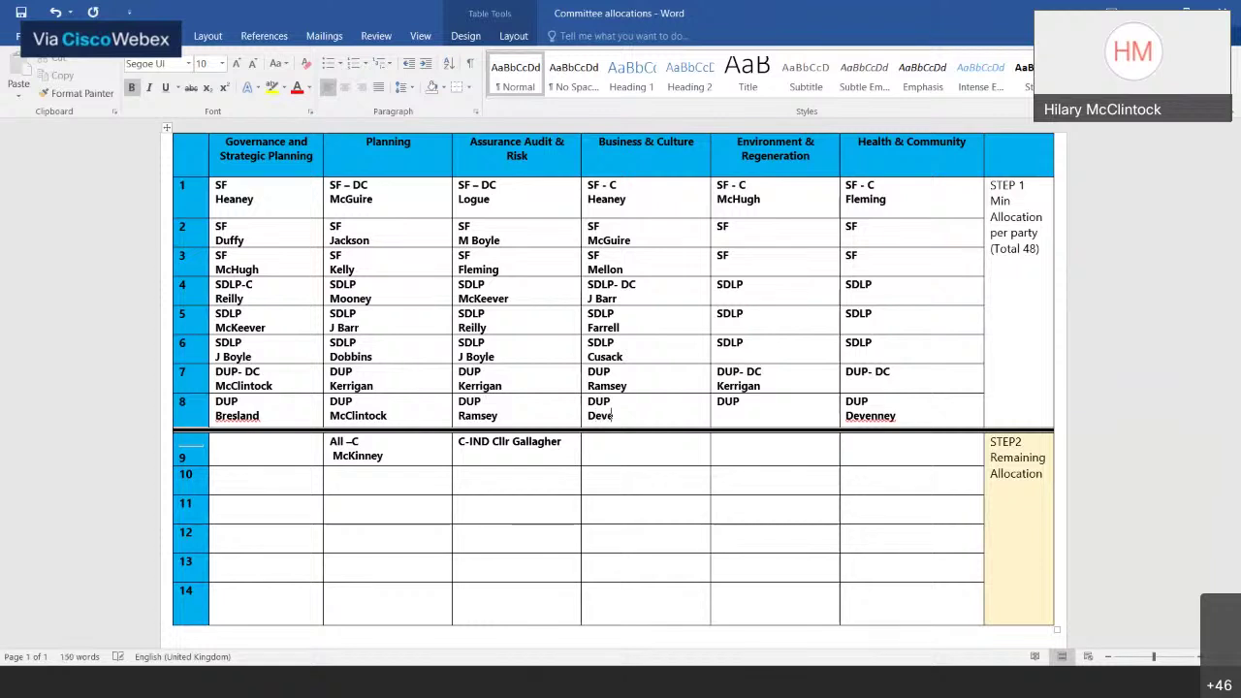
text(nney)
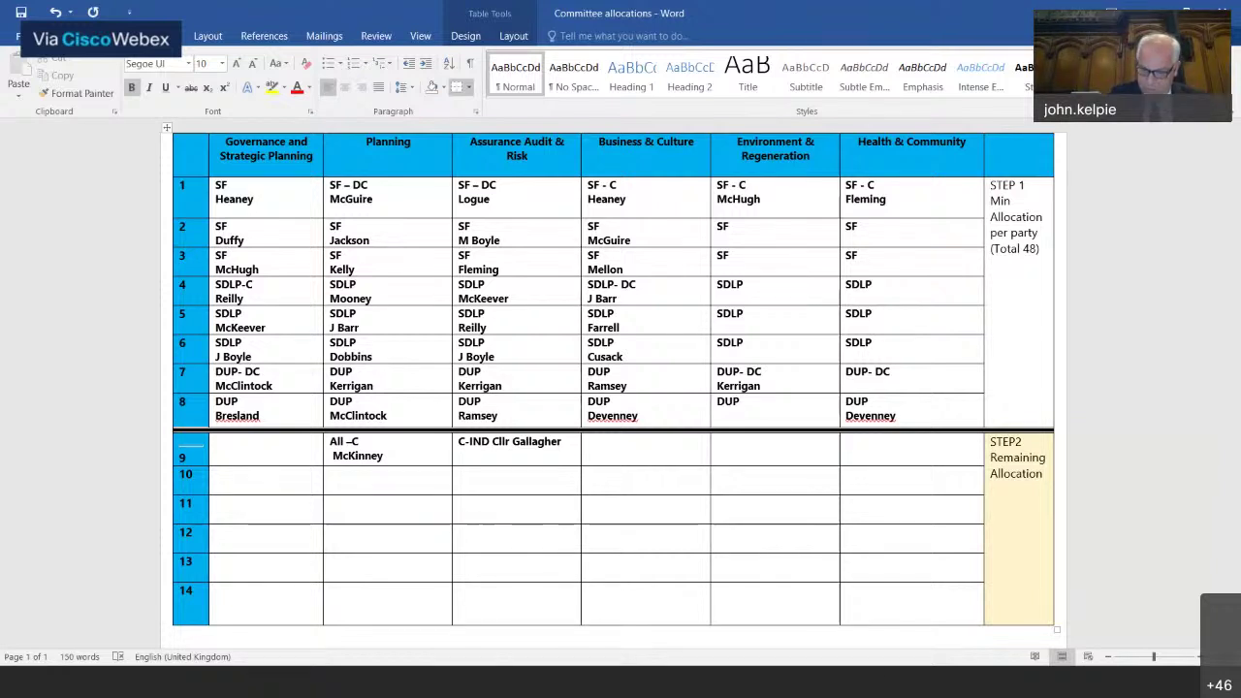
Step: Enter the councillors' surnames beneath the SF entries in rows 2 and 3 of the Environment & Regeneration column
text(elly)
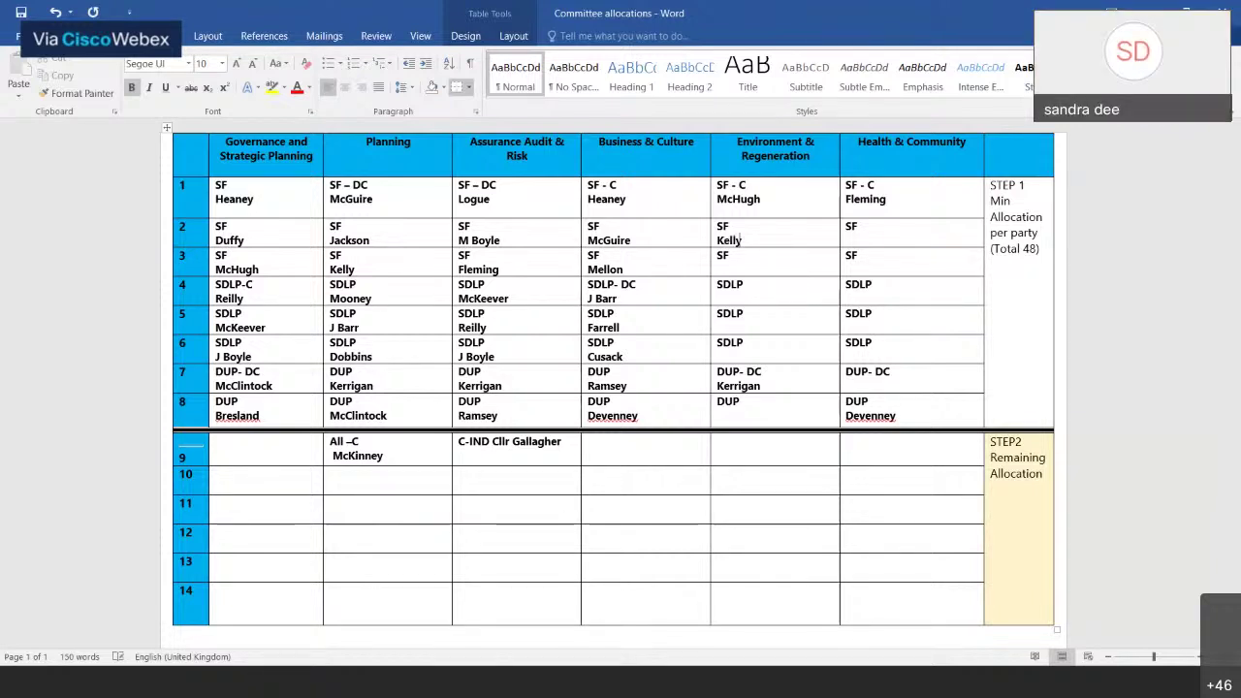
key(BackSpace)
text(Jac)
key(BackSpace)
text(kson)
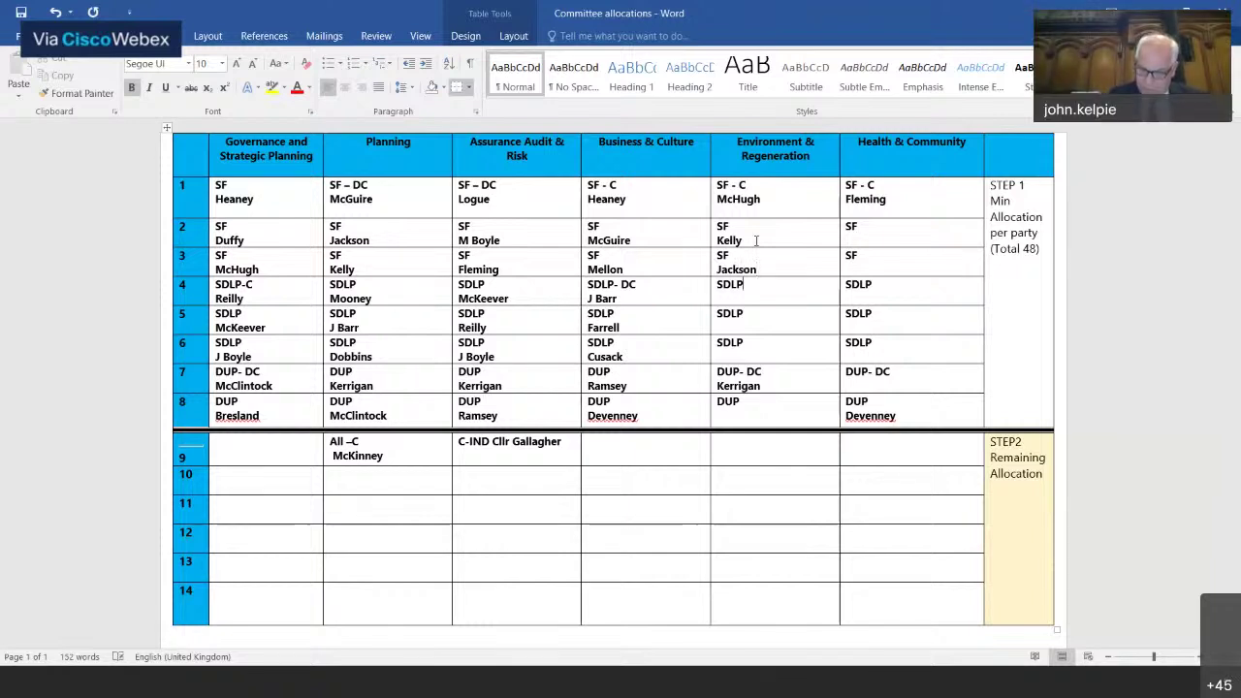
Step: Enter the councillors' names beneath the SDLP entries in rows 4 to 6 and the DUP entry in row 8 of the Environment & Regeneration column
key(Down)
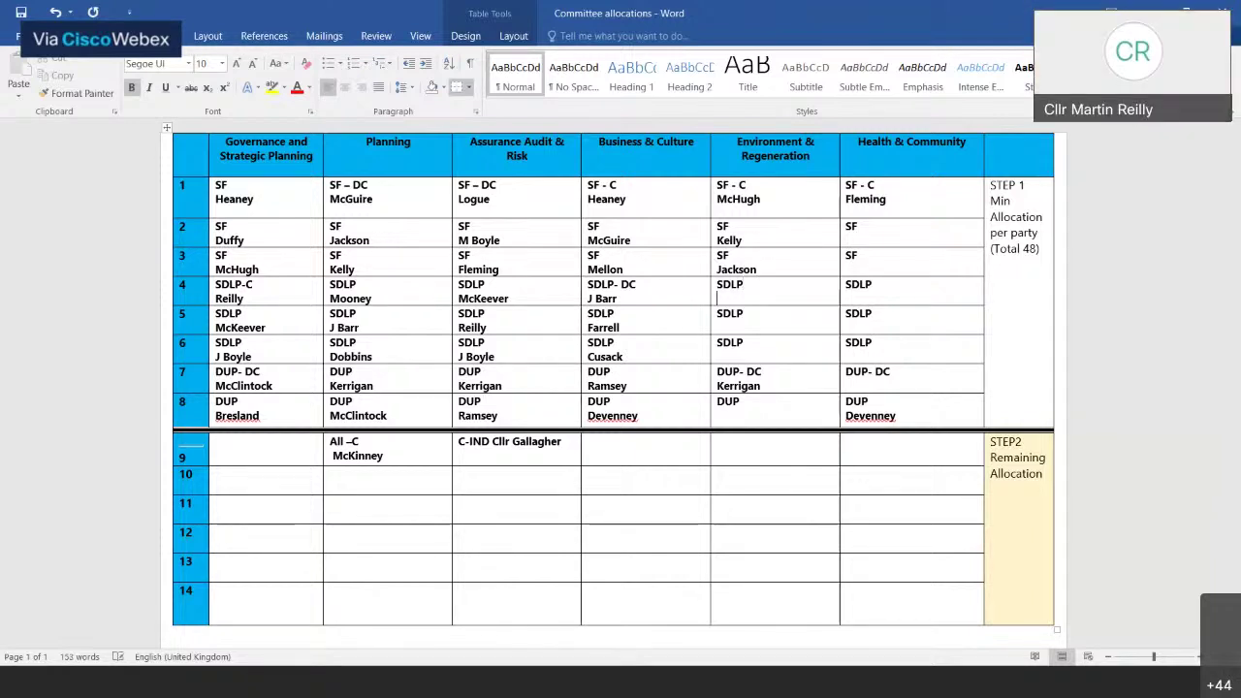
text(Dobbins)
key(Return)
text(J Boyle)
key(Return)
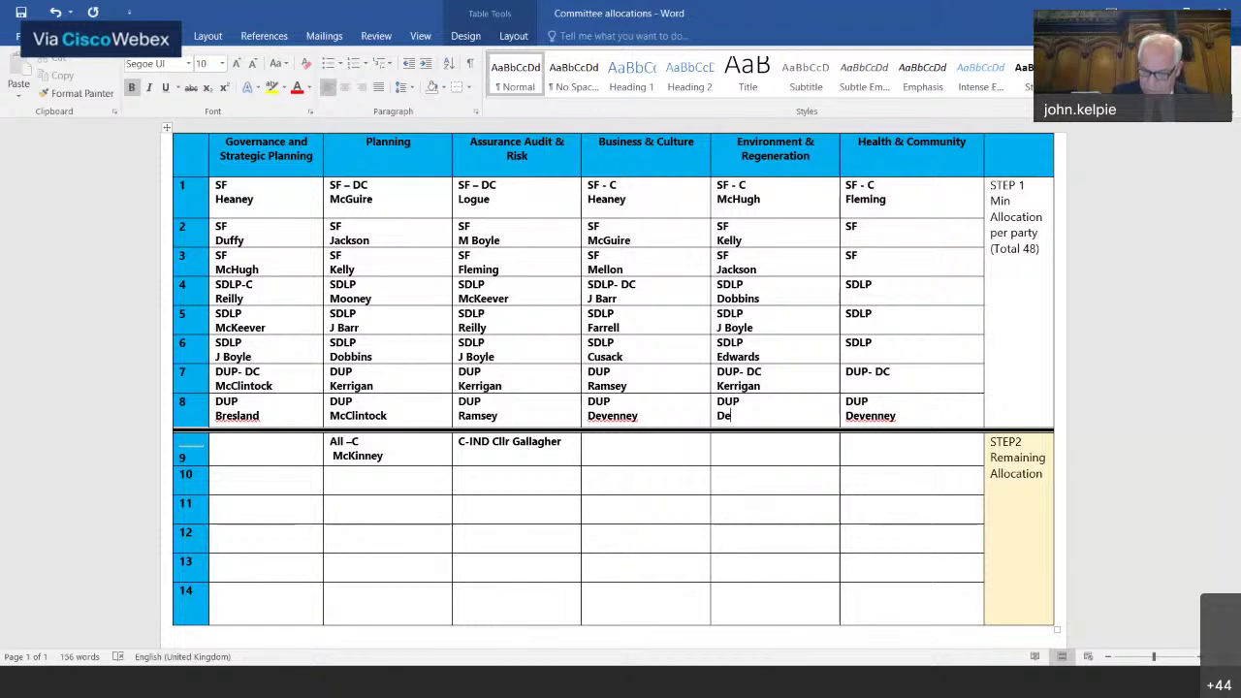
text(venney)
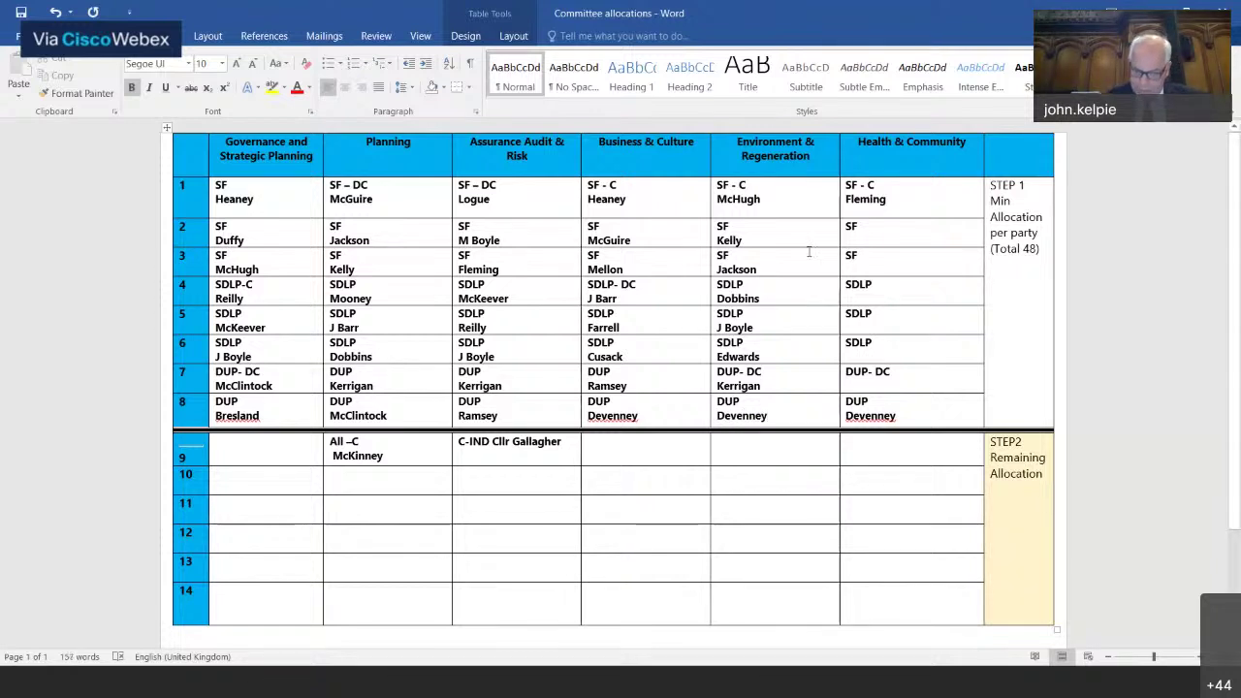
Step: Enter the councillors' names beneath the SF entries in rows 2 and 3 of the Health & Community column
click(859, 227)
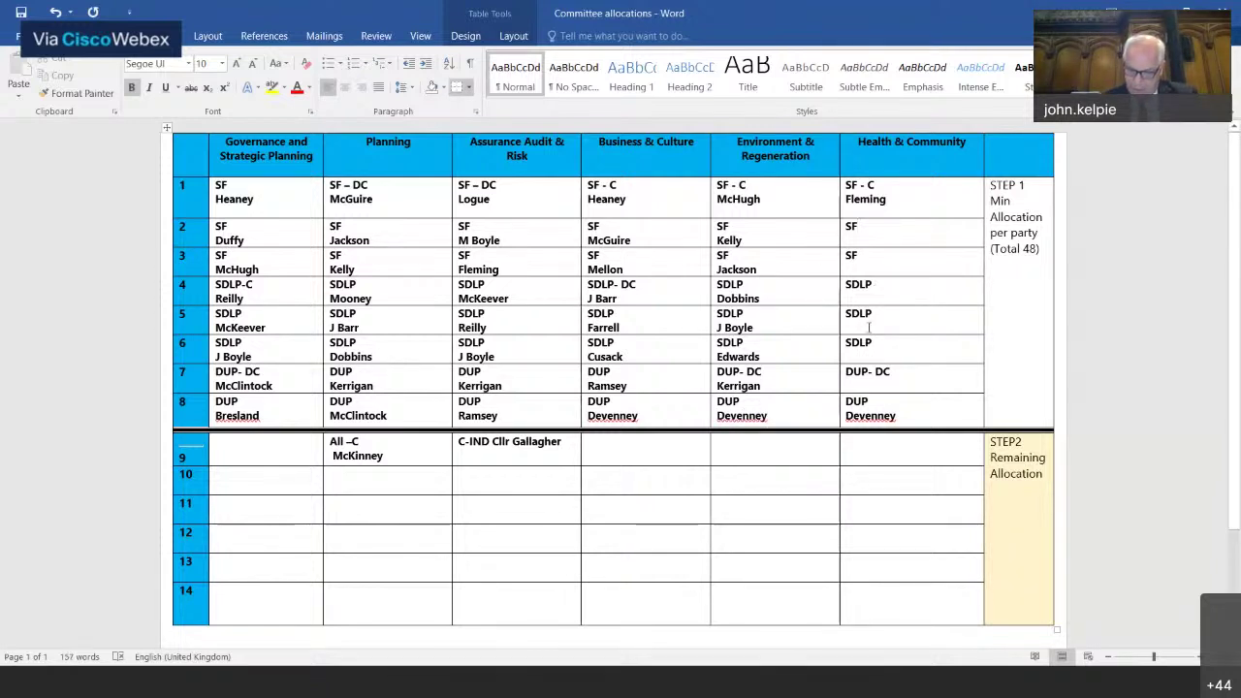
key(Return)
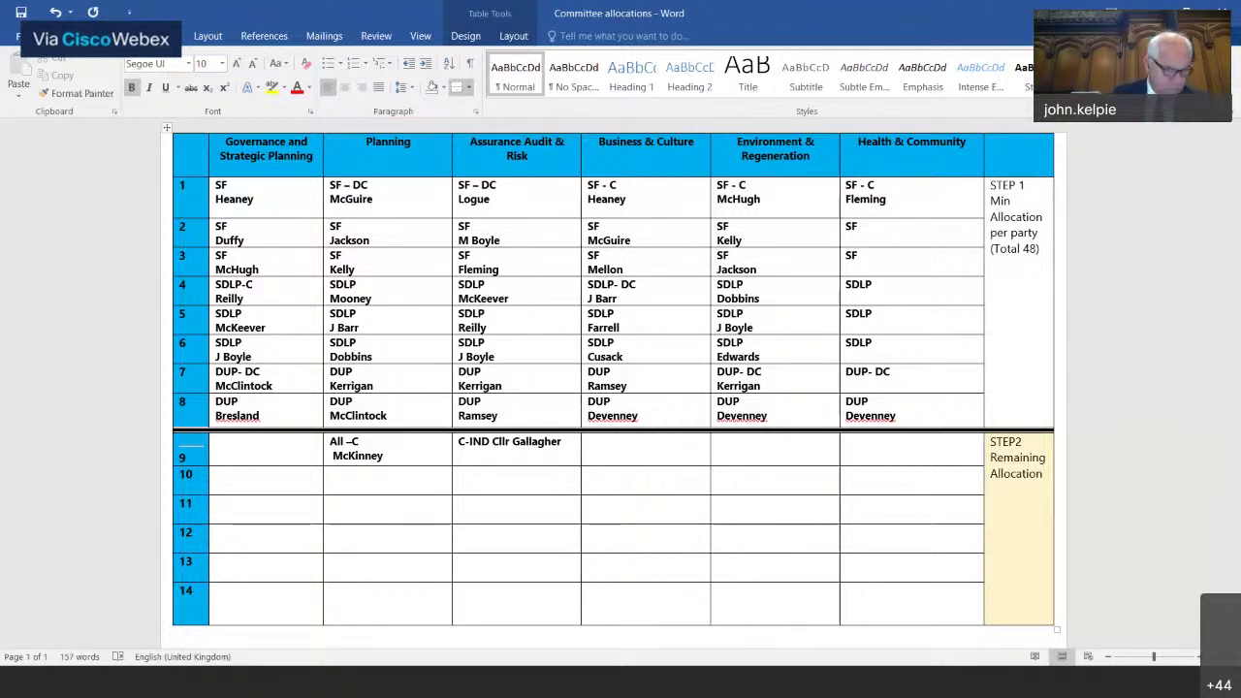
text(M Boyle)
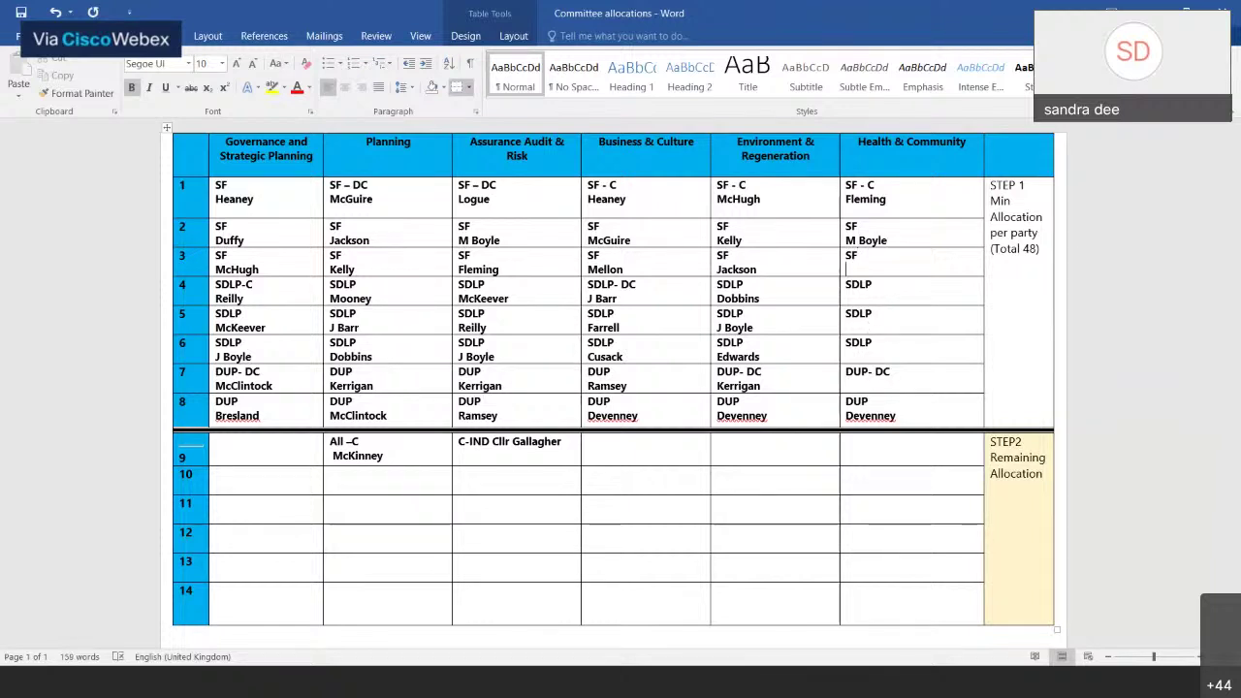
text(uffy)
Step: Enter the councillors' surnames beneath the SDLP entries in rows 4 to 6 of the Health & Community column
click(872, 300)
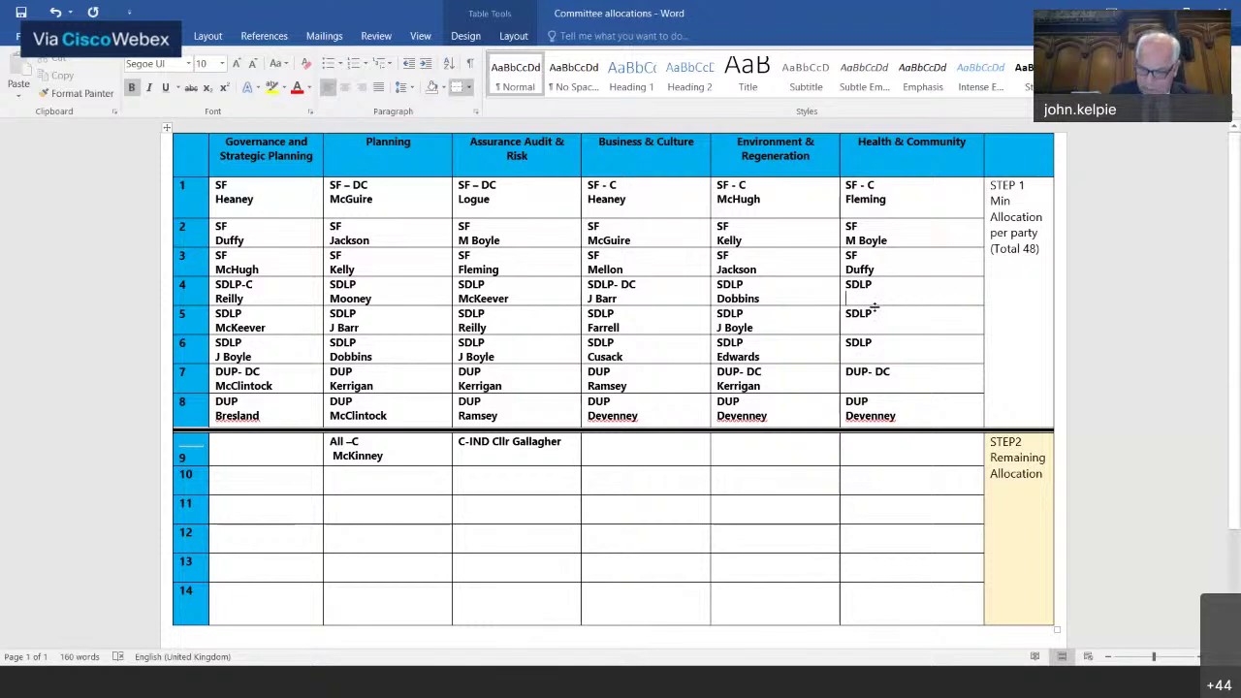
text(T)
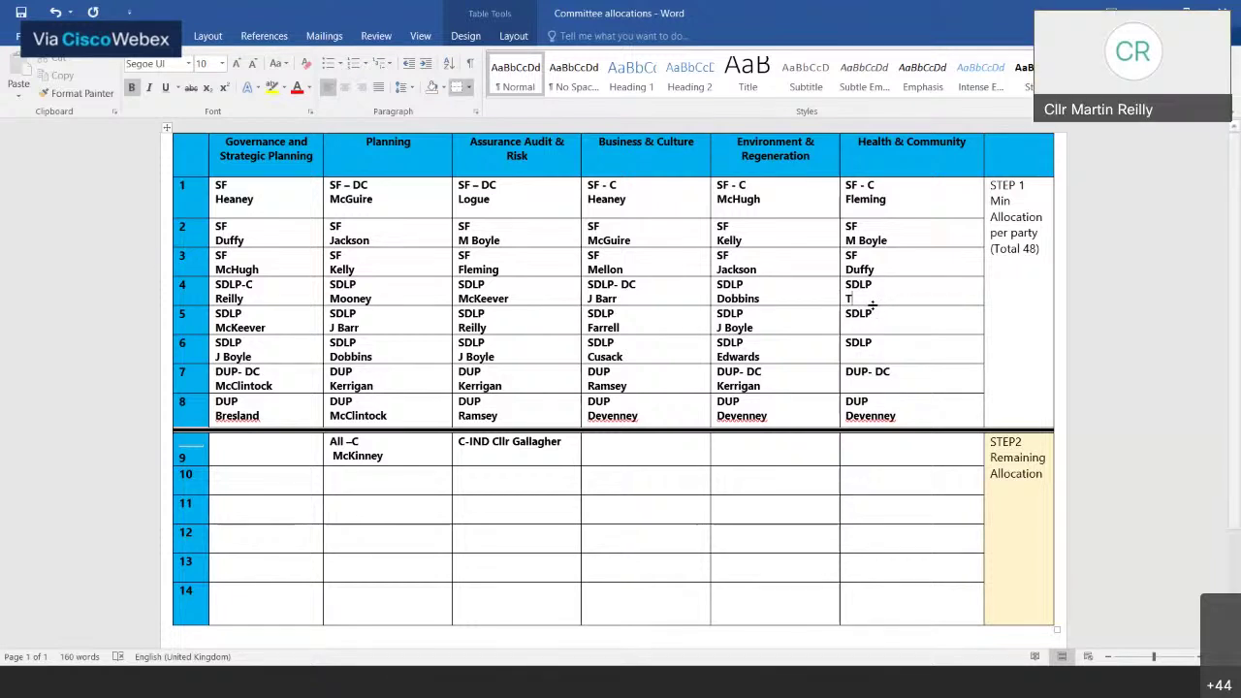
text(ierney)
click(872, 311)
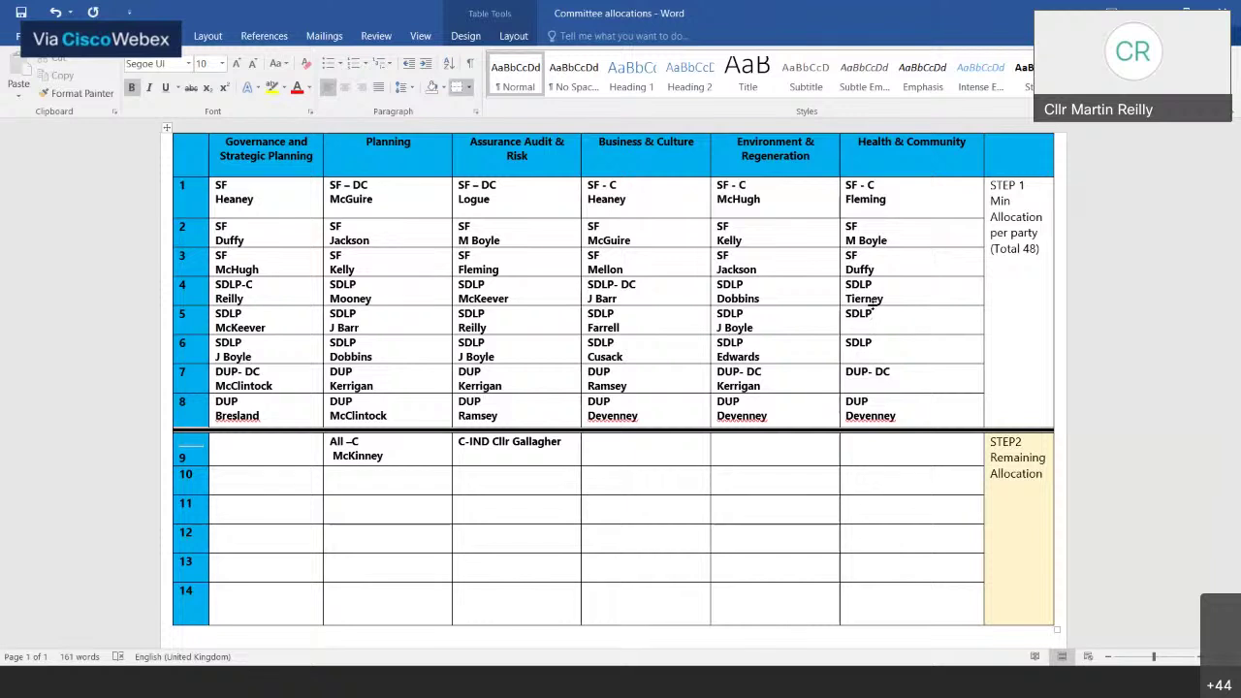
text(Farrell)
text(wards)
Step: Enter the councillor's surname beneath the DUP- DC entry in row 7 of the Health & Community column and save the document
key(Down)
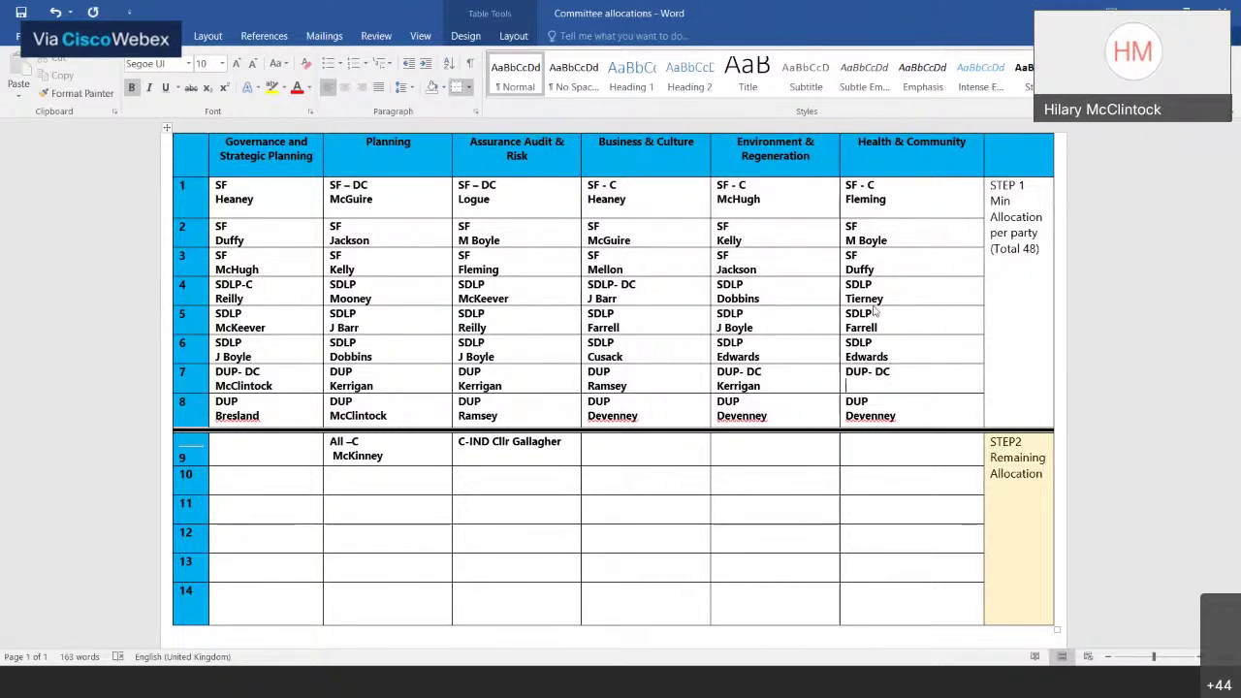
text(McCready)
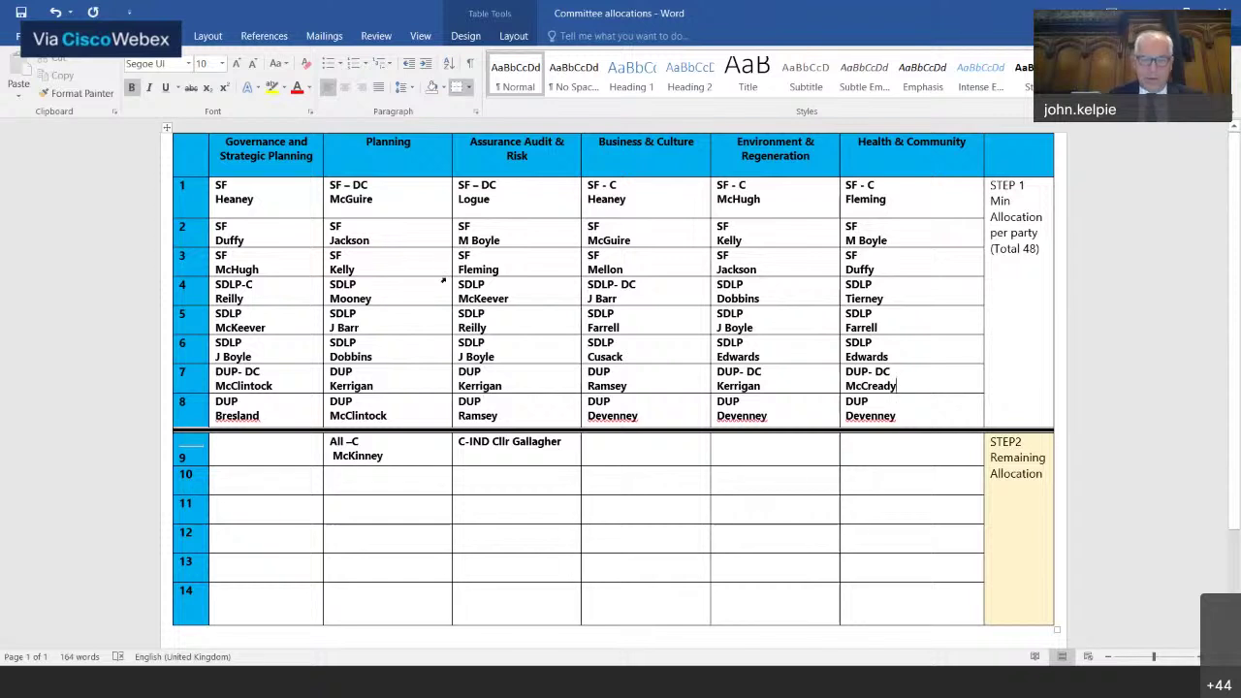
click(233, 448)
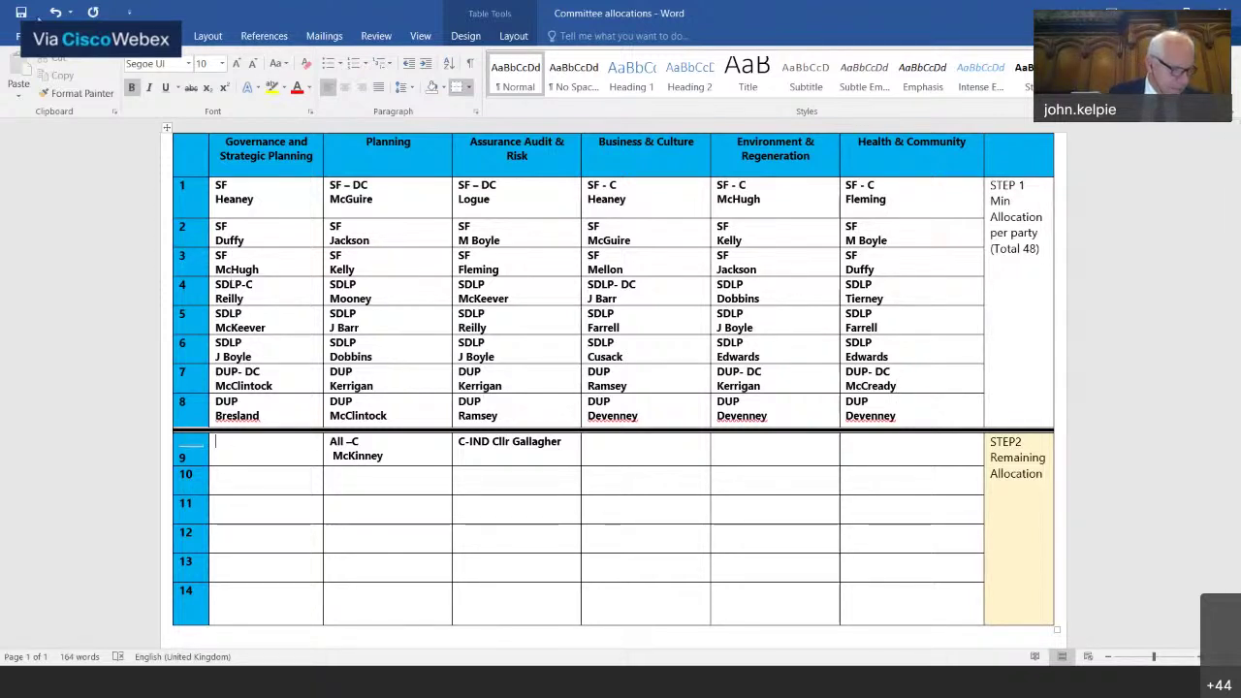
click(20, 13)
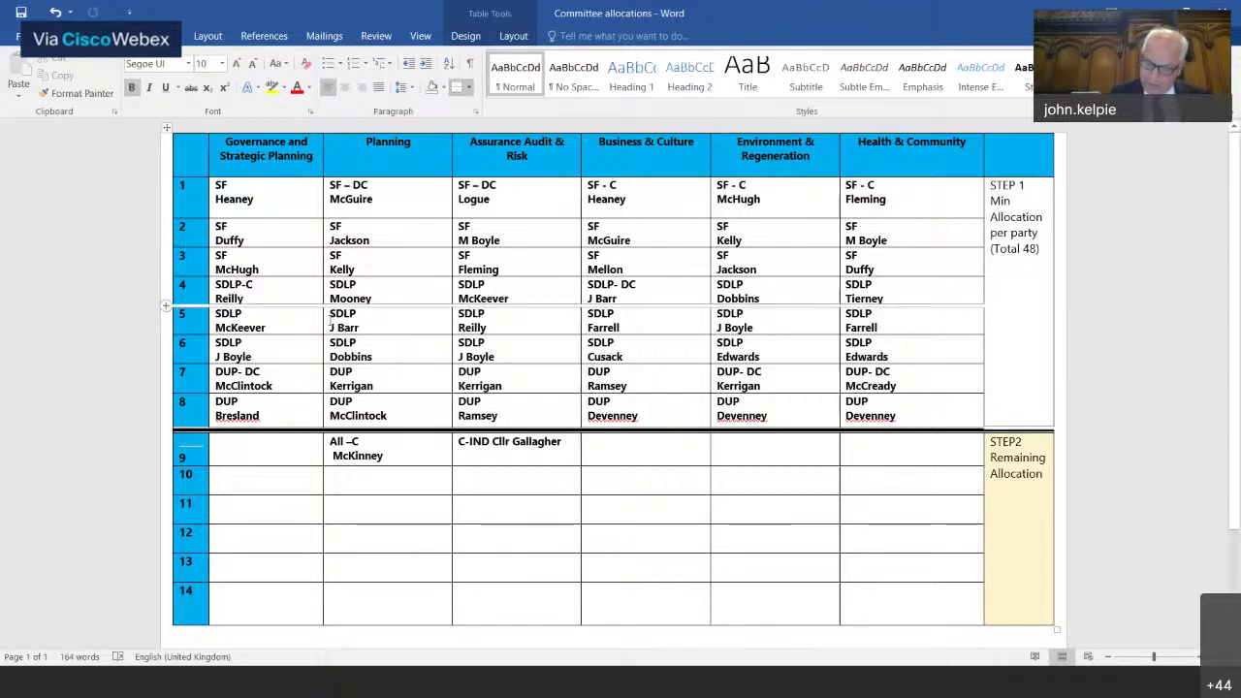
Step: Move the DC designation from the row 7 DUP entry to the row 8 DUP entry in the Health & Community column
drag(890, 374, 866, 376)
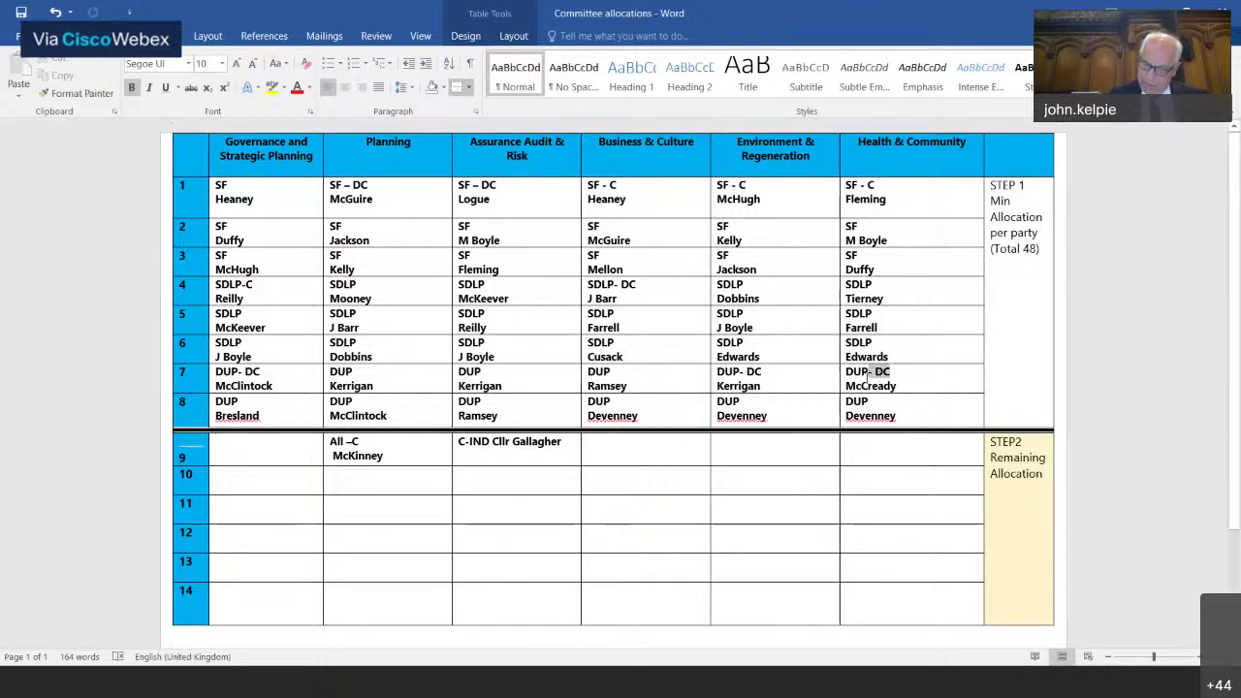
key(Delete)
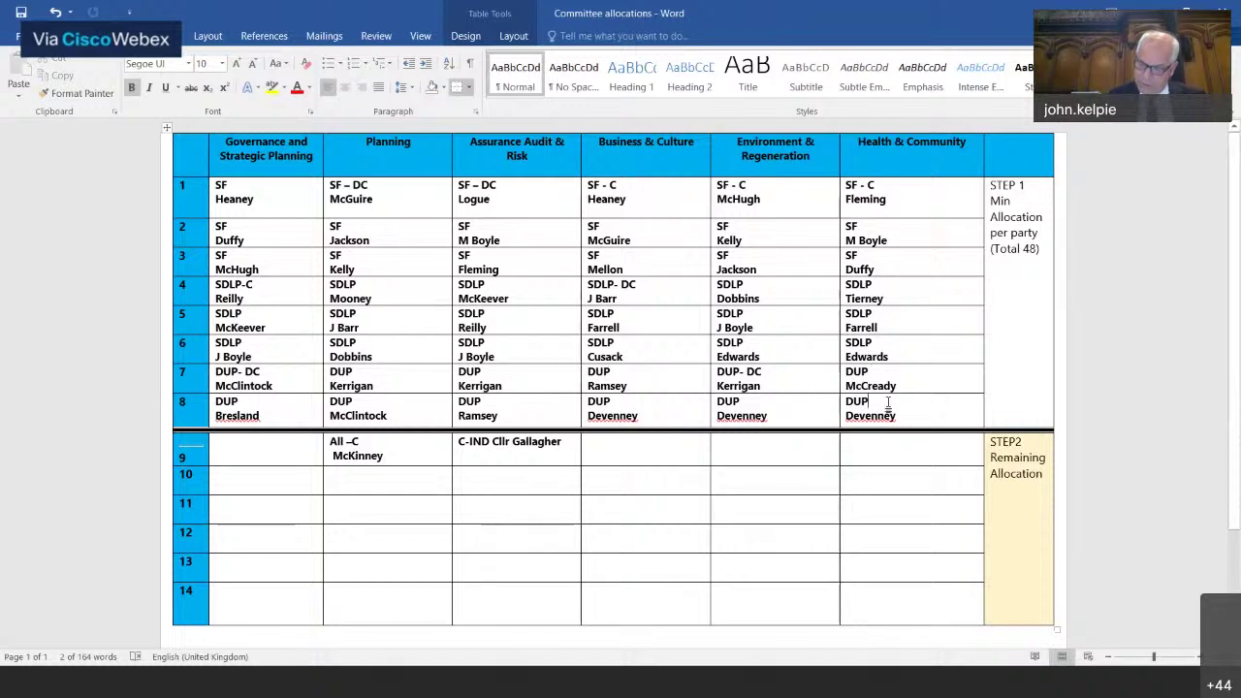
text(-DC)
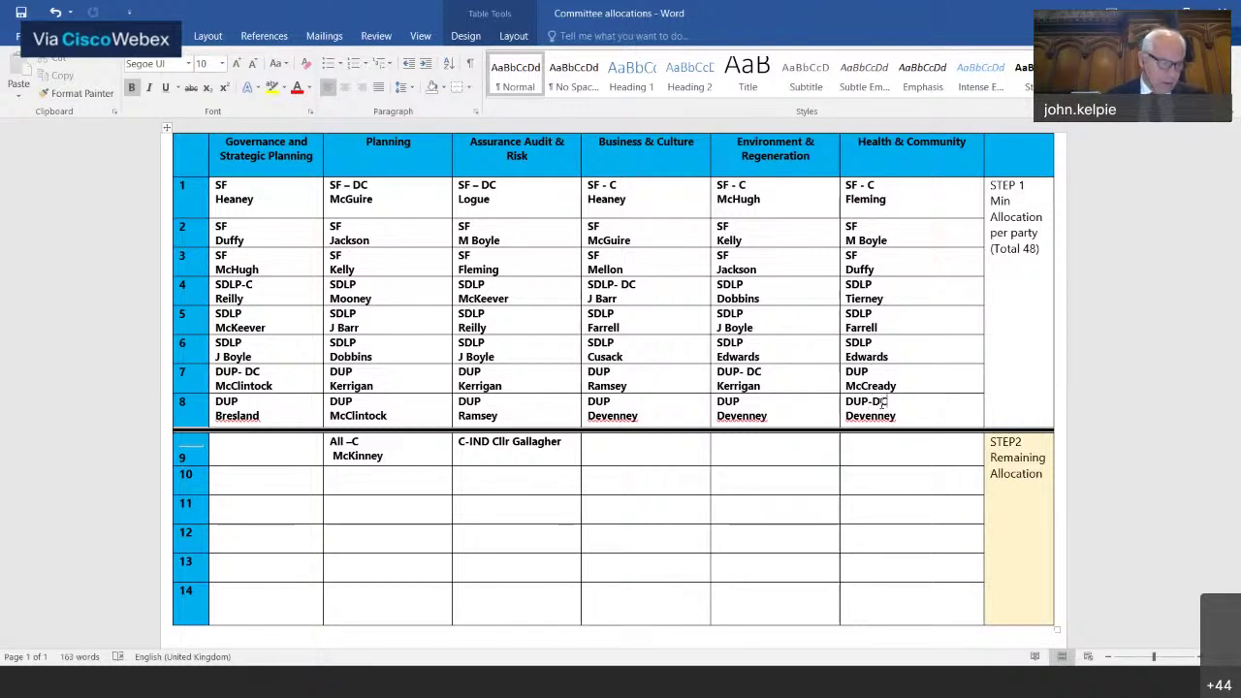
Step: Enter SF with the councillor's surname beneath it in row 9 of the Governance and Strategic Planning column
click(301, 438)
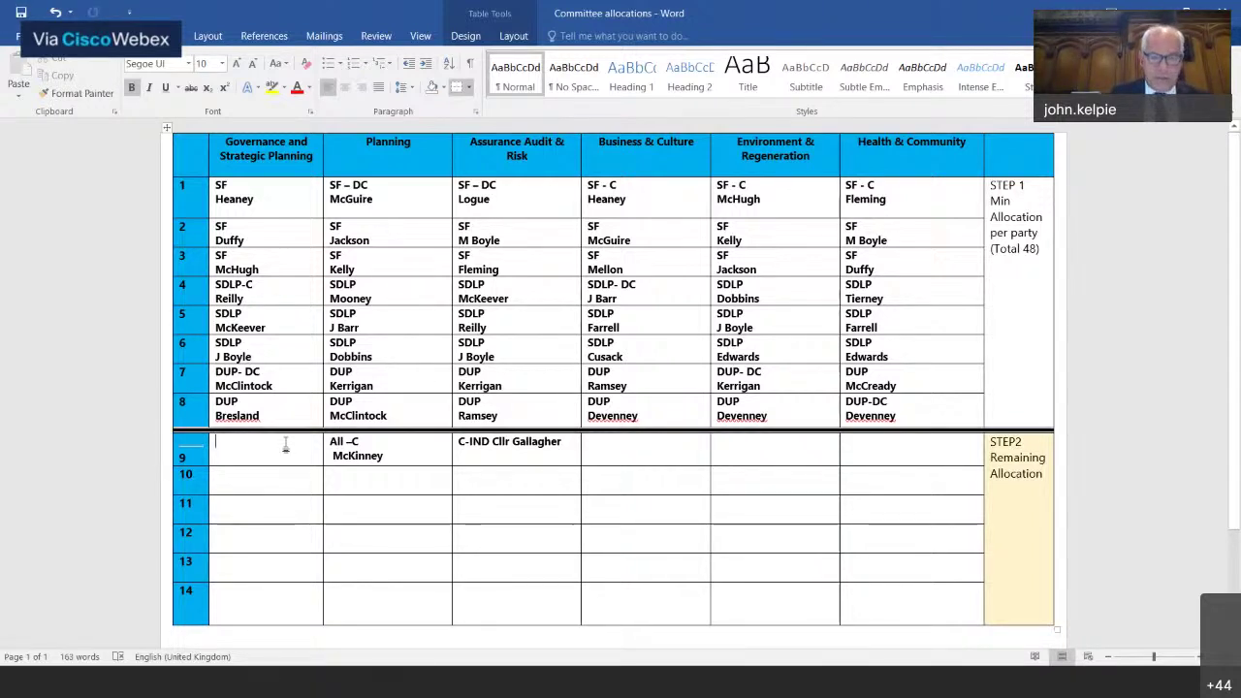
click(286, 445)
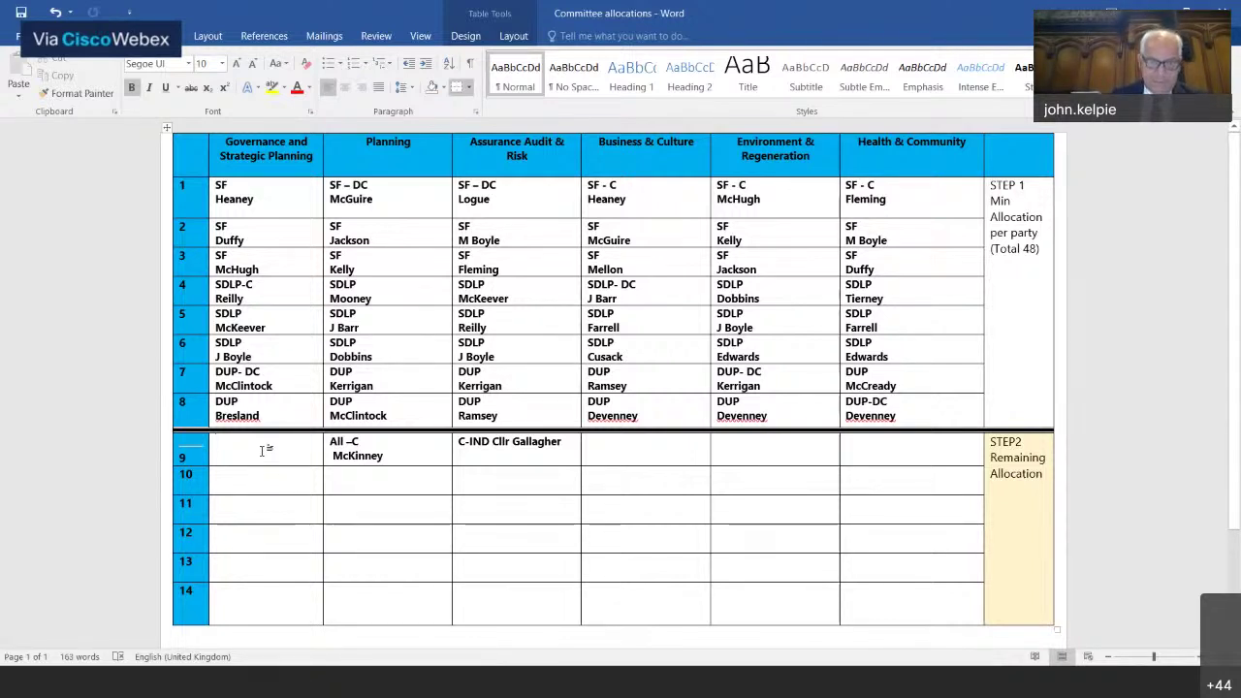
text(SF)
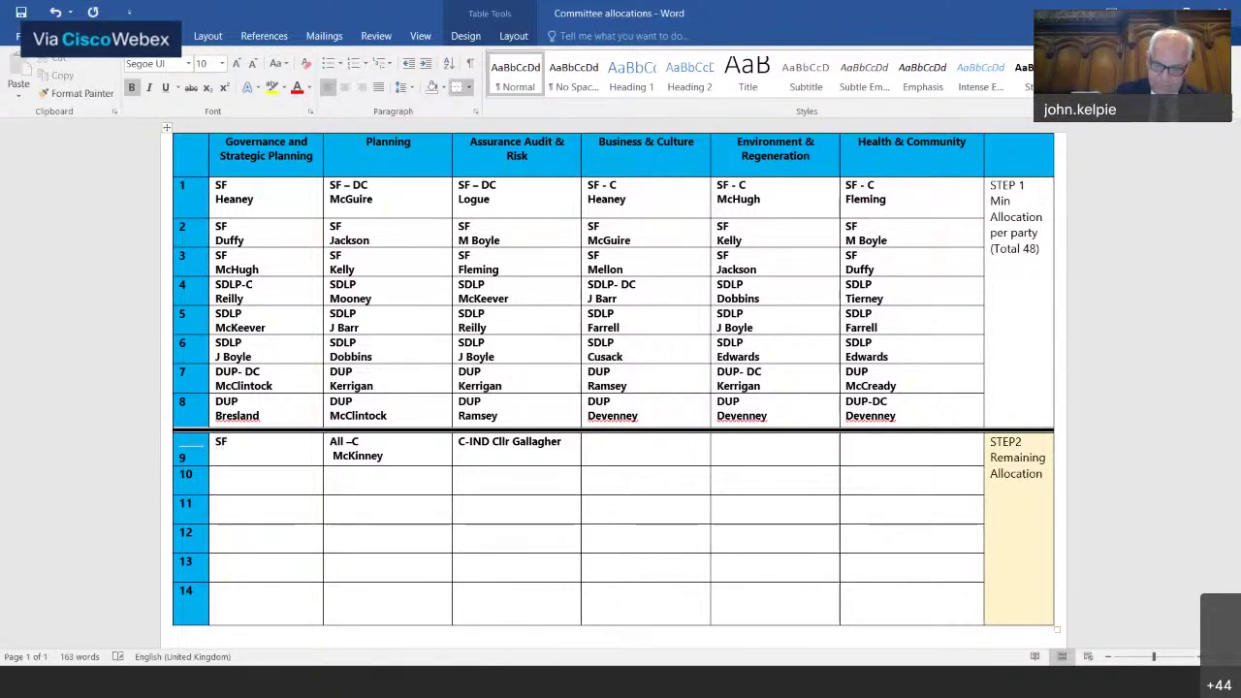
key(Return)
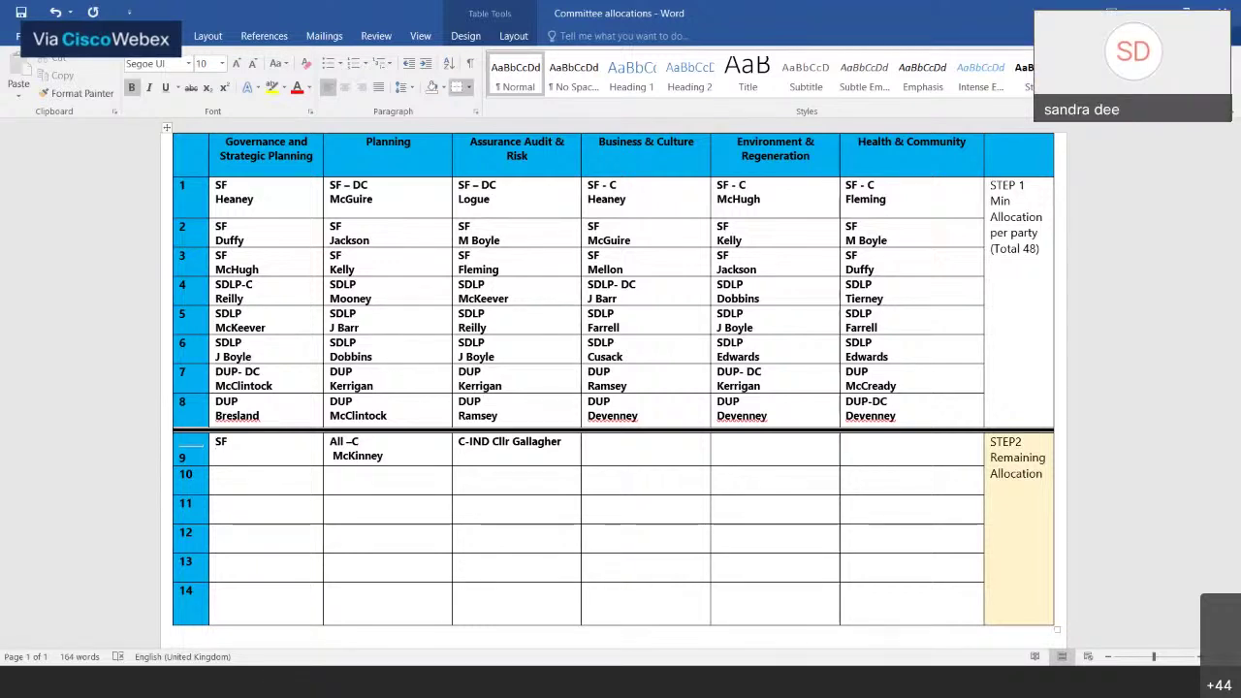
text(Fleming)
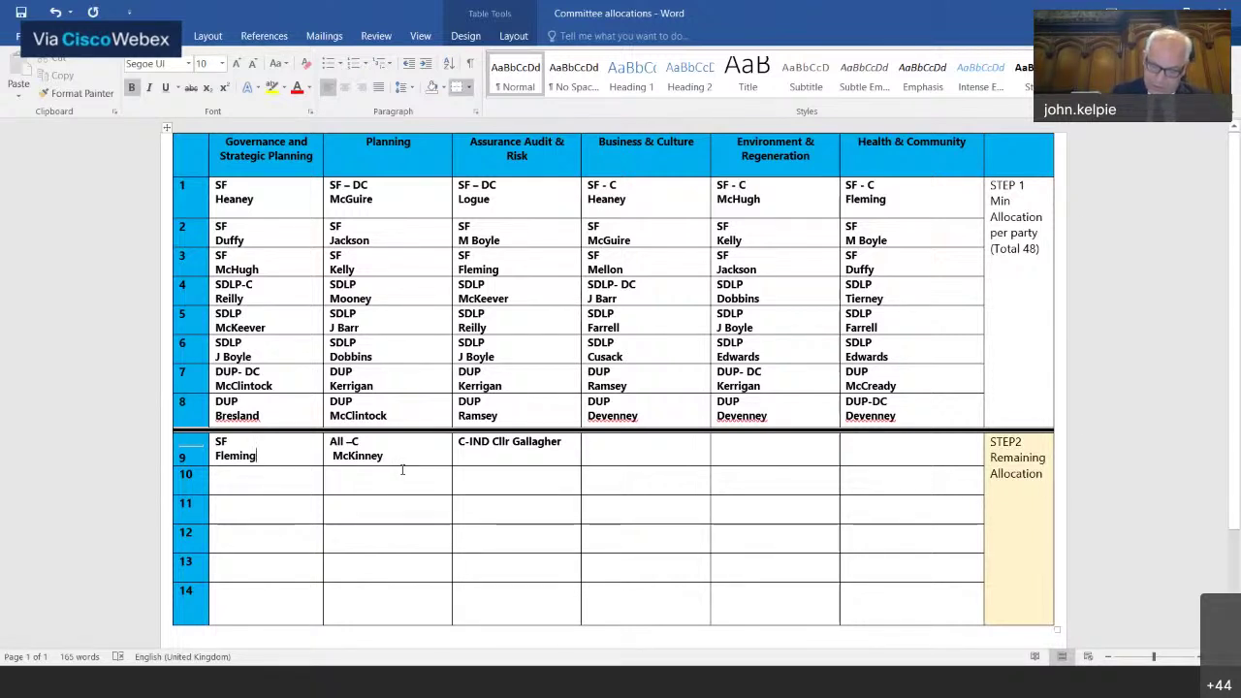
Step: Enter SDLP with the councillor's name beneath it in row 10 of the Planning column, and make the entry bold
click(355, 478)
text(SDLP)
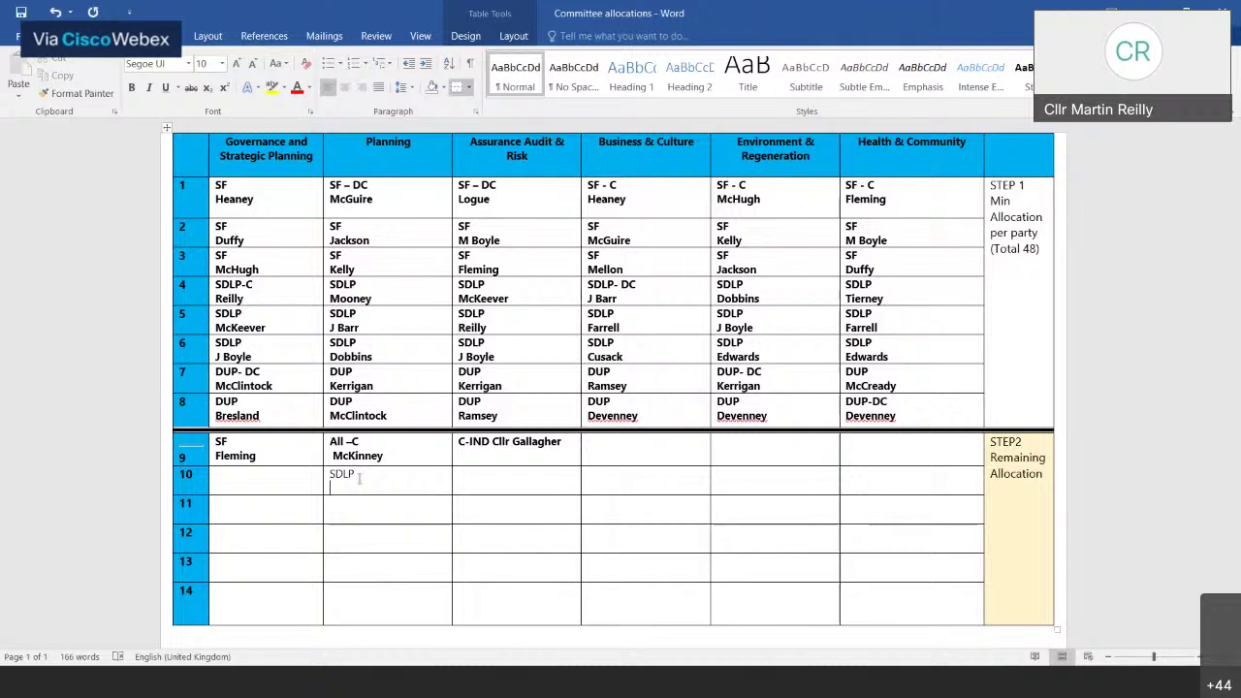
key(BackSpace)
text(Boyle)
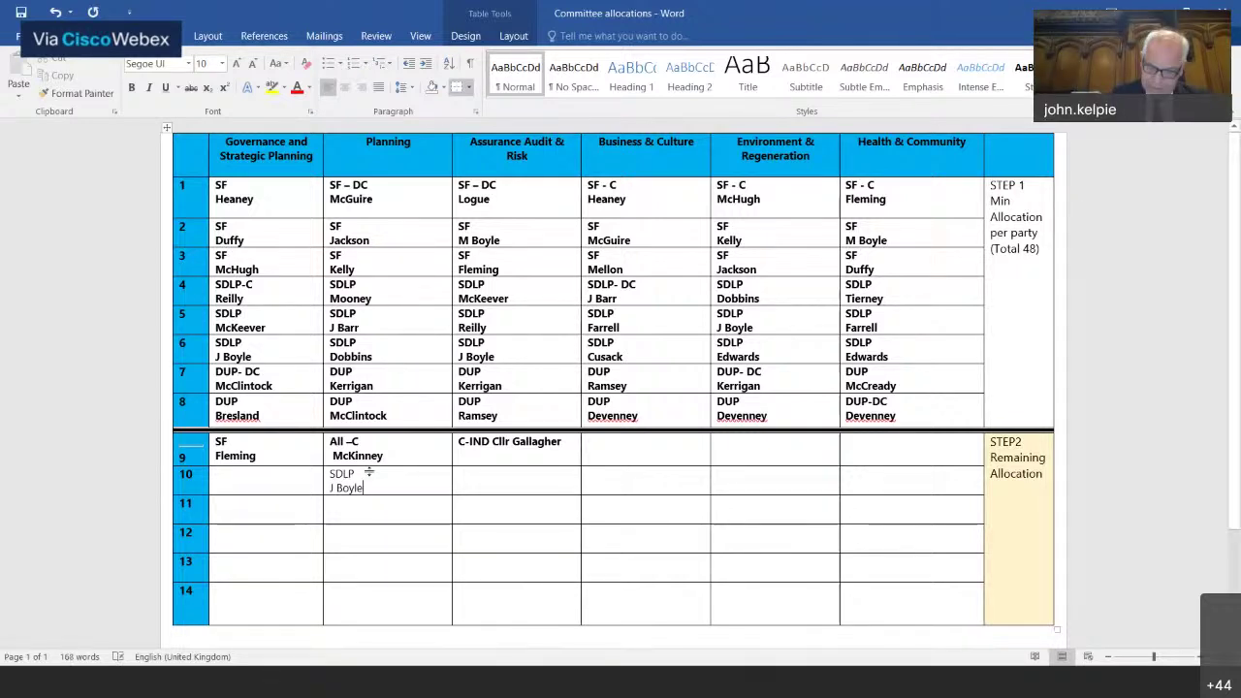
drag(365, 489, 329, 473)
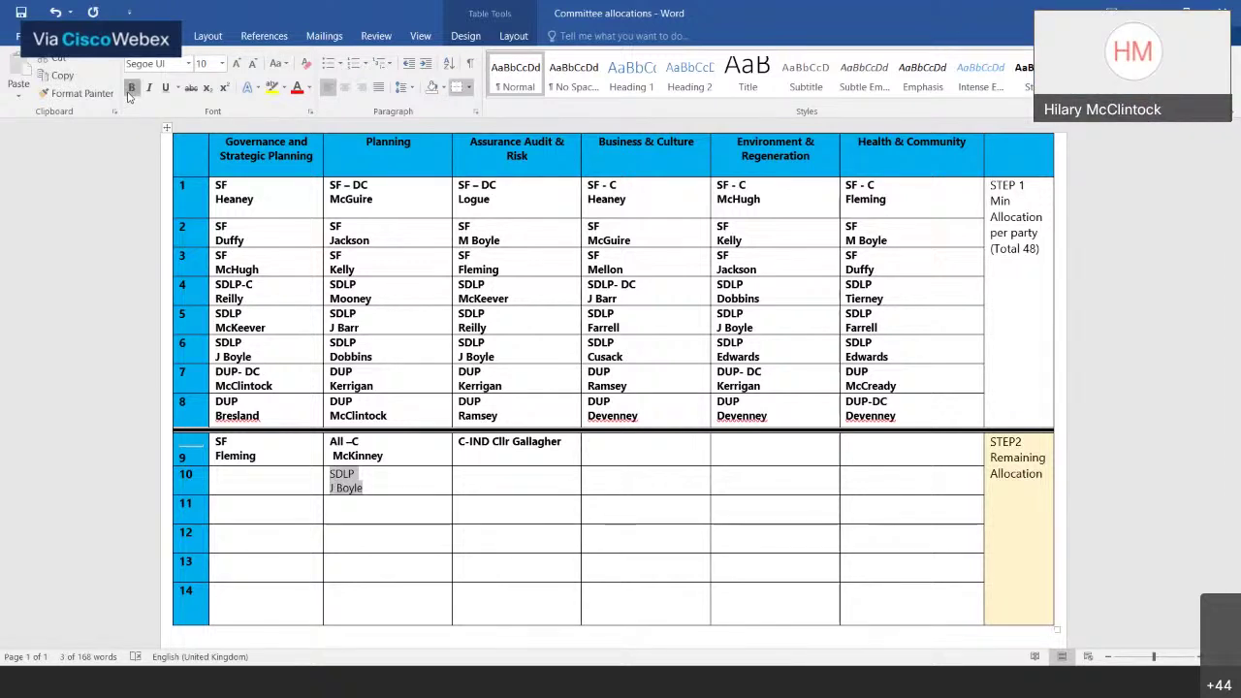
Step: Enter DUP with the councillor's surname beneath it in row 10 of the Governance and Strategic Planning column, in bold
click(286, 482)
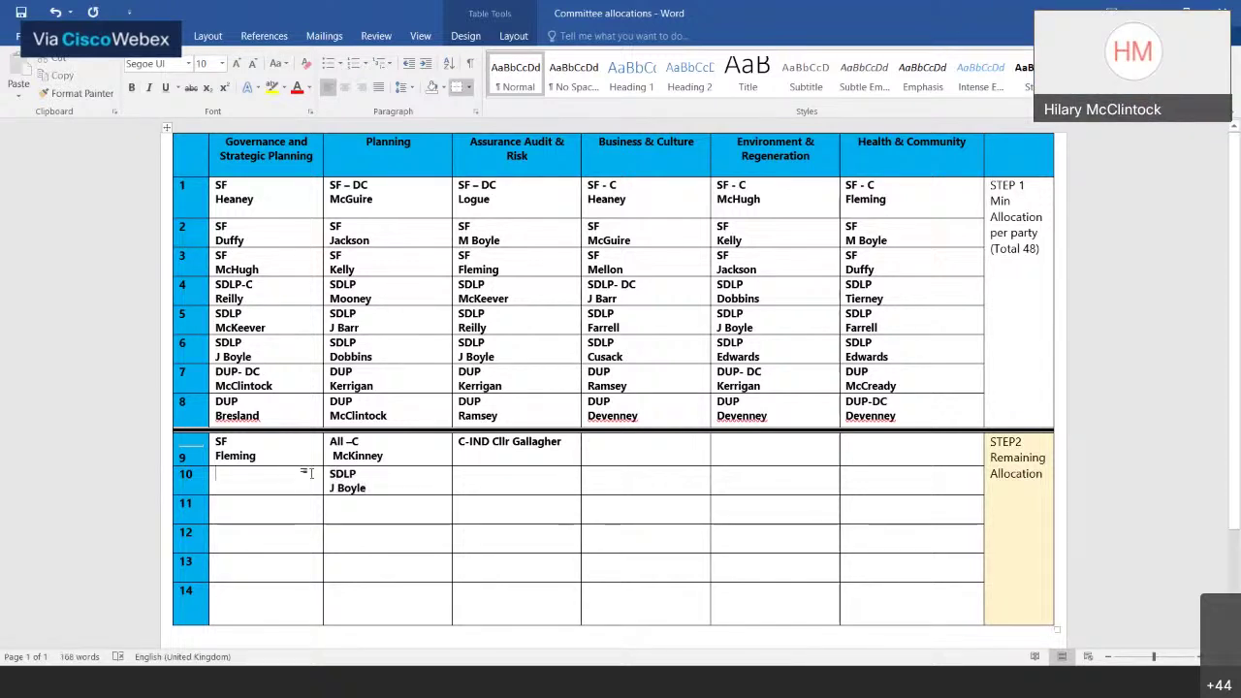
text(DUP)
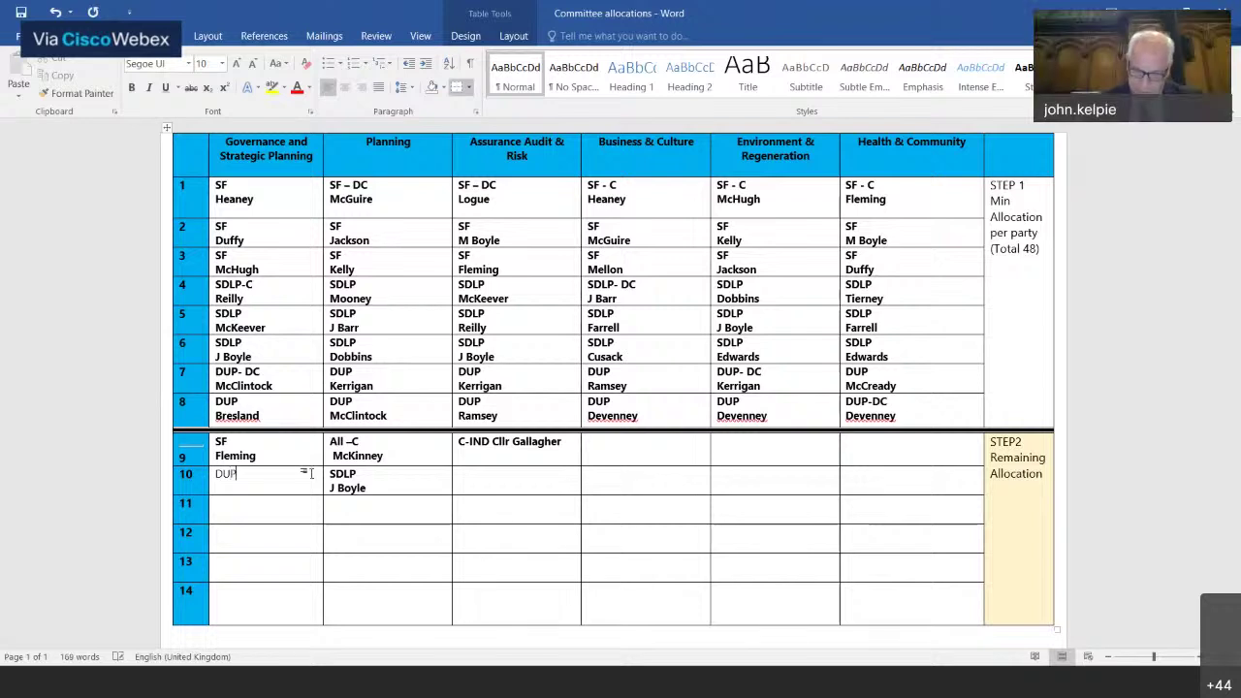
key(Return)
text(McC)
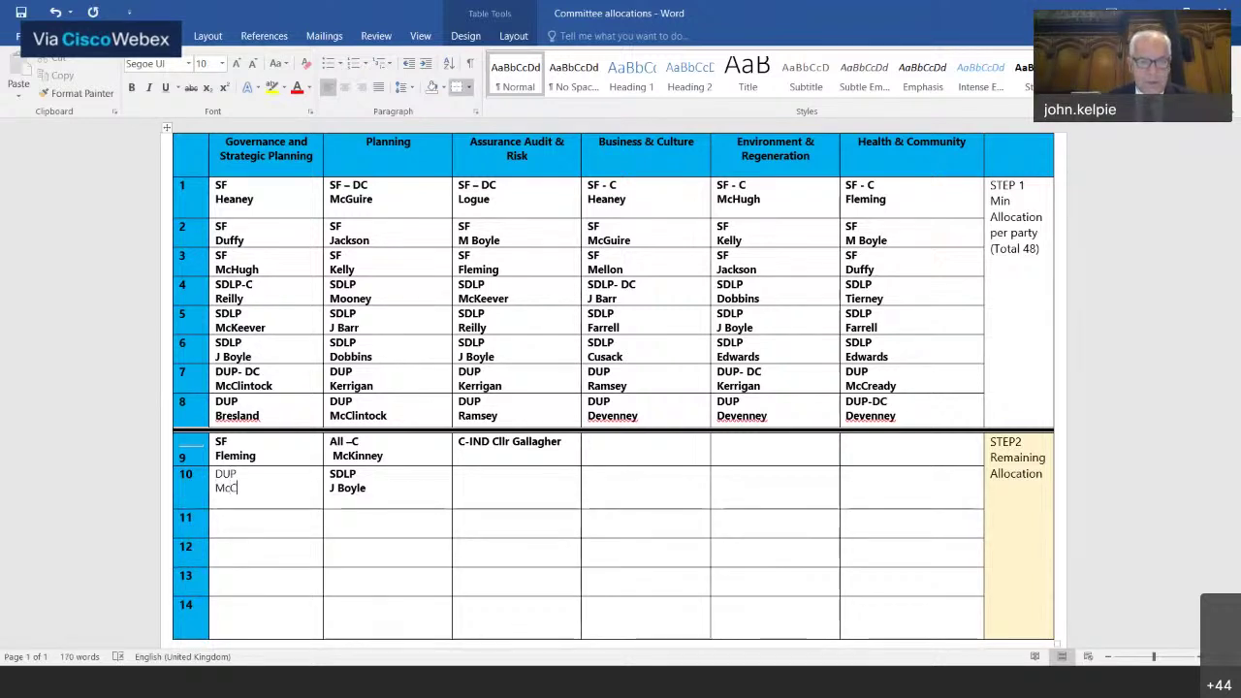
text(ready)
drag(264, 489, 215, 472)
key(ctrl+b)
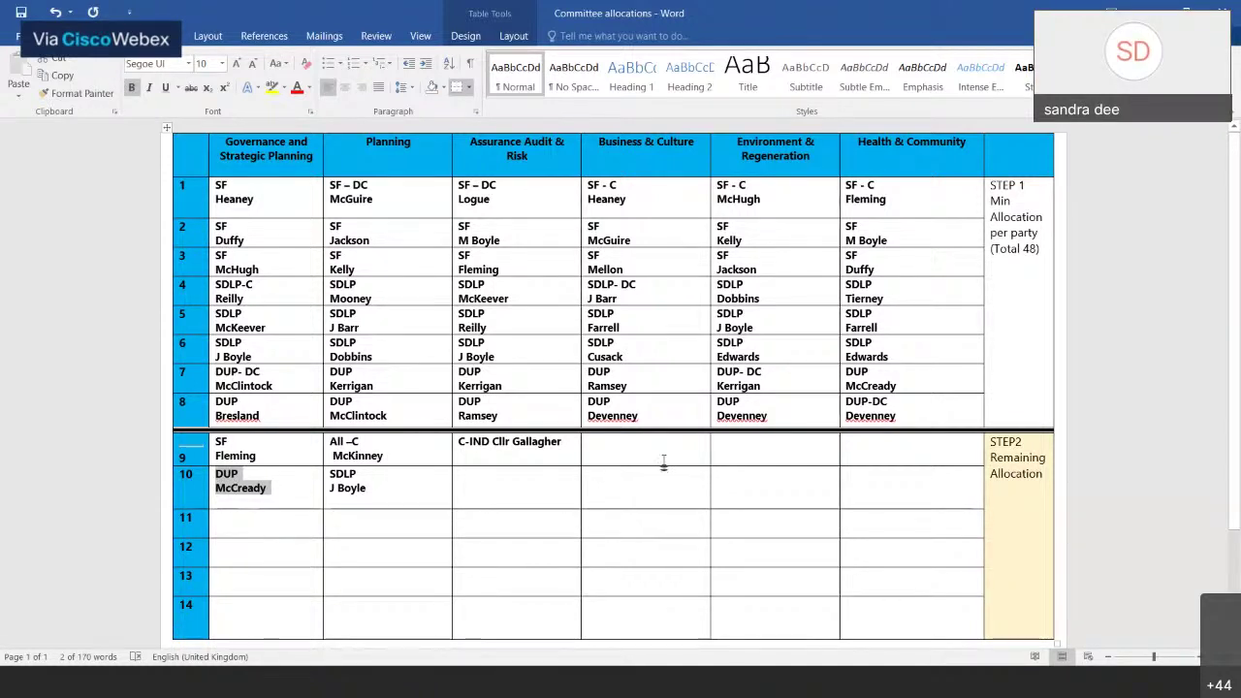
Step: Enter SF with the councillor's surname beneath it in row 9 of the Health & Community column
click(873, 447)
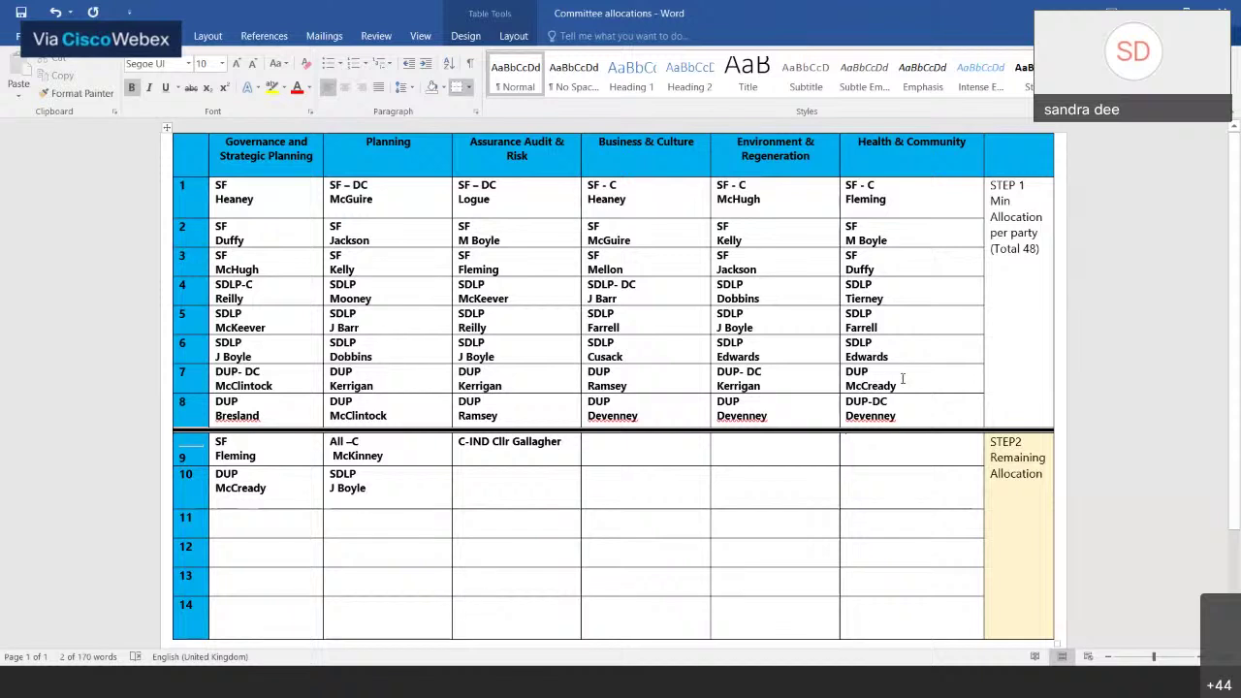
text(SF)
key(Return)
text(B)
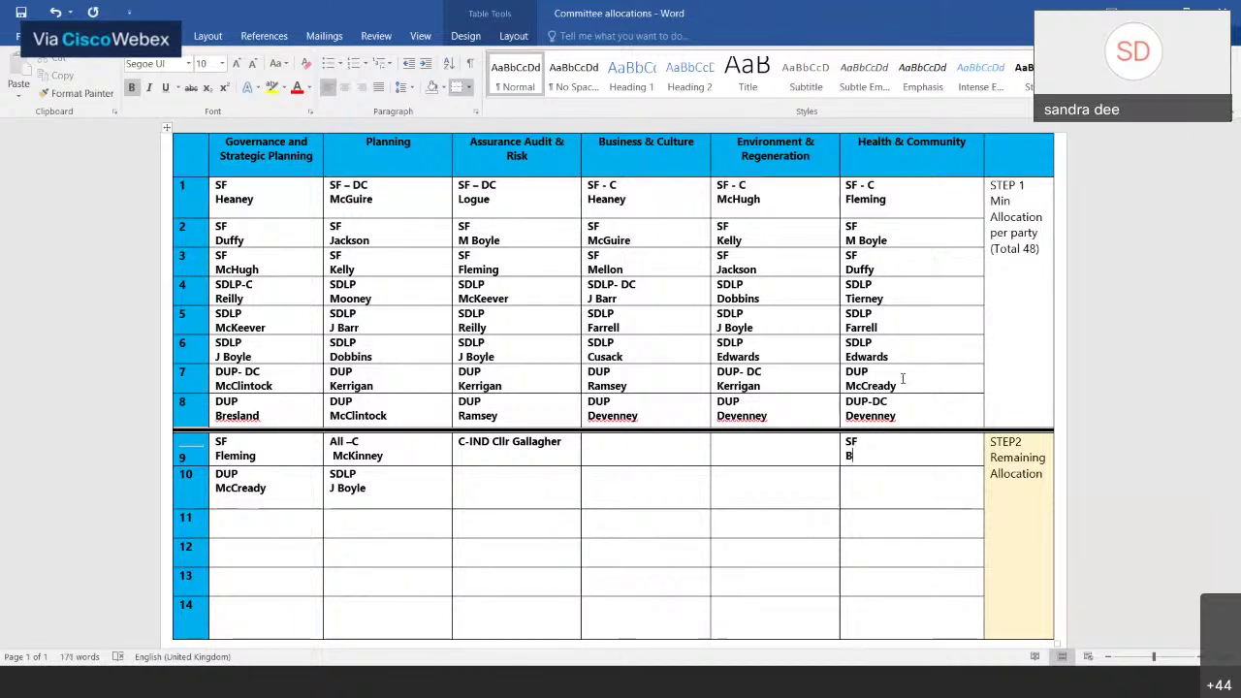
text(urke)
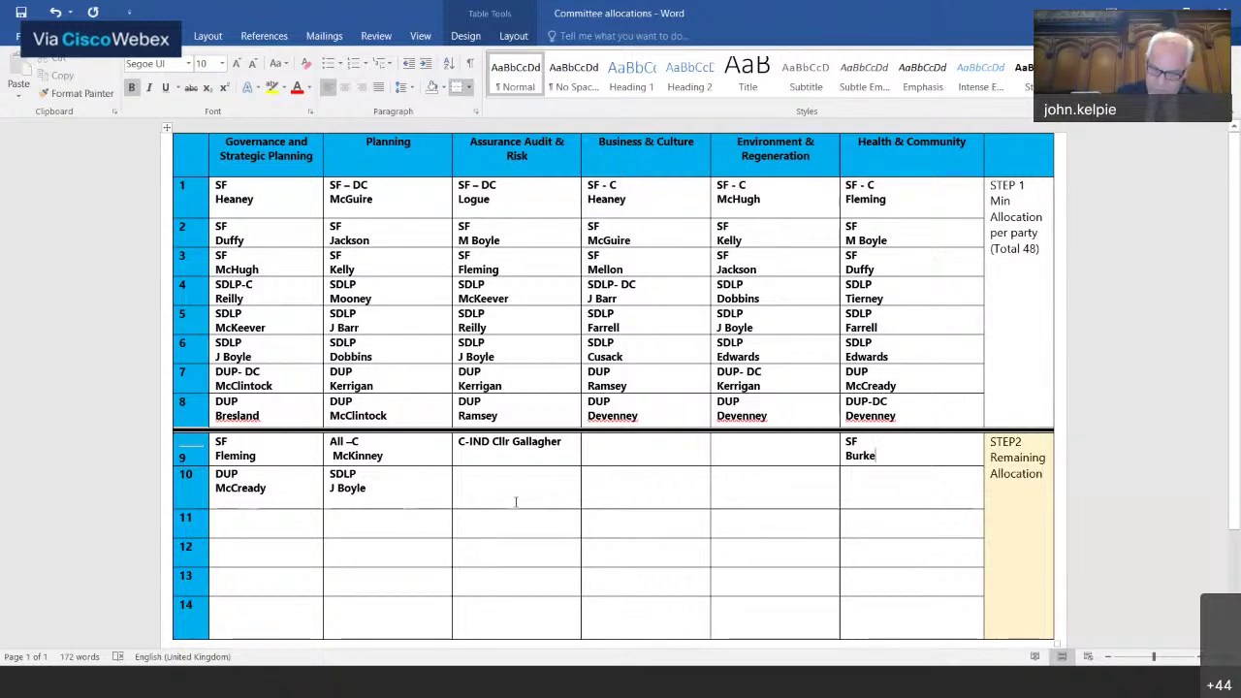
Step: Enter SDLP with the councillor's surname beneath it in row 11 of the Governance and Strategic Planning column, in bold
click(232, 519)
text(SD)
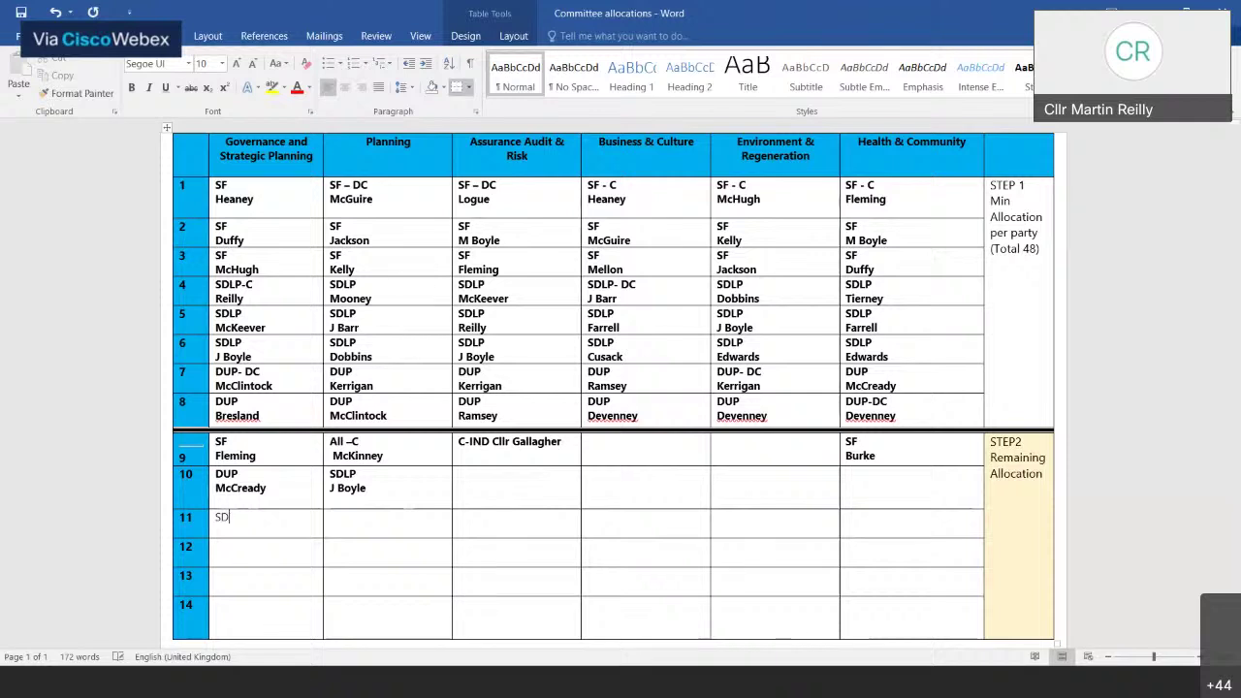
text(LP)
key(Return)
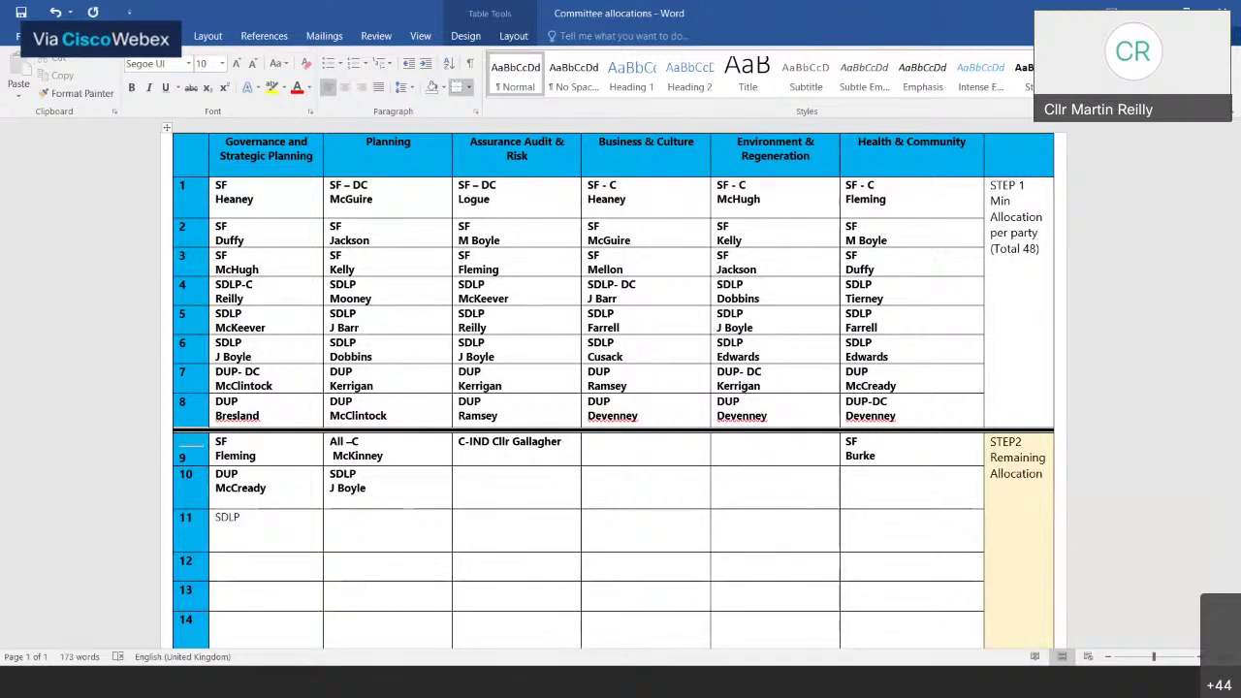
text(Mooney)
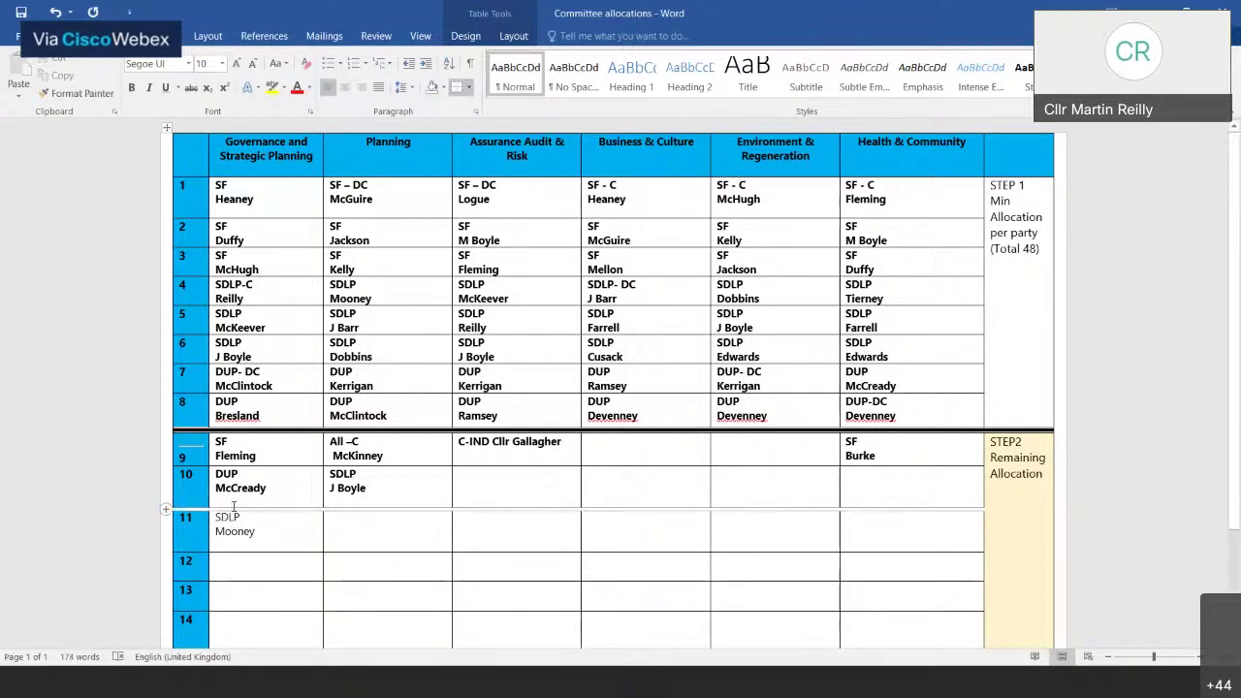
drag(215, 514, 256, 533)
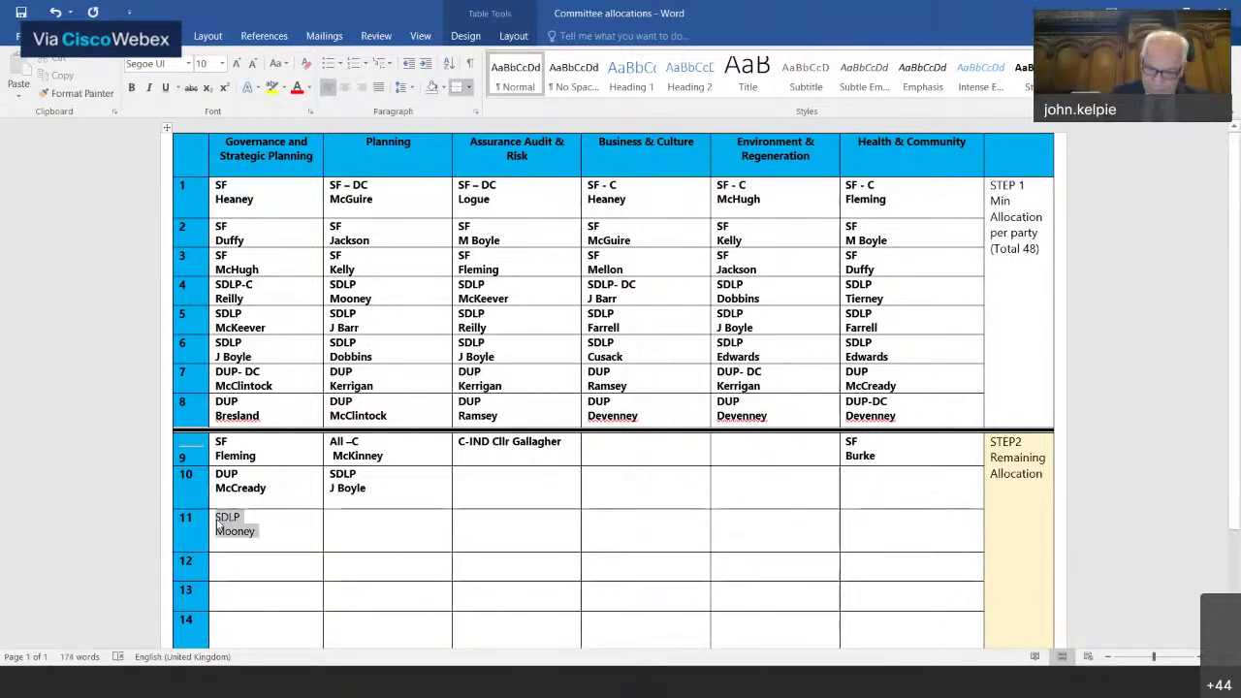
click(132, 87)
Step: Enter SF with the councillor's surname beneath it in row 11 of the Planning column, and make the entry bold
click(381, 525)
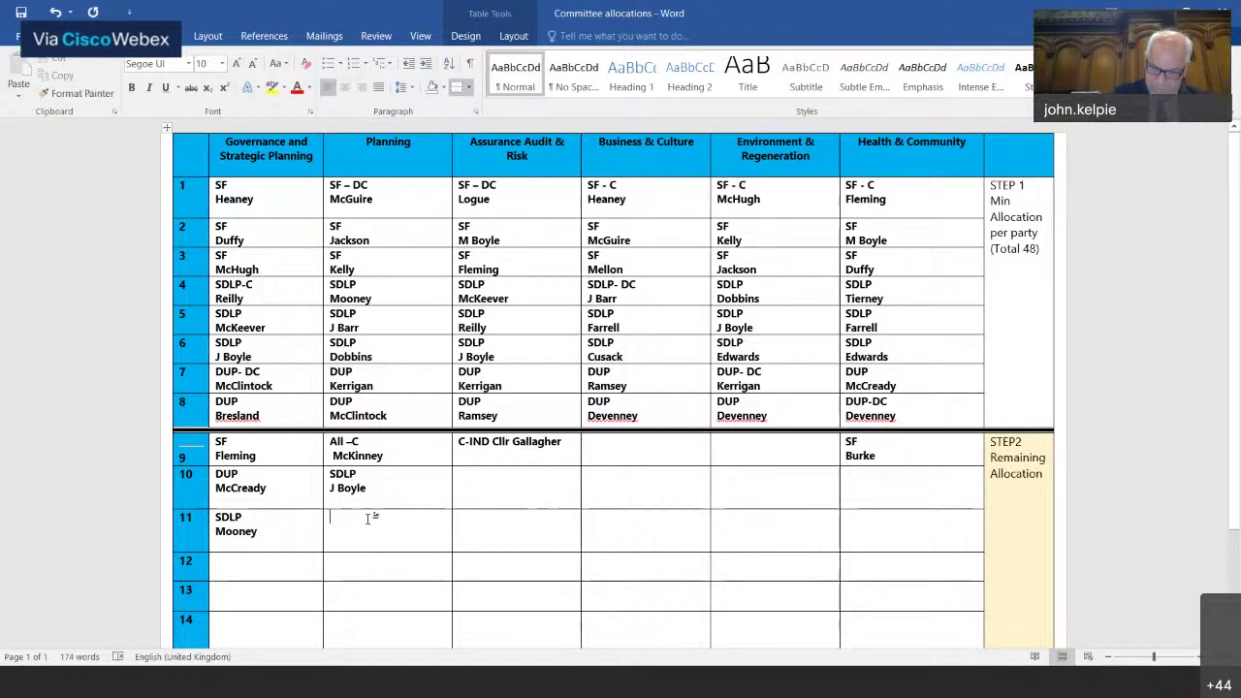
text(SF )
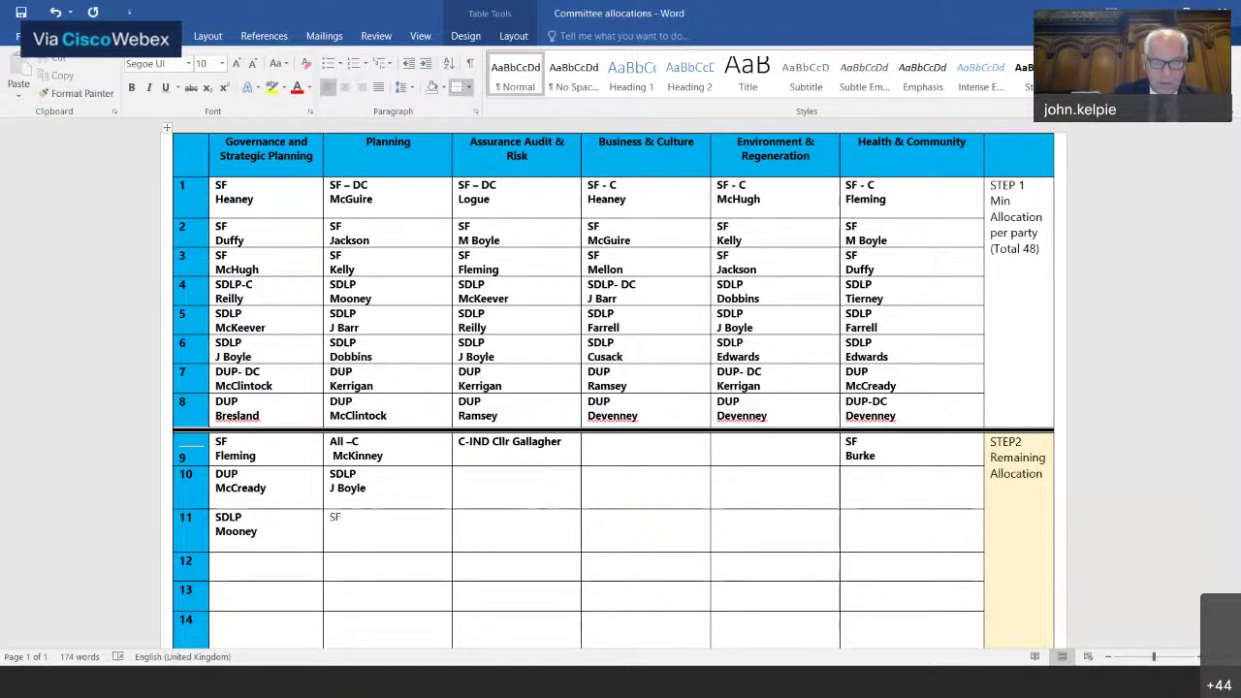
text(Mellon)
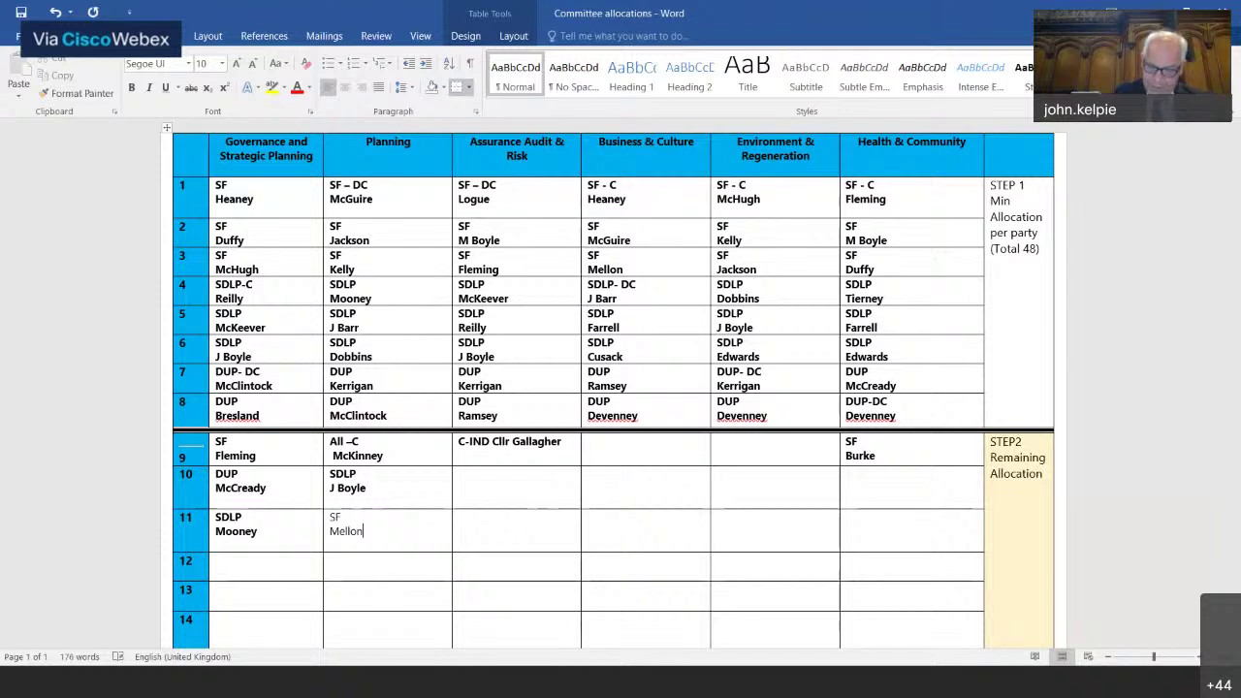
drag(371, 531, 328, 514)
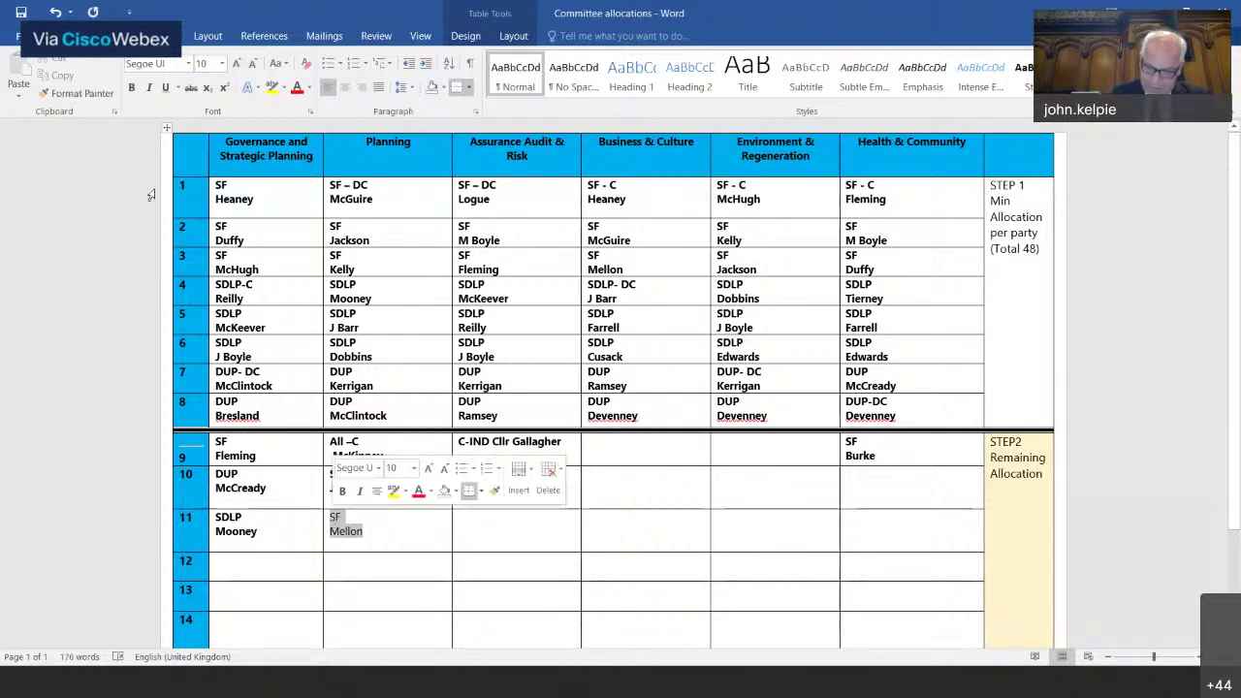
click(132, 87)
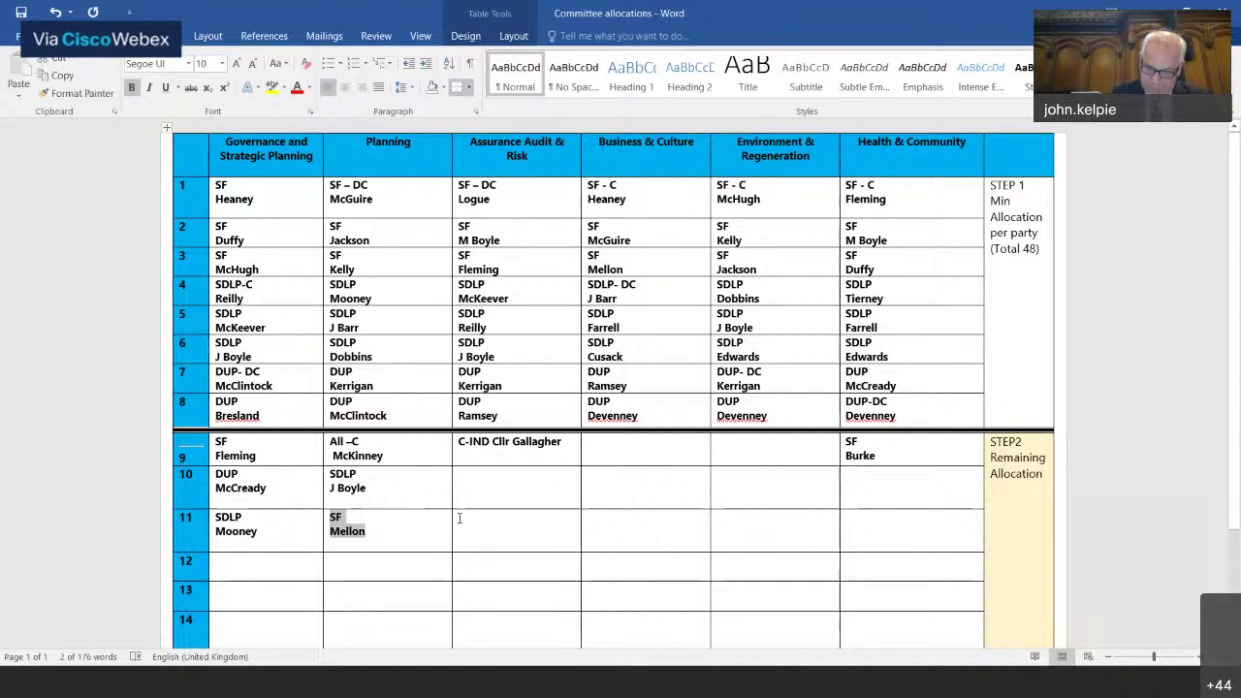
Step: Enter SDLP with the councillor's surname beneath it in row 9 of the Environment & Regeneration column
click(734, 444)
text(SDL)
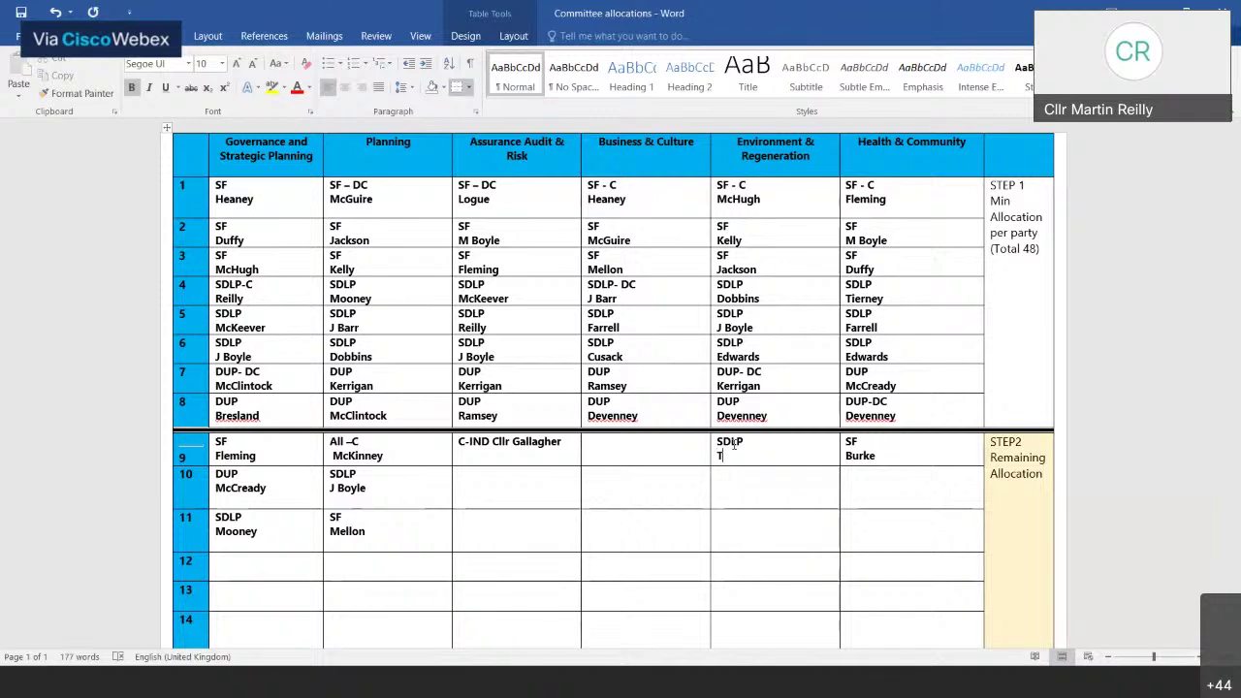
text(P)
key(Return)
text(Tierney)
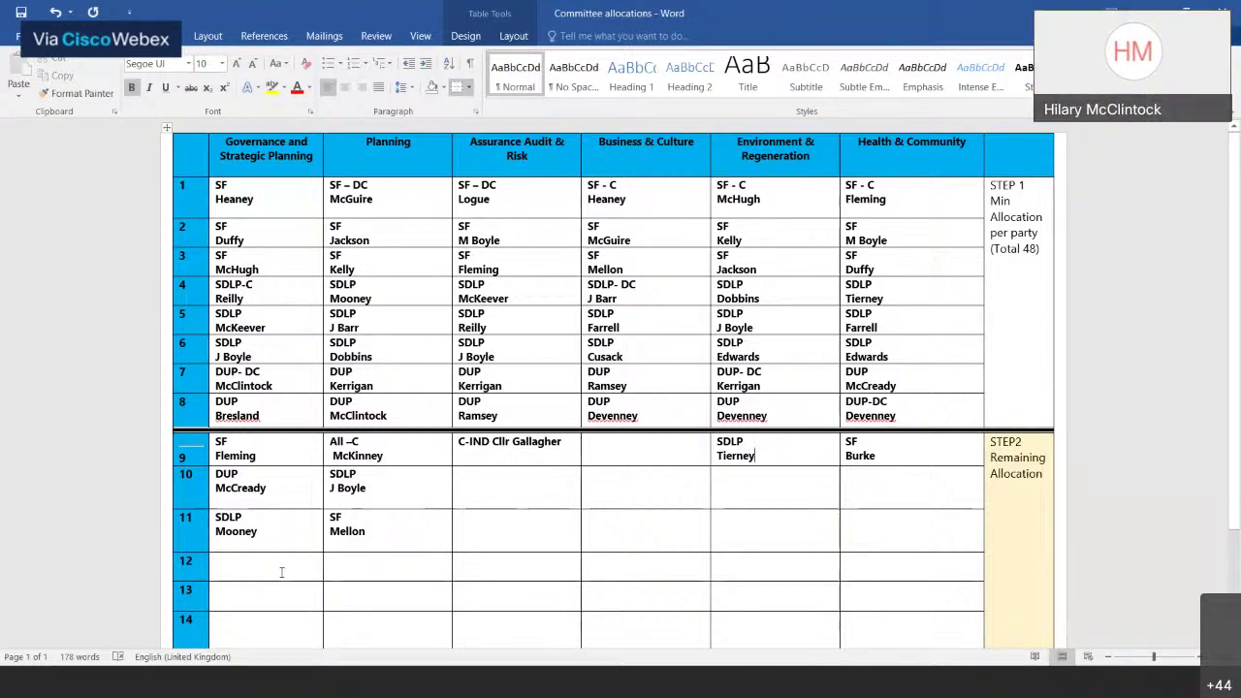
Step: Enter DUP with the councillor's surname beneath it in row 12 of the Planning column, and make the entry bold
click(382, 568)
text(DUP)
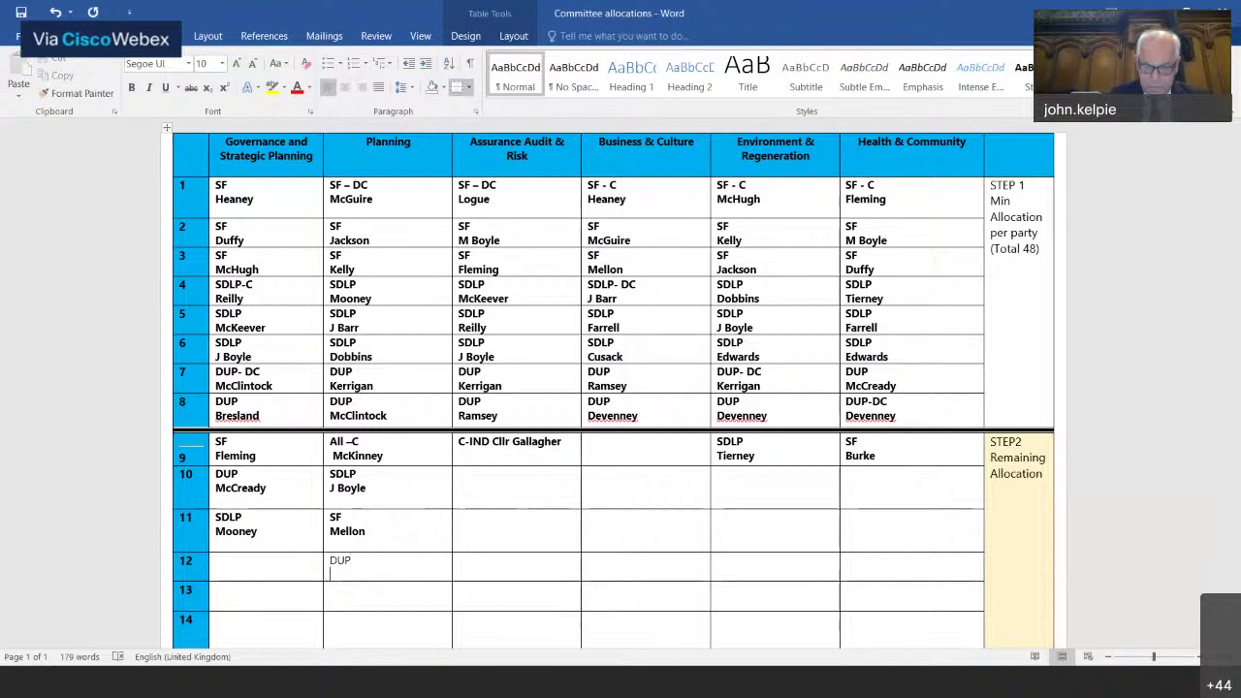
key(Return)
text(Breslan)
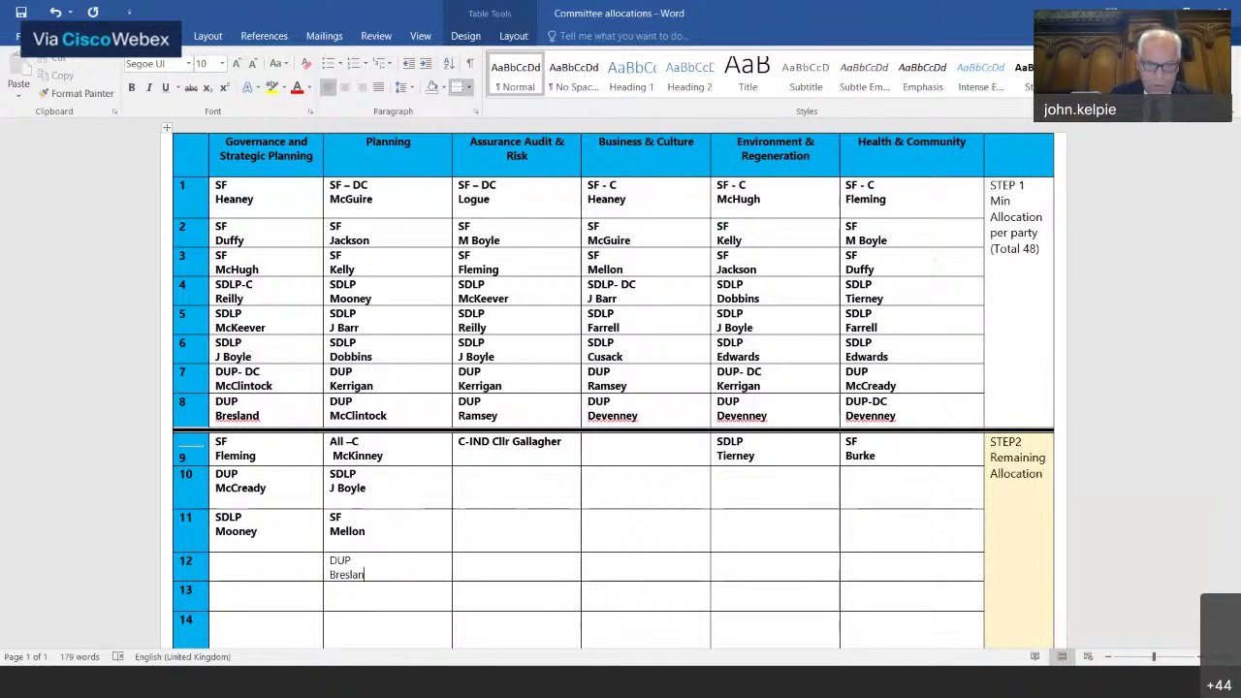
text(d)
key(shift+Left)
key(shift+Left)
key(shift+Left)
key(shift+Left)
key(shift+Left)
key(shift+Left)
key(shift+Left)
key(shift+Left)
key(shift+Left)
key(shift+Left)
key(shift+Left)
key(shift+Left)
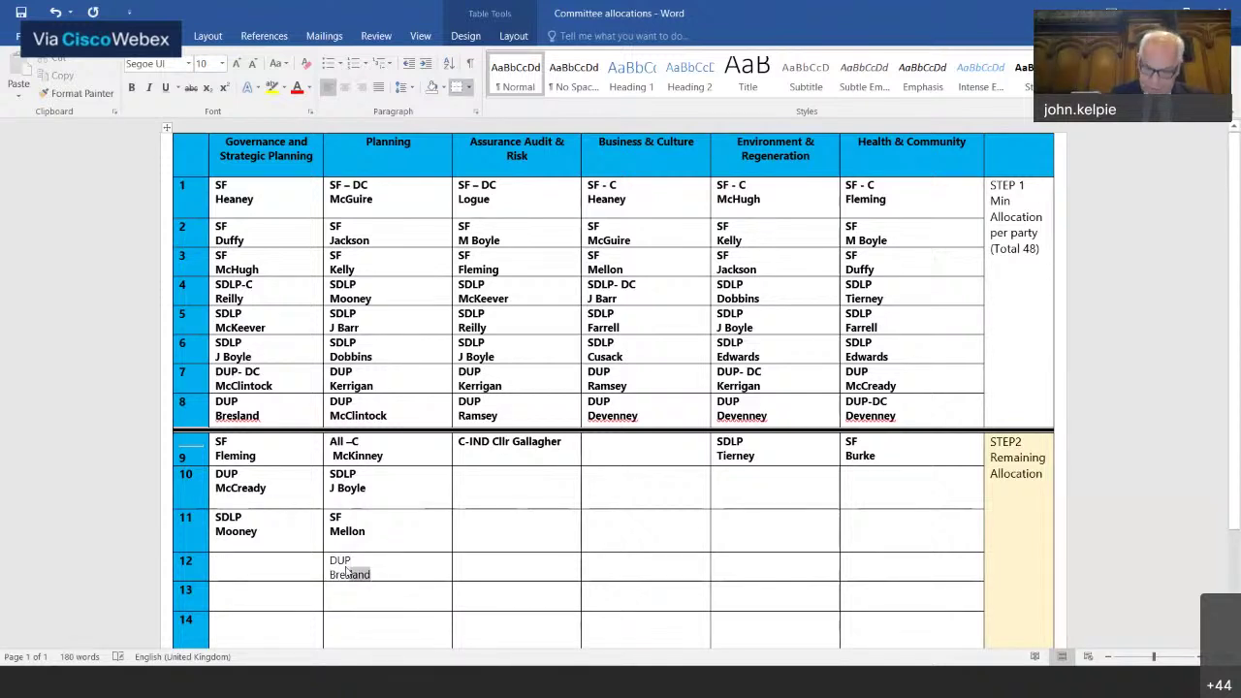
key(ctrl+b)
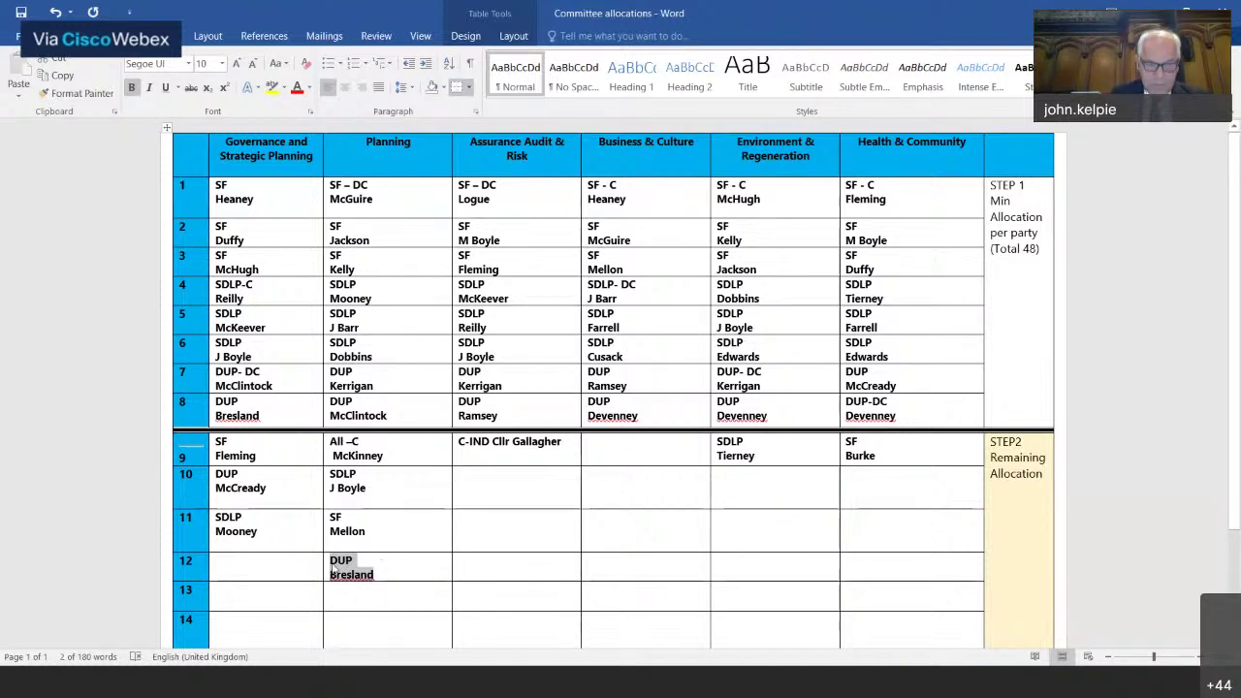
Step: Enter SF with the councillor's surname beneath it in row 10 of the Environment & Regeneration column, in bold
click(740, 481)
text(SF )
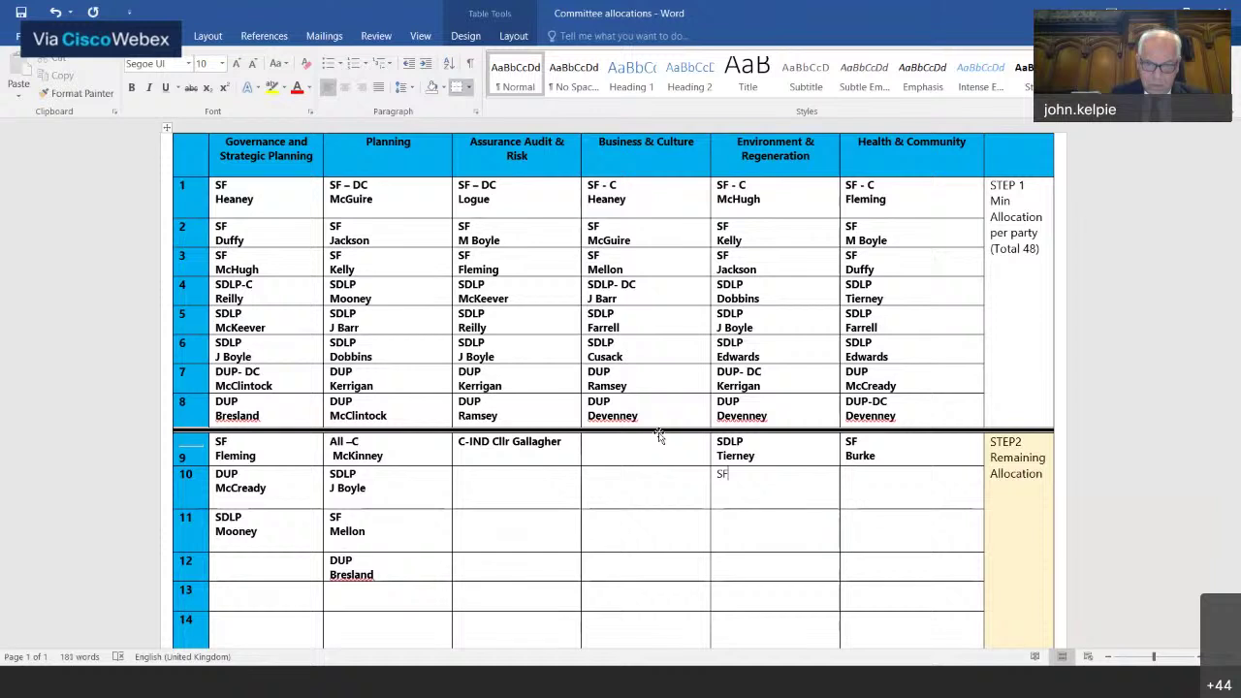
text(Burk)
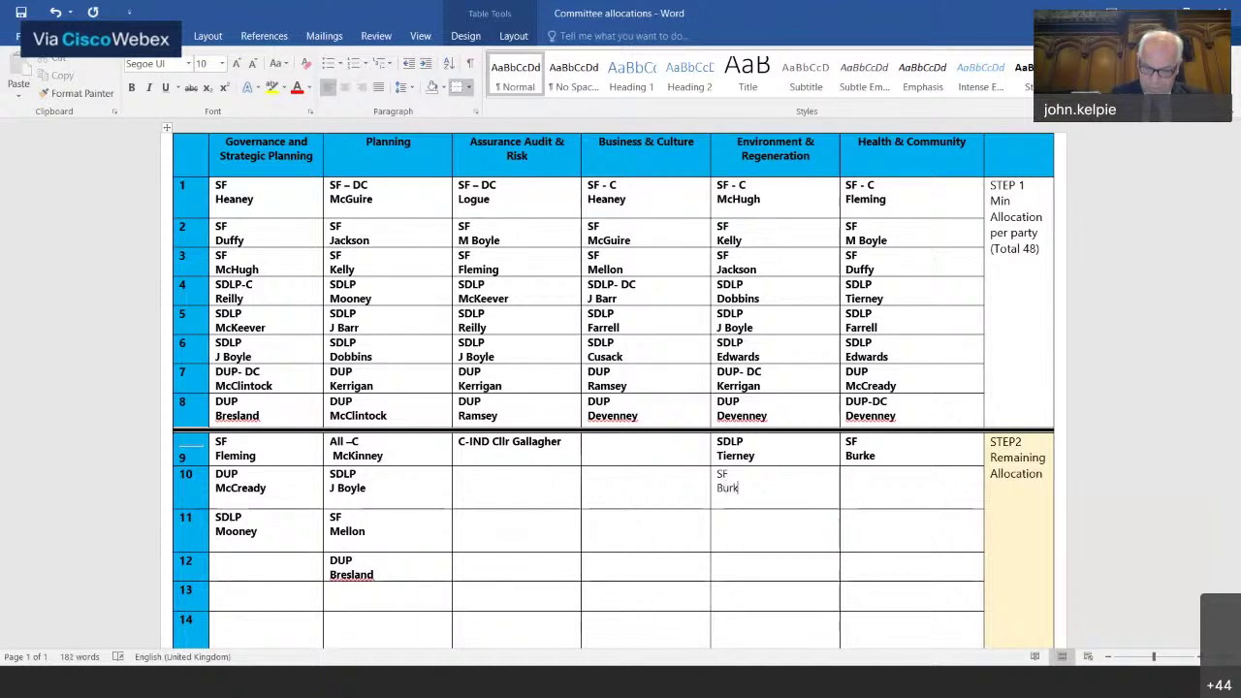
text(e)
drag(716, 474, 744, 490)
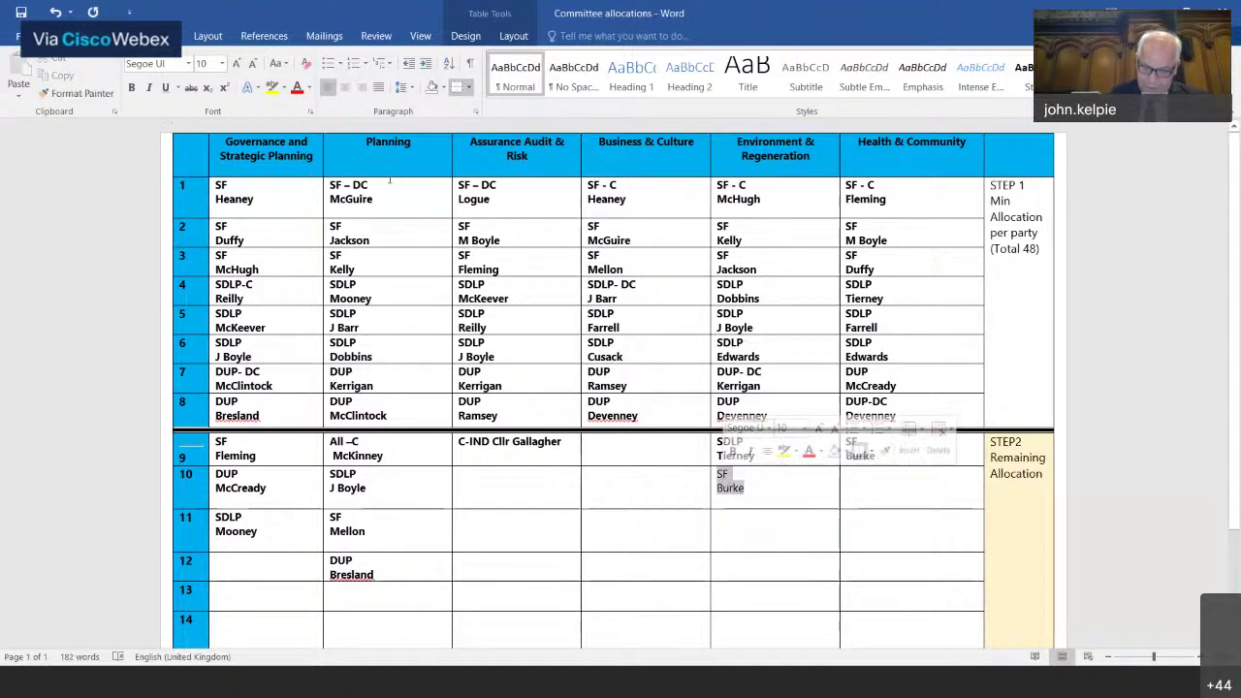
key(ctrl+b)
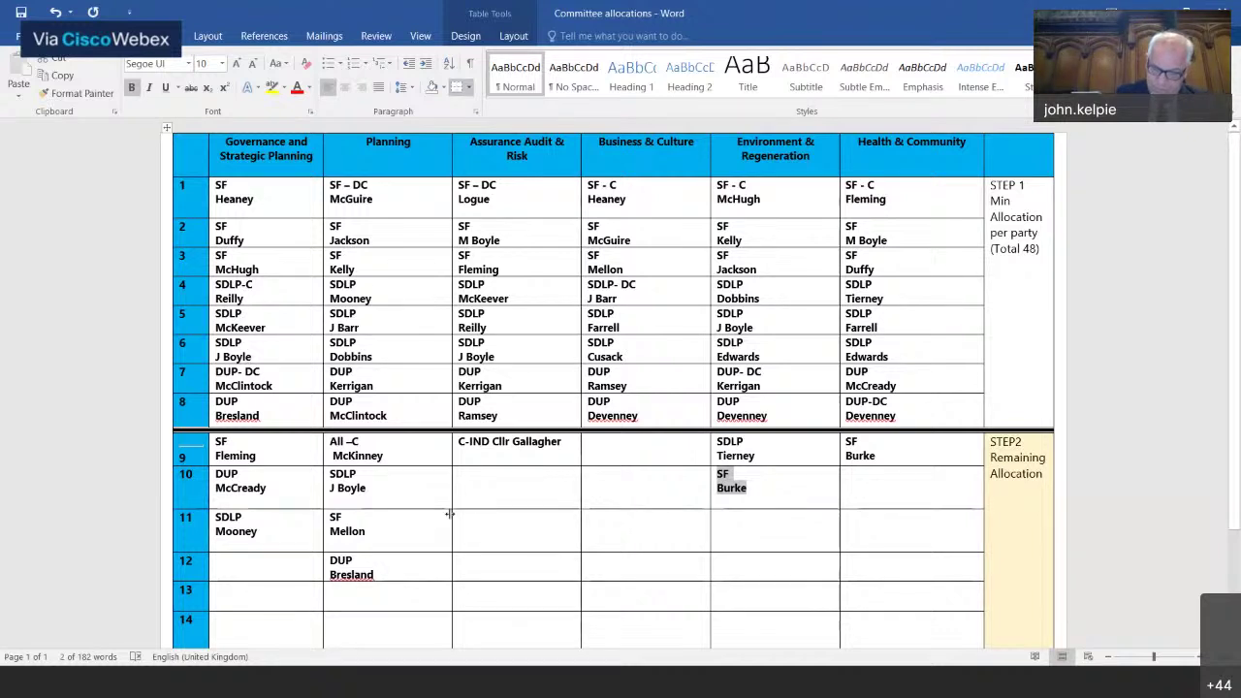
Step: Enter SDLP with the councillor's surname beneath it in row 9 of the Business & Culture column
click(639, 453)
text(SD)
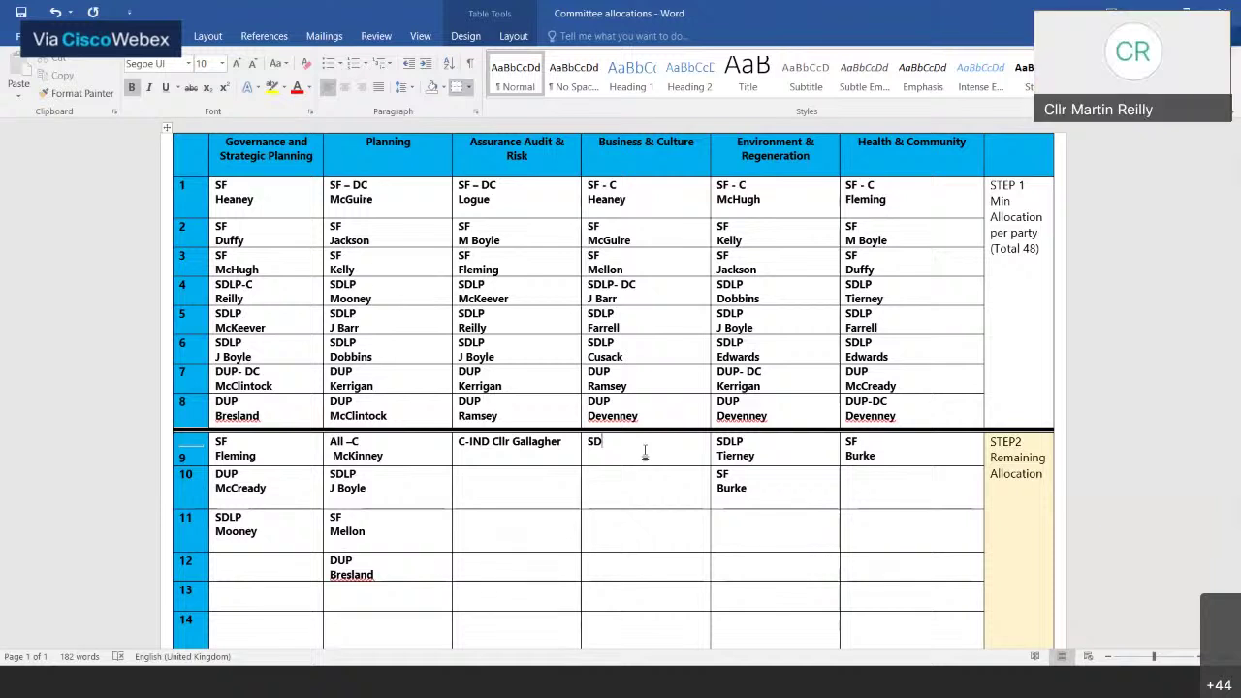
text(LP )
text(Reilly)
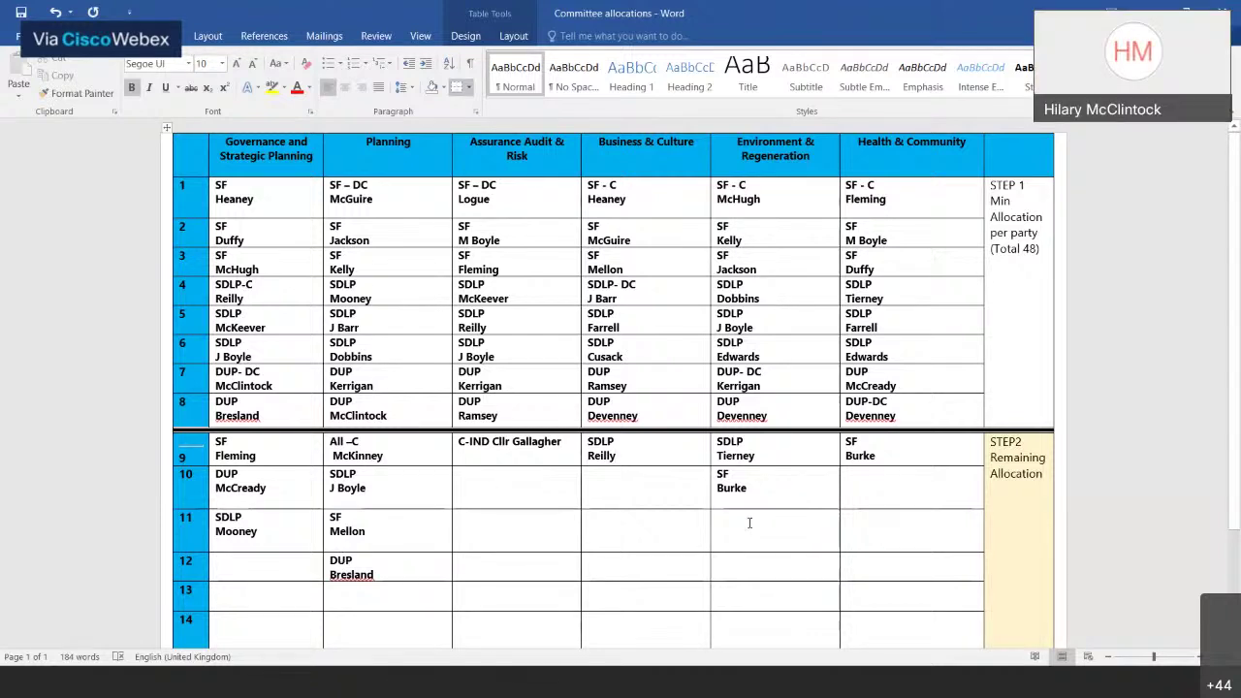
Step: Enter DUP with the councillor's surname beneath it in row 11 of the Environment & Regeneration column, in bold
text(DU)
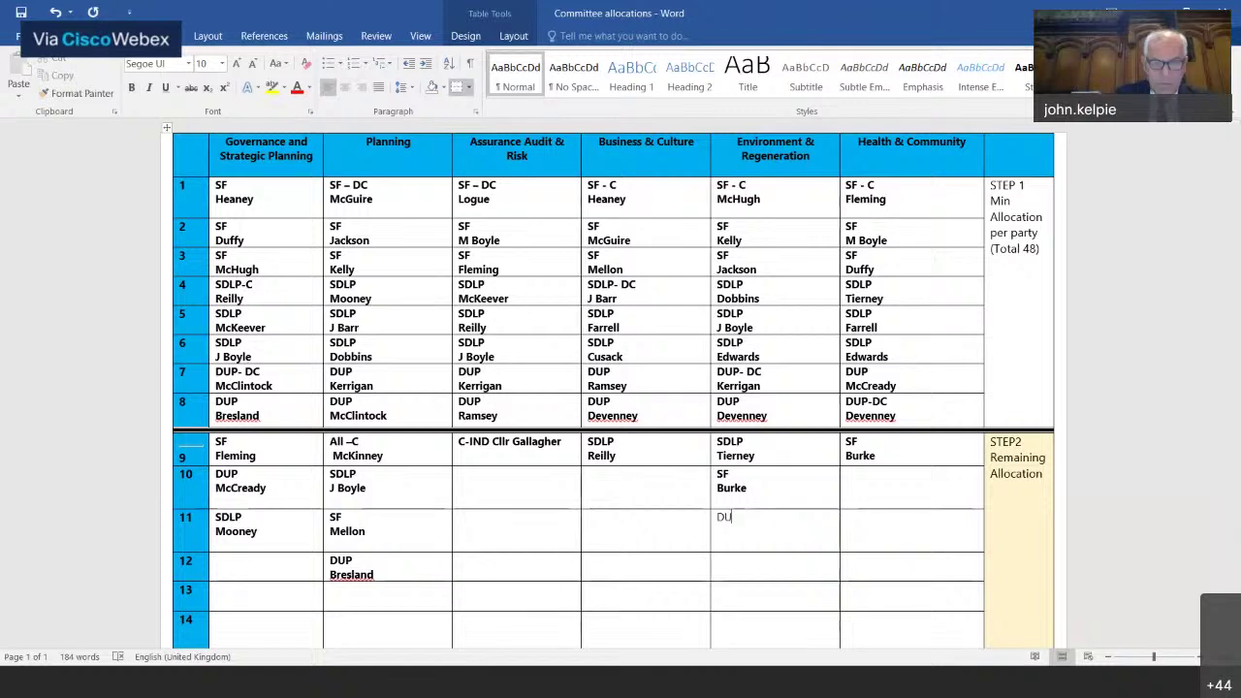
text(P Ramsey)
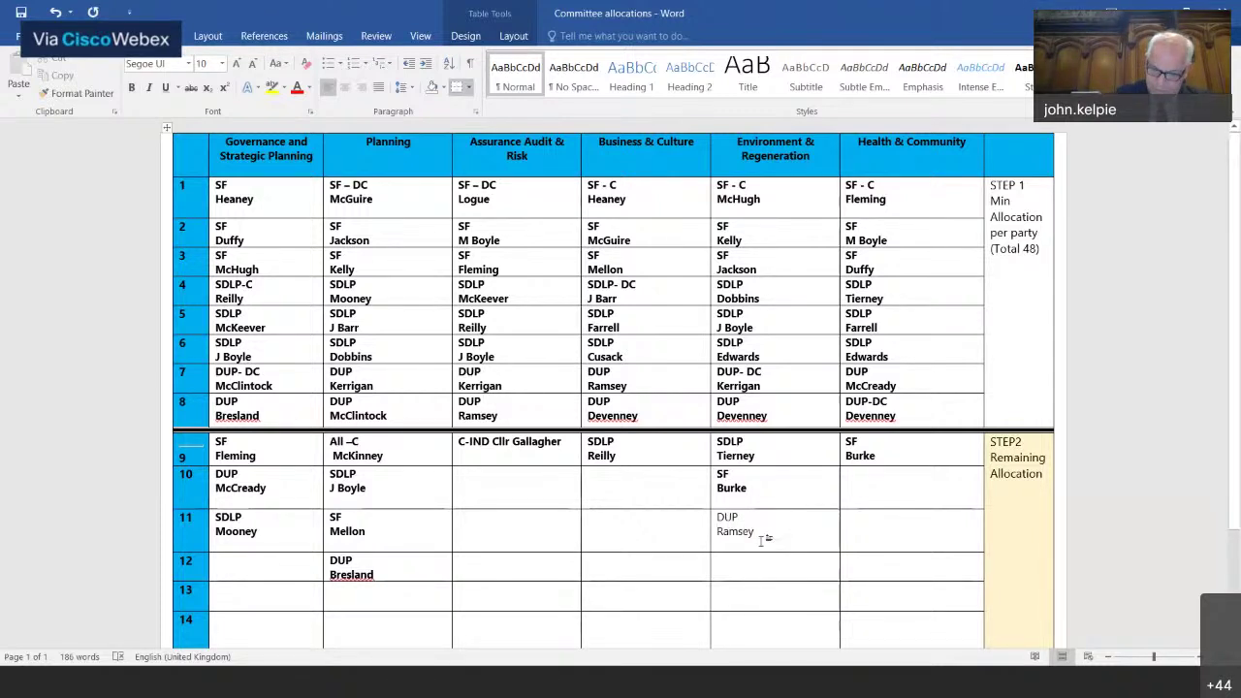
drag(755, 534, 716, 518)
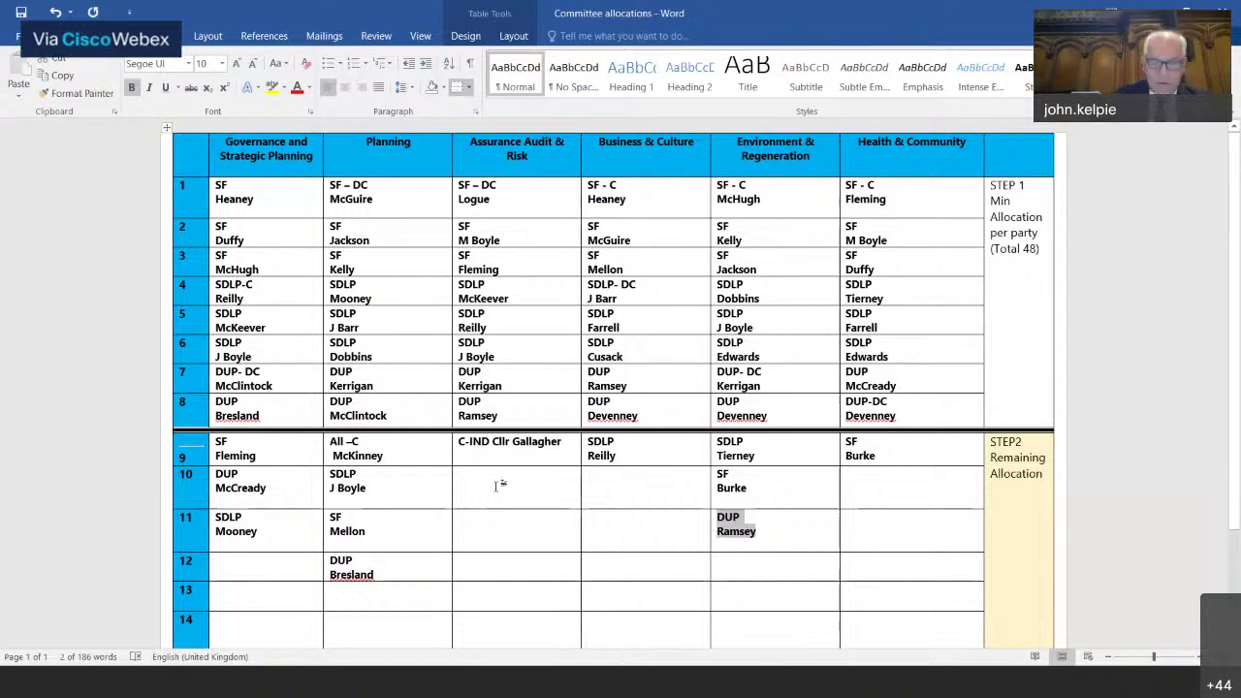
Step: Enter SF with the councillor's surname beneath it in row 10 of the Business & Culture column, in bold
click(599, 473)
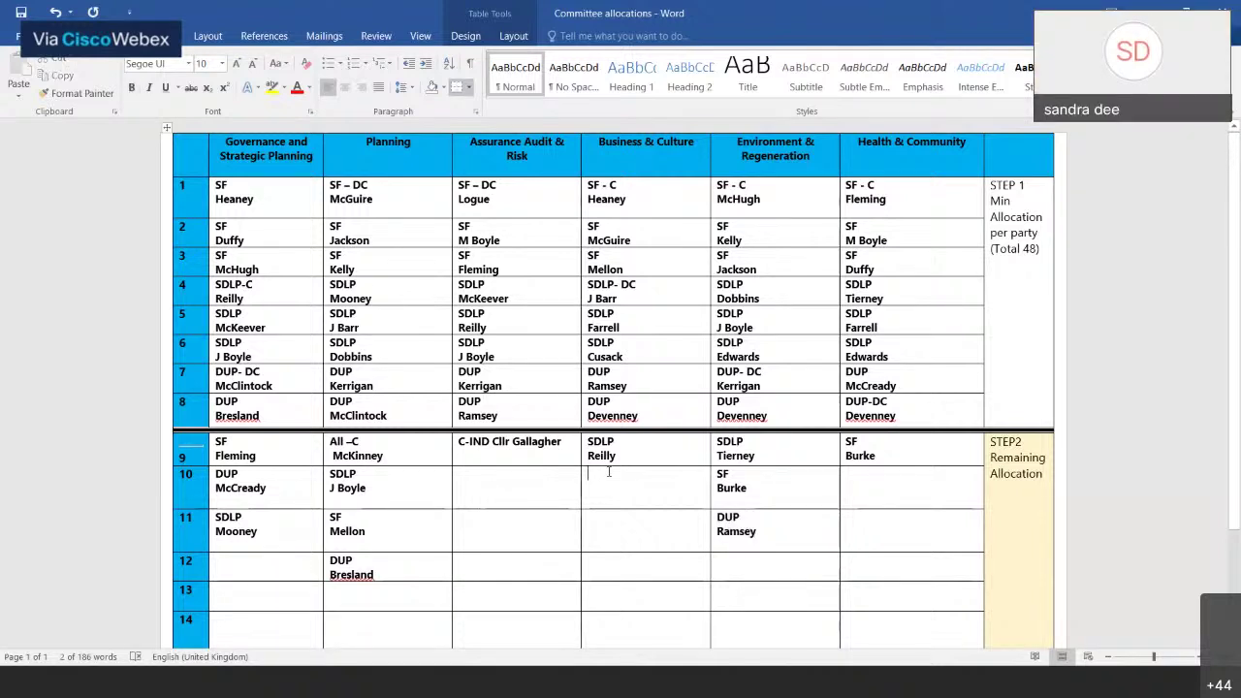
text(SF )
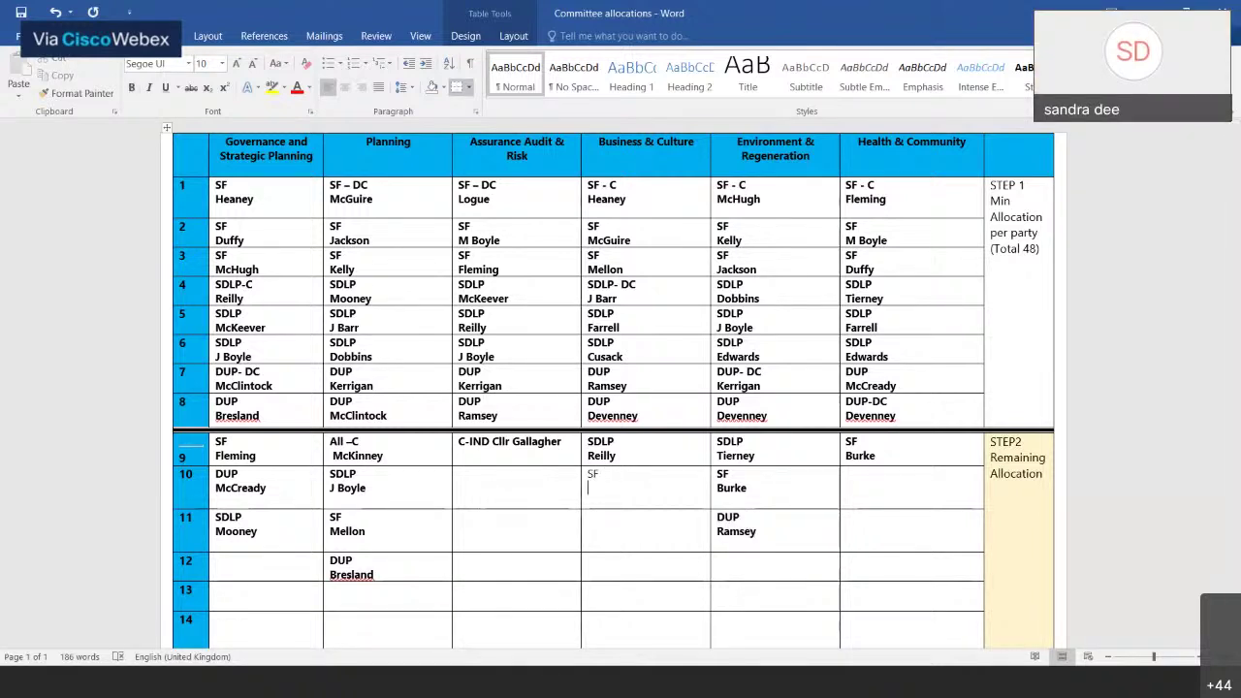
text(Logue)
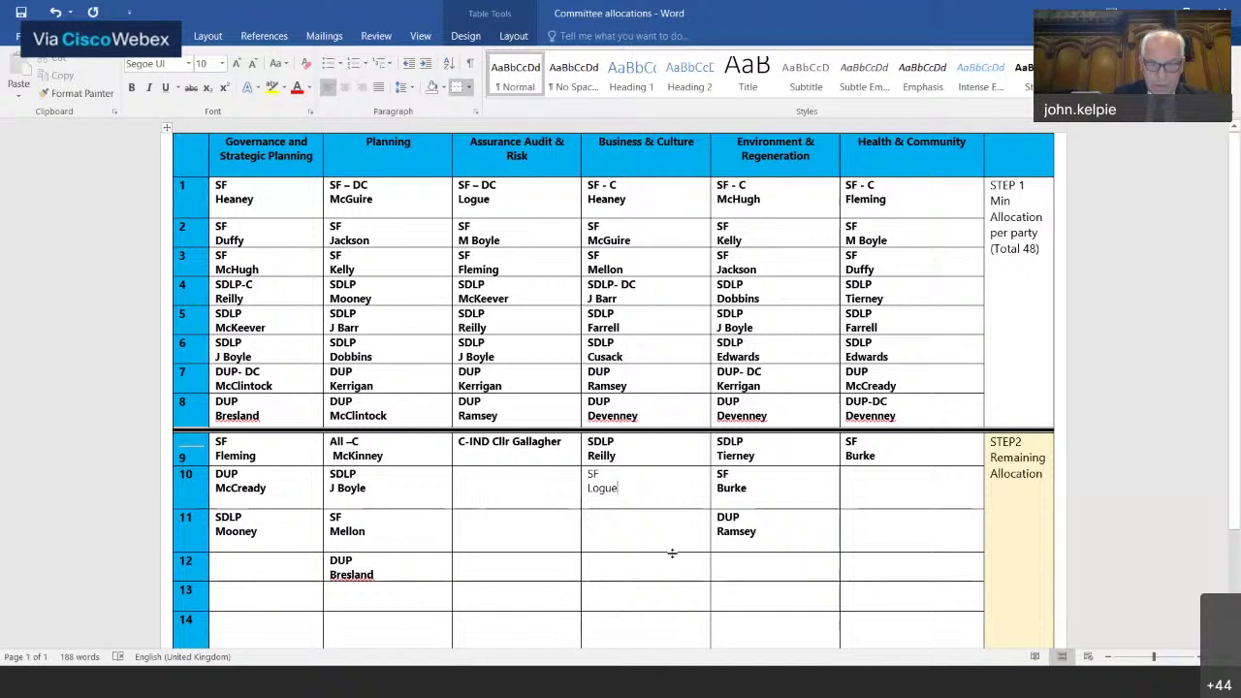
drag(625, 489, 601, 480)
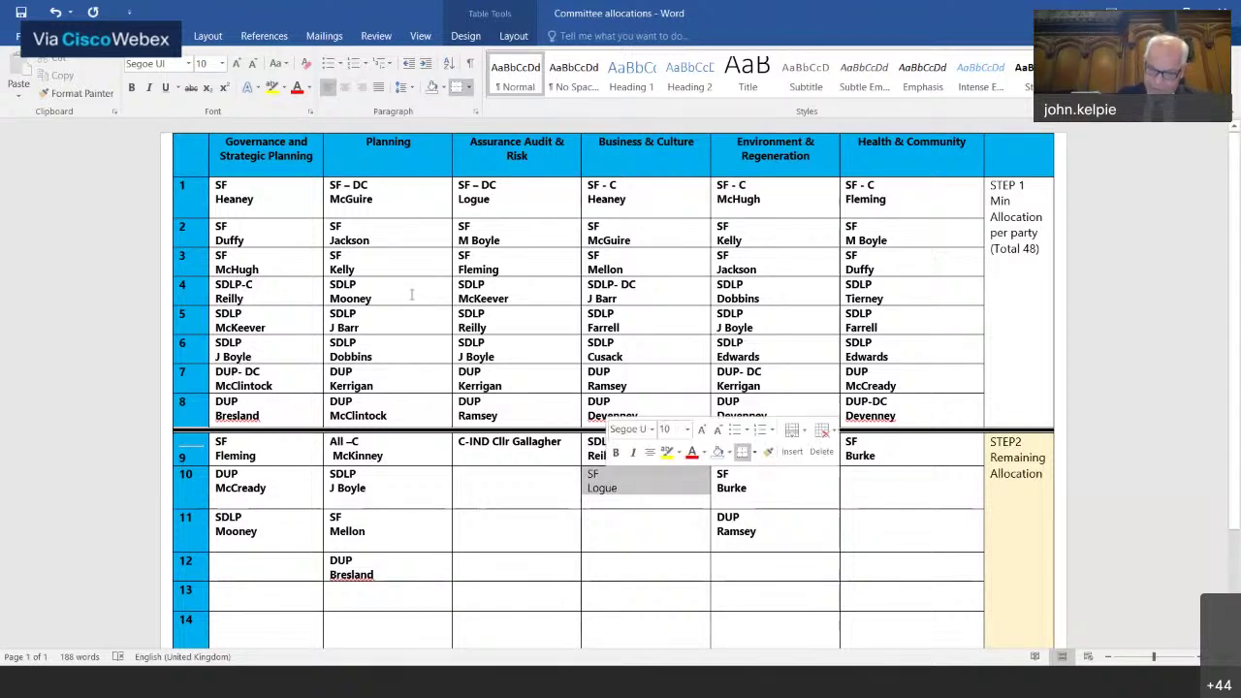
click(129, 88)
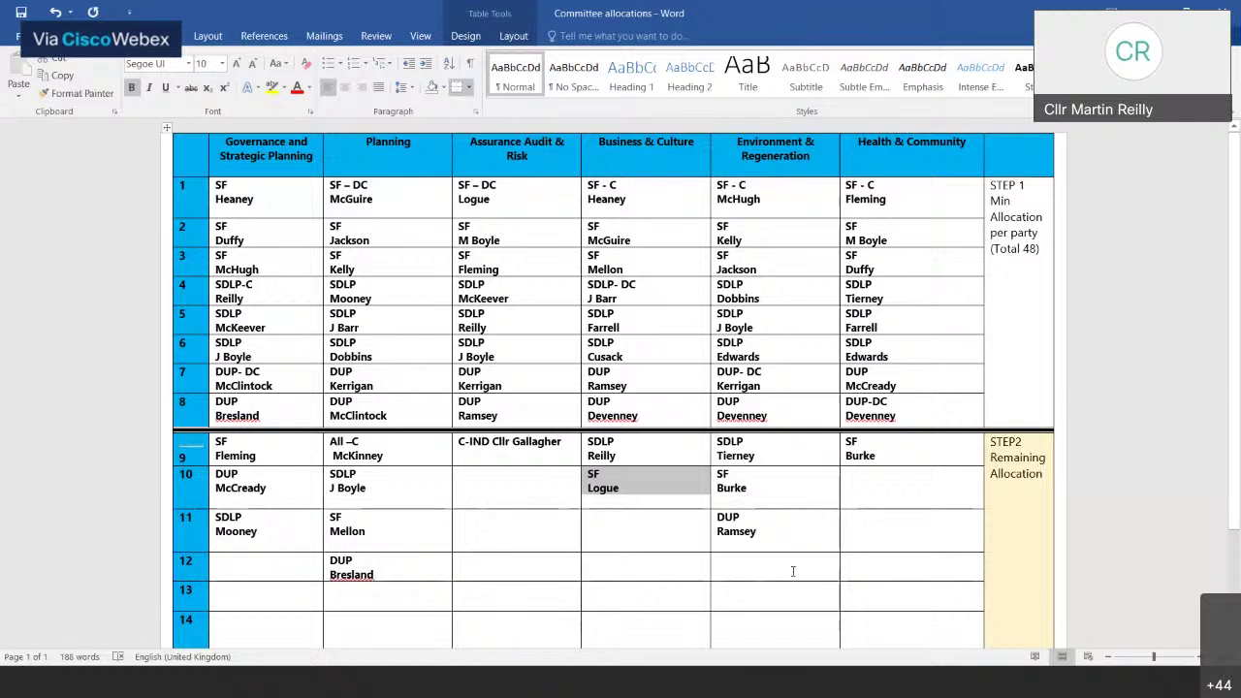
Step: Enter SDLP with the councillor's surname beneath it in row 10 of the Health & Community column, in bold
click(875, 486)
text(SD)
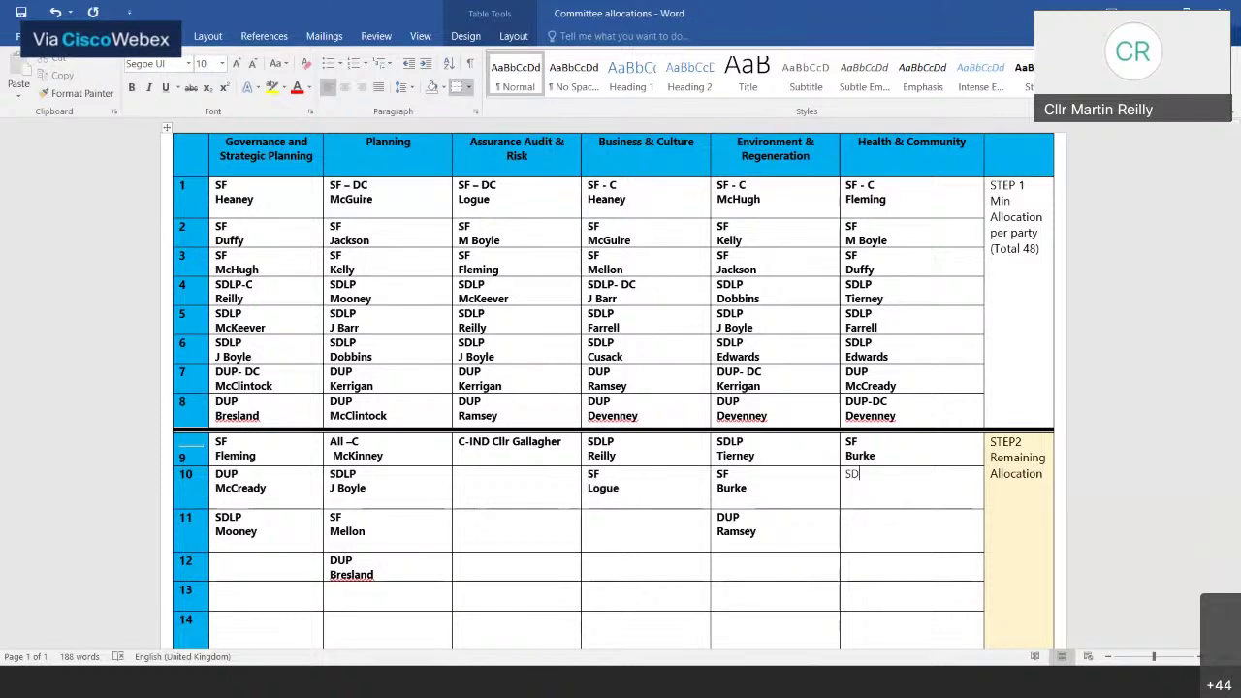
text(LP )
text(Reilly)
drag(884, 493, 845, 475)
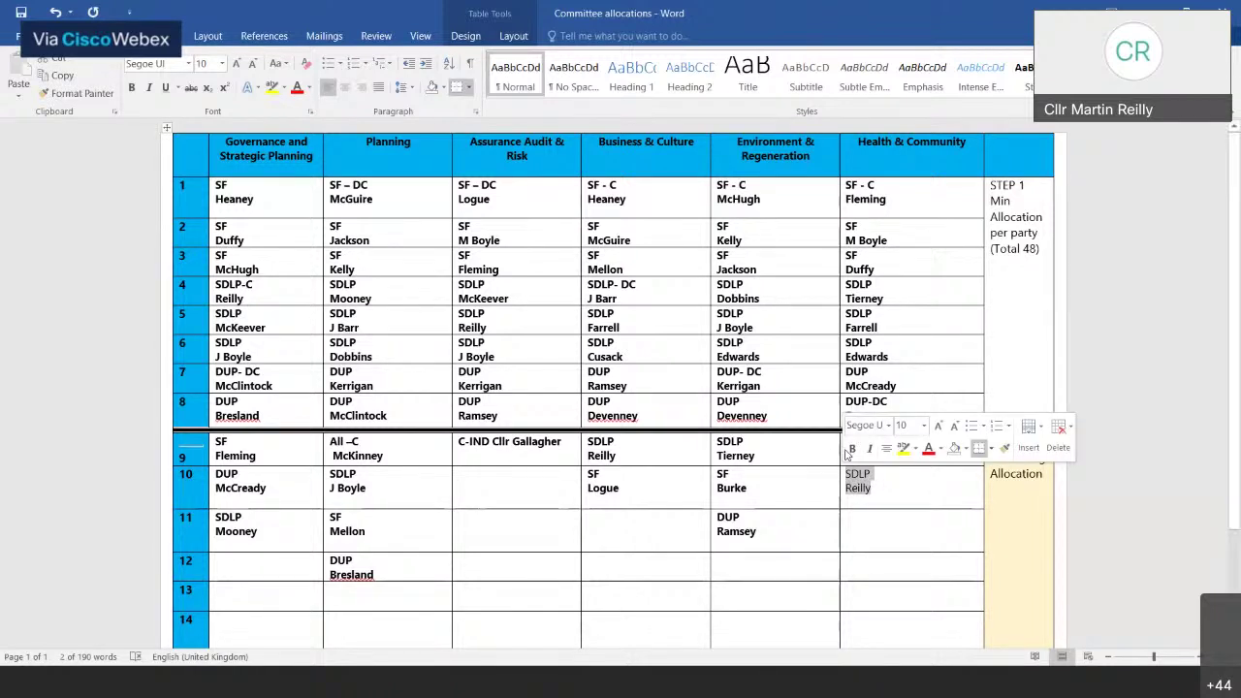
click(850, 449)
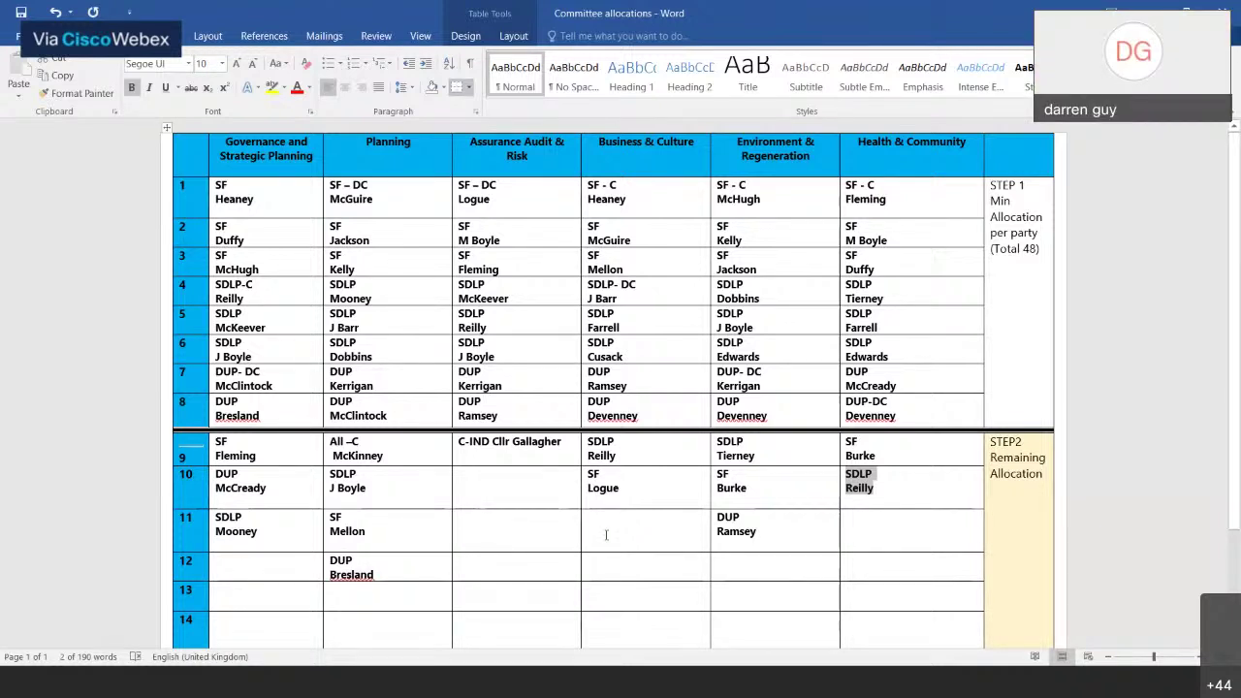
Step: Enter UU with the councillor's surname in bold in row 12 of the Governance and Strategic Planning column, removing the spare line below
click(244, 564)
text(UU)
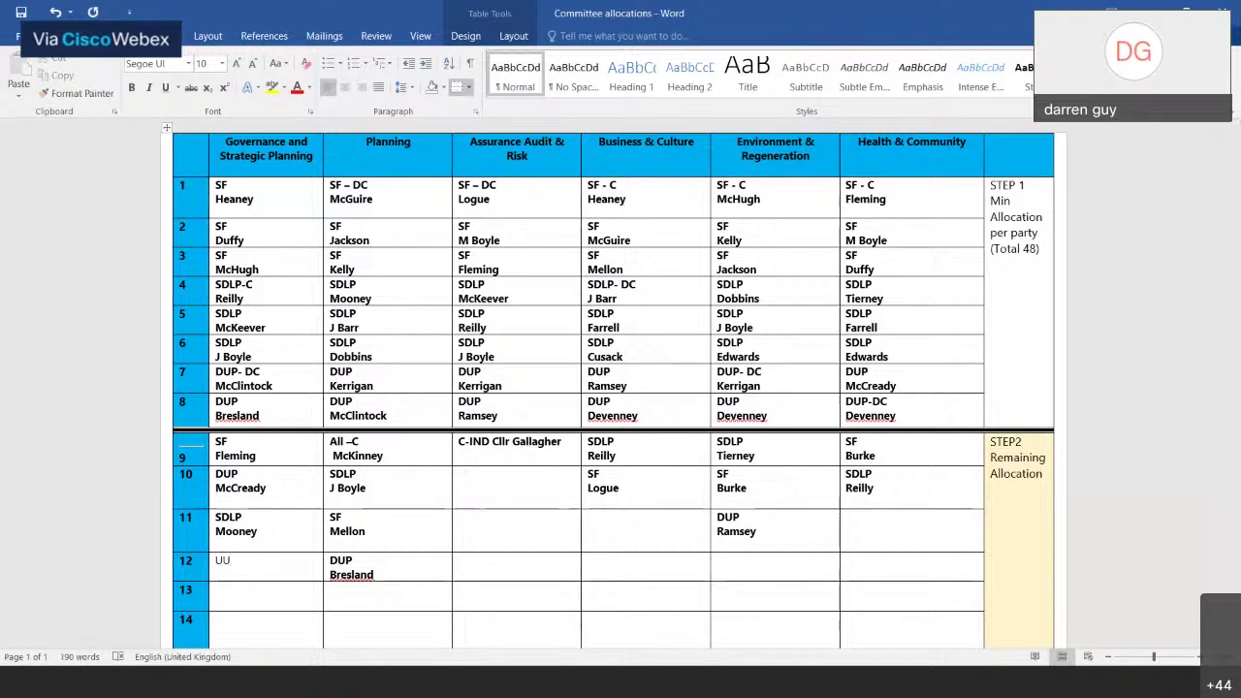
key(Return)
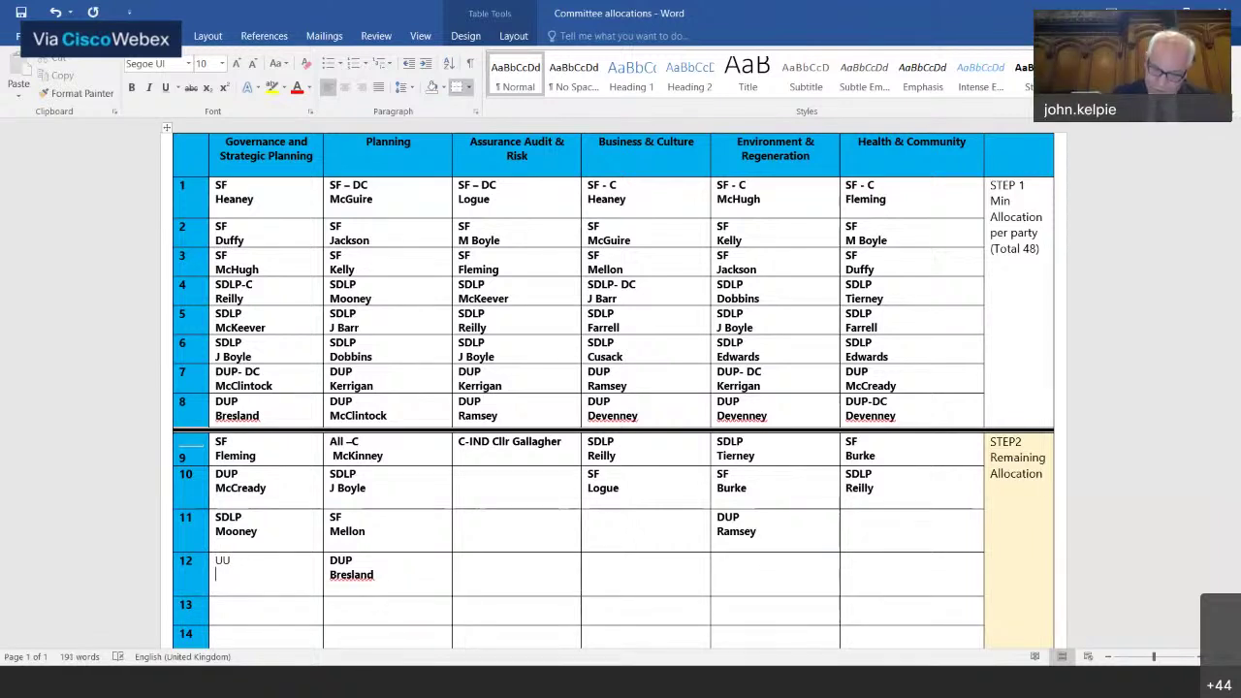
text(Hussey)
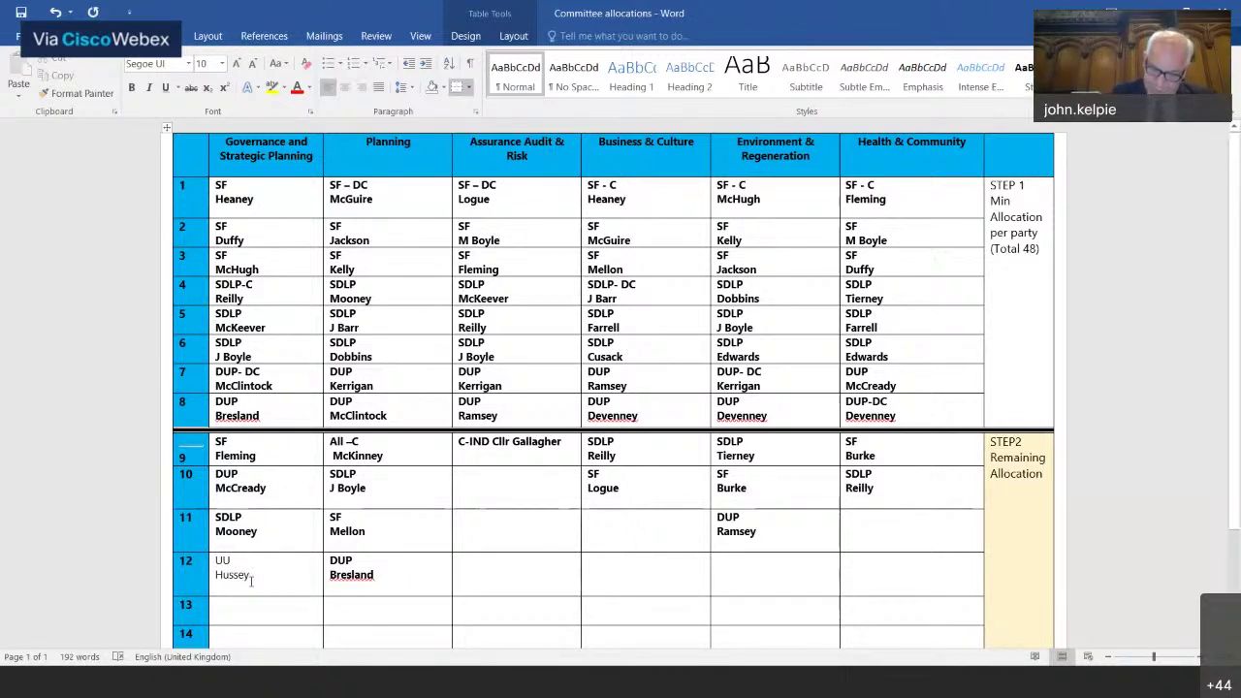
drag(253, 573, 214, 560)
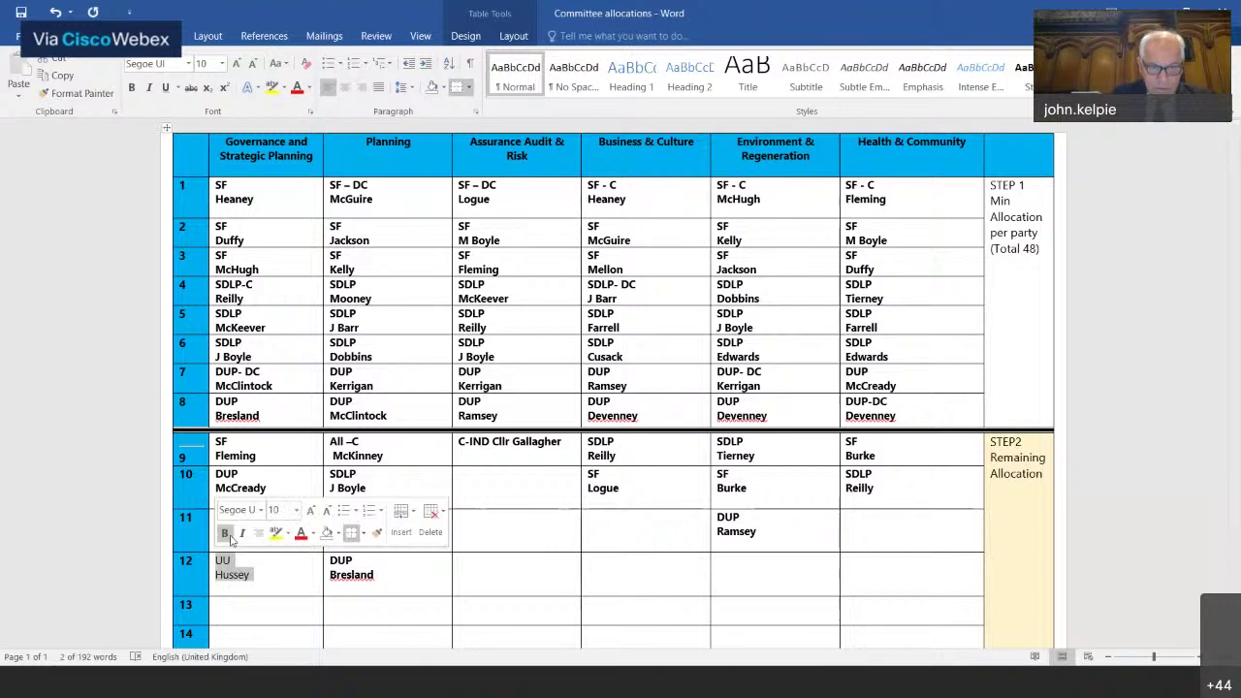
click(267, 576)
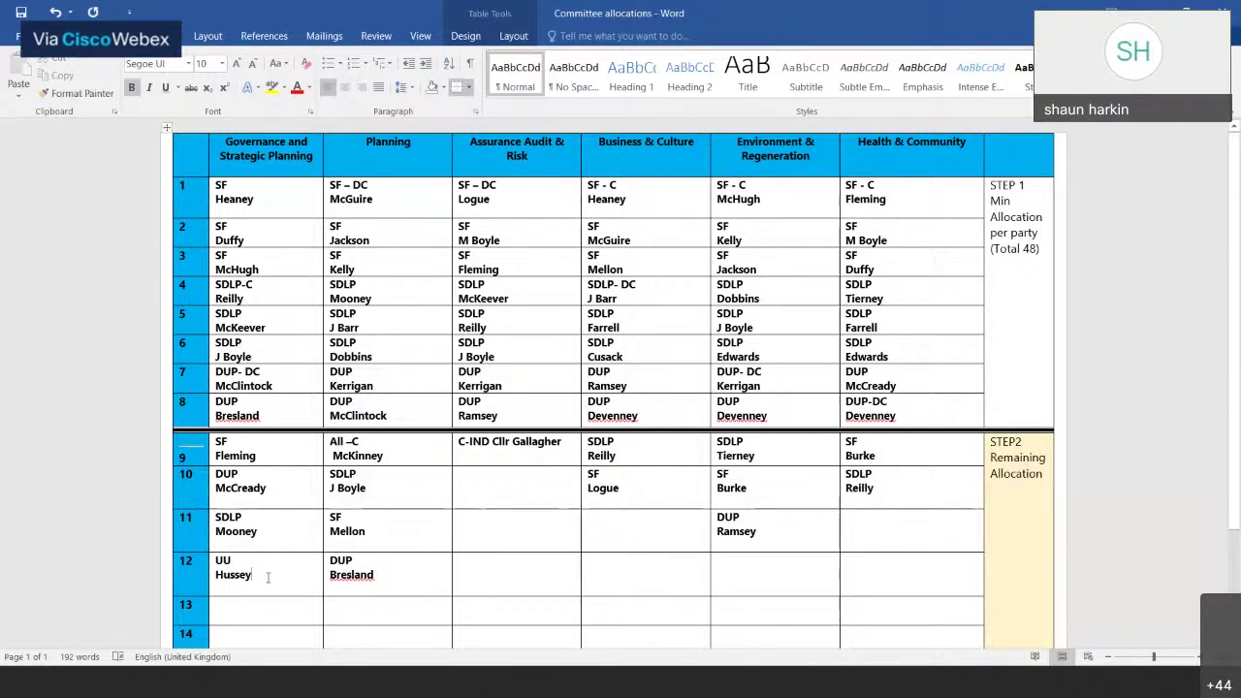
key(Delete)
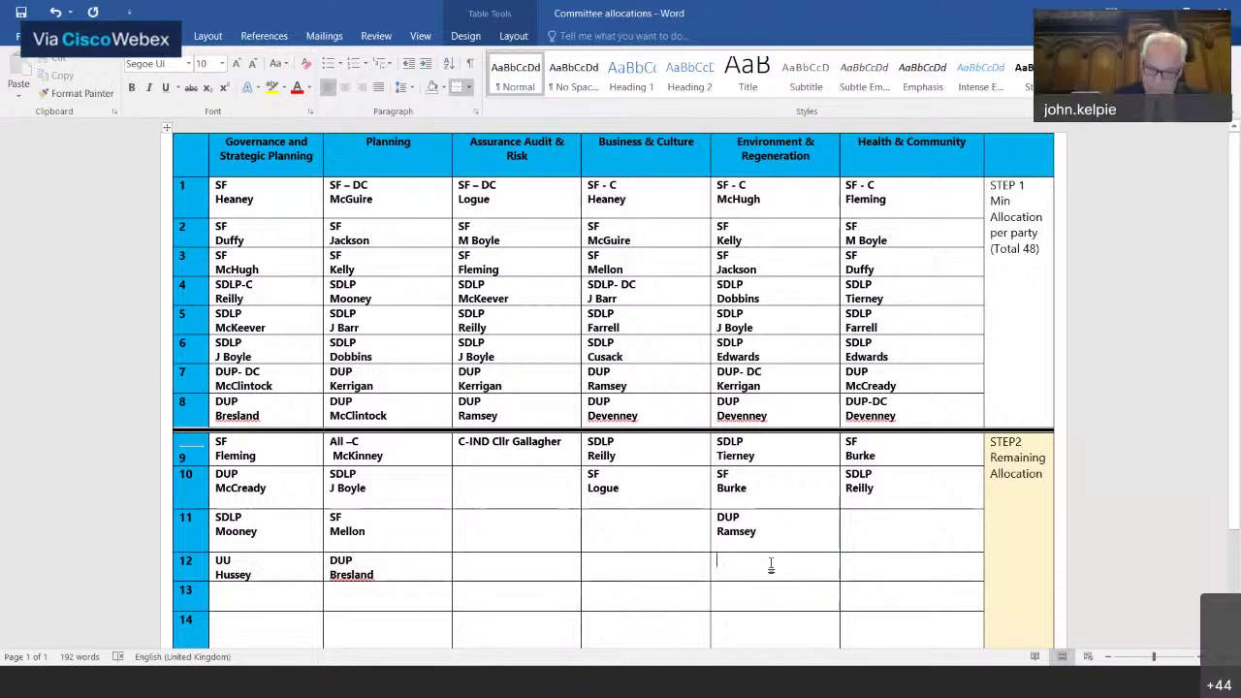
Step: Enter PBP with the councillor's surname beneath it in row 12 of the Environment & Regeneration column, in bold
click(786, 562)
text(PBP)
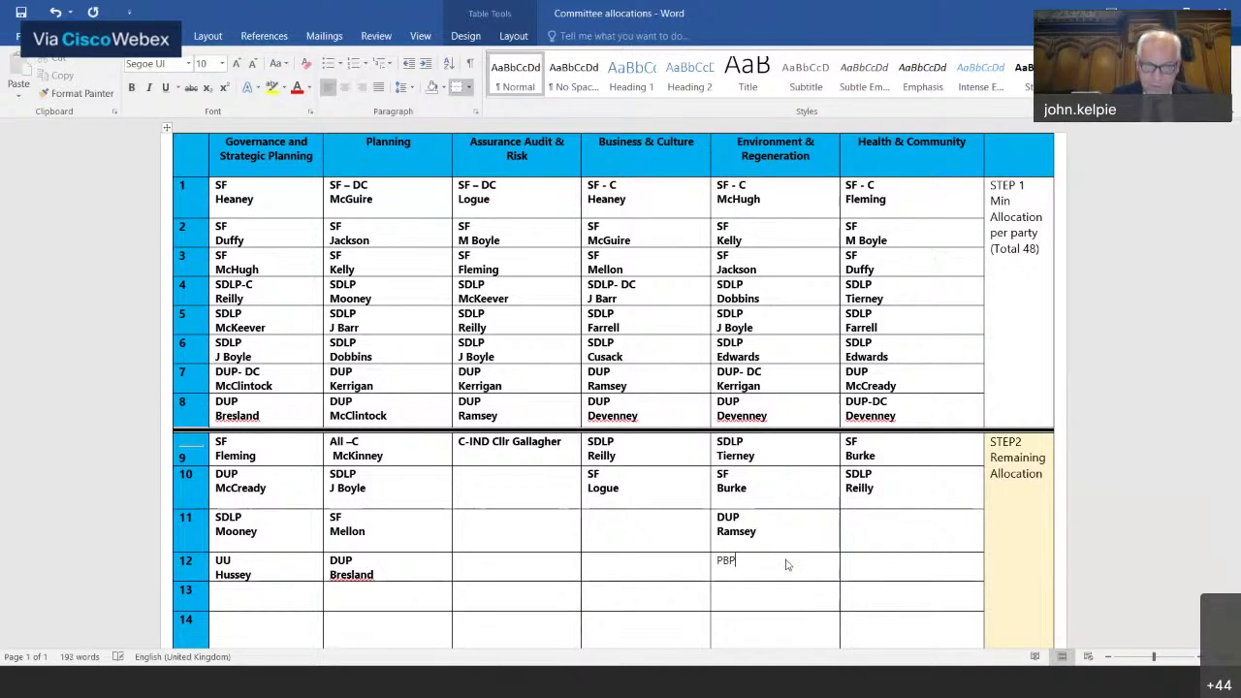
key(Return)
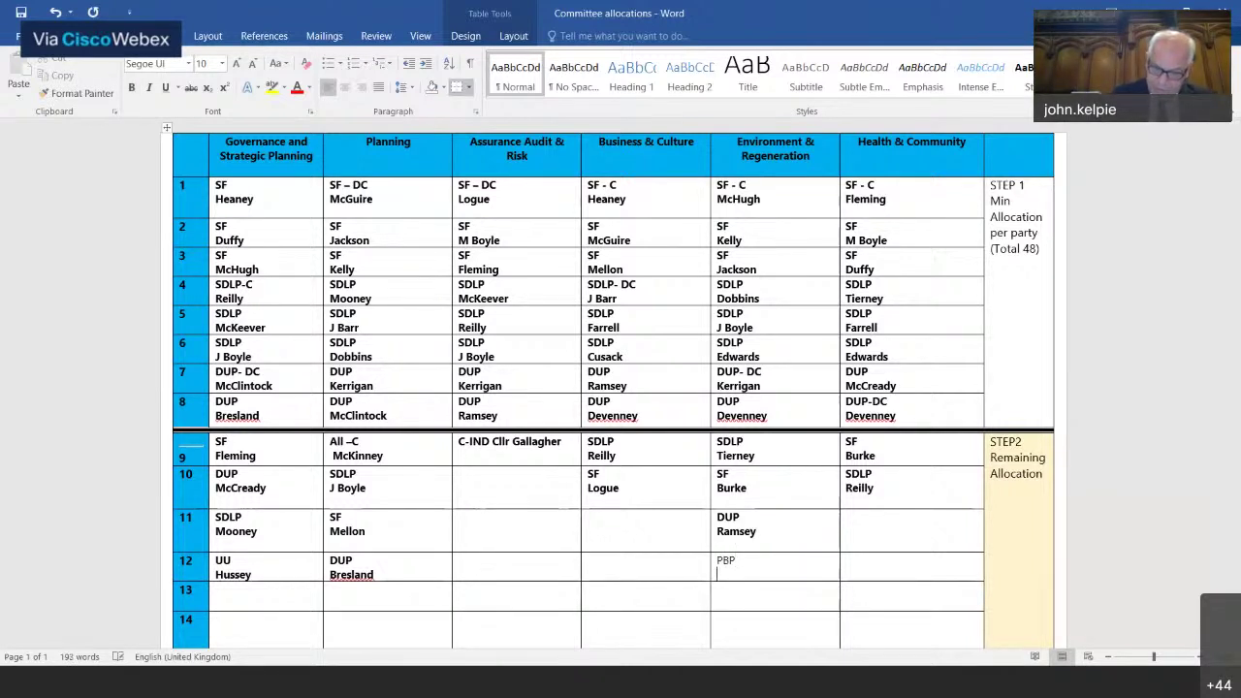
text(O'Neill)
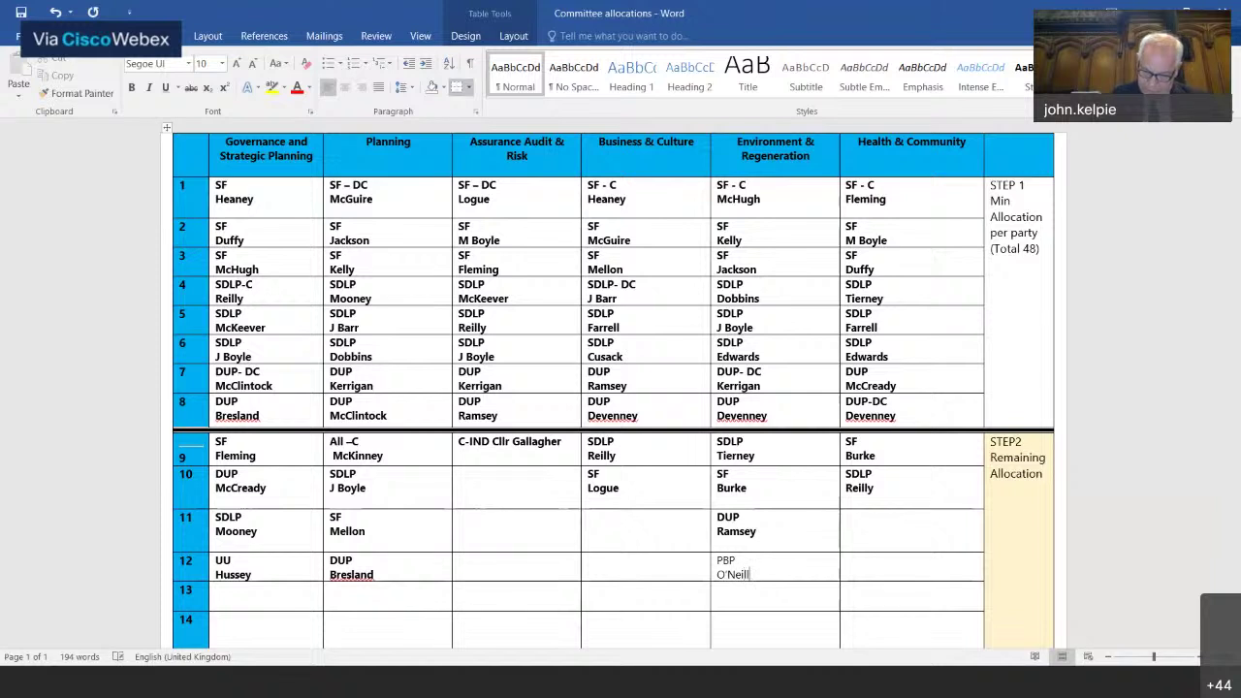
drag(735, 579, 716, 560)
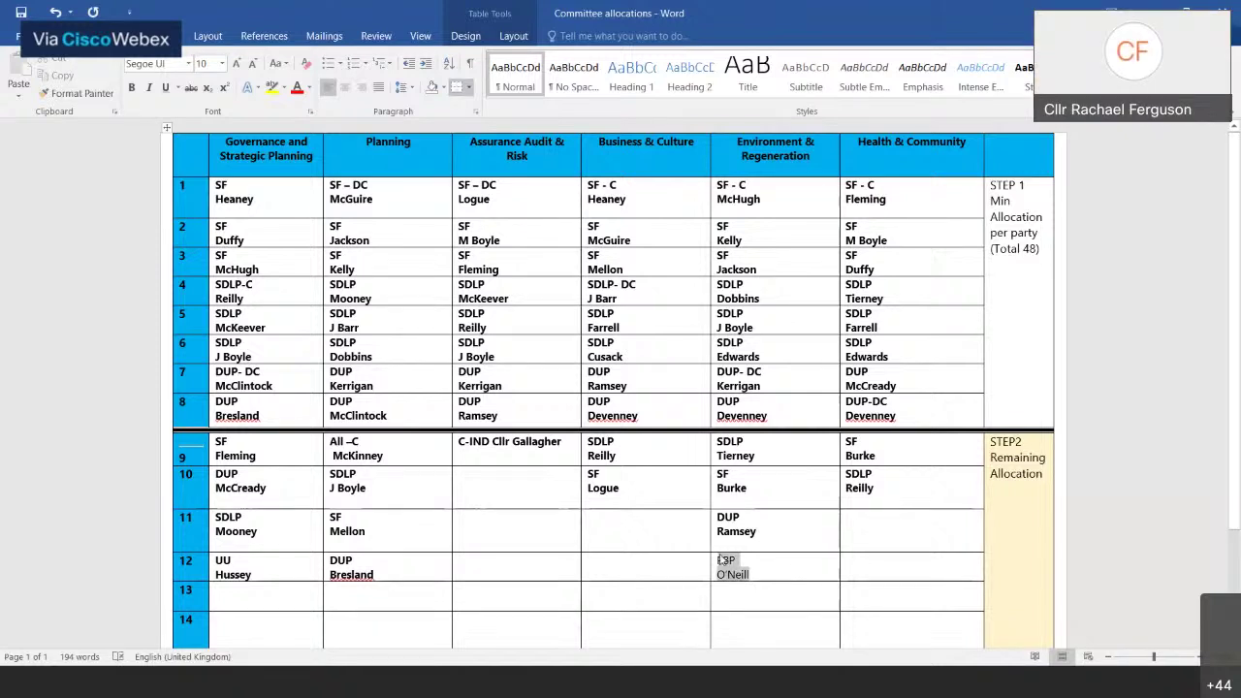
click(132, 90)
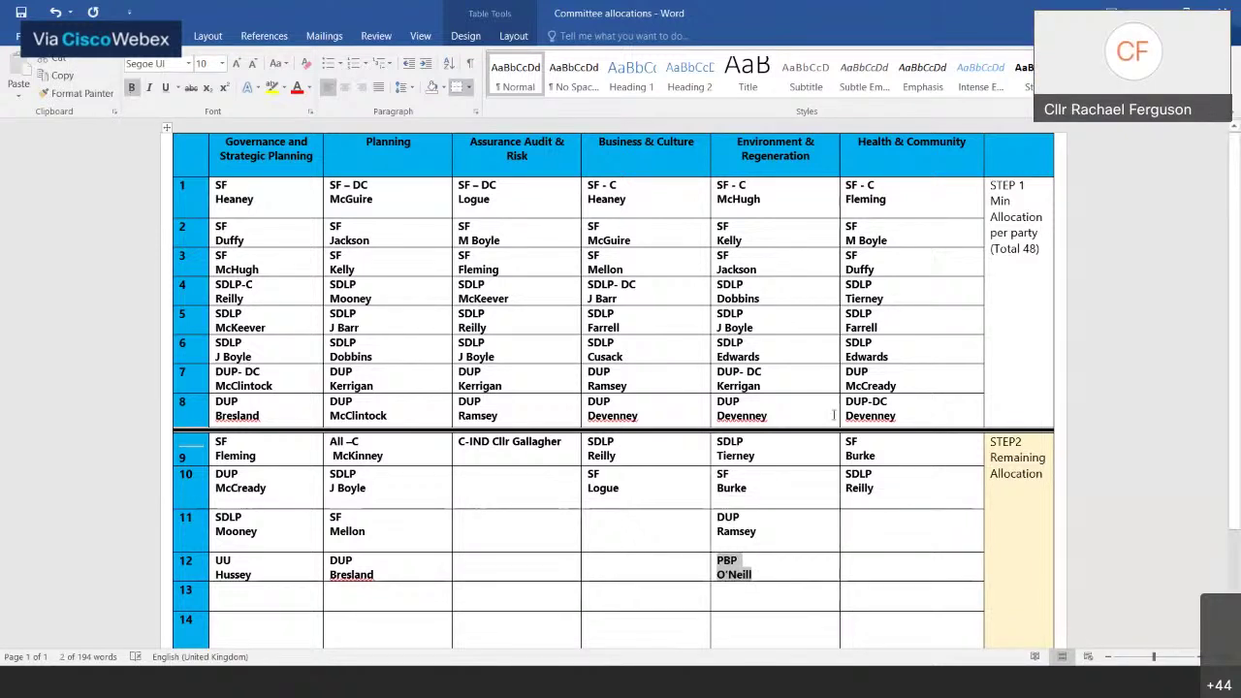
Step: Enter All with the councillor's surname beneath it in row 11 of the Health & Community column, in bold
click(857, 524)
text(Al)
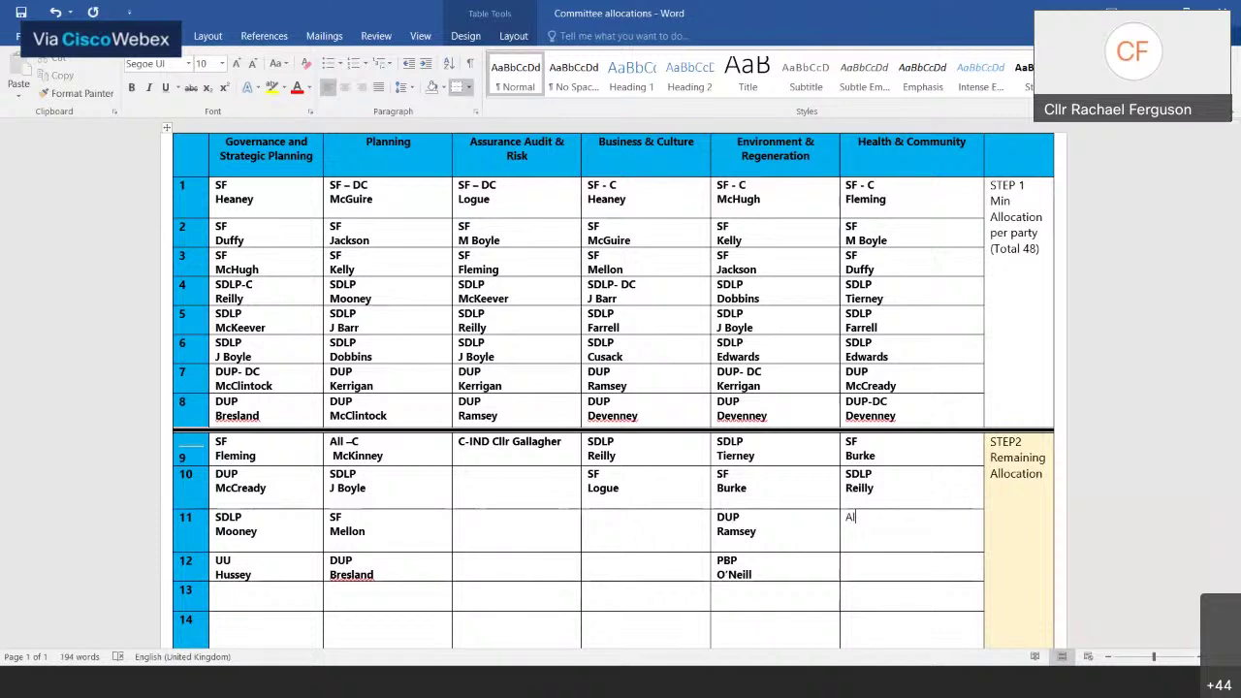
text(l)
key(Return)
text(Ferguson)
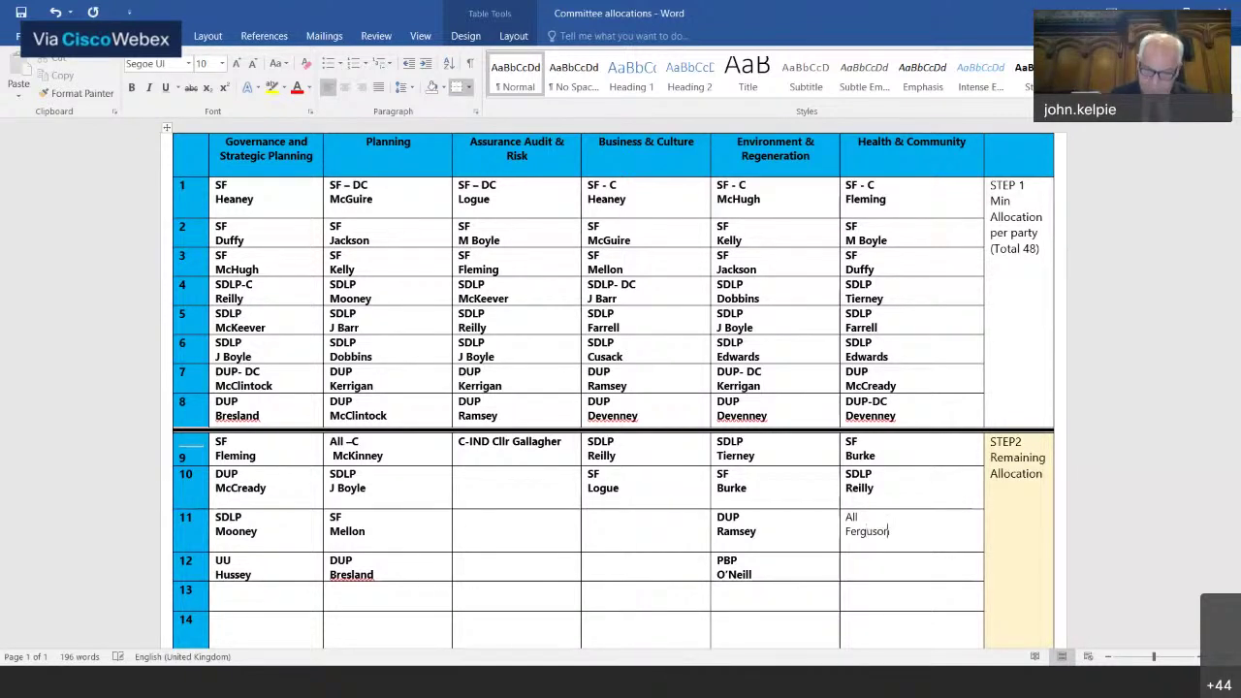
drag(933, 534, 850, 520)
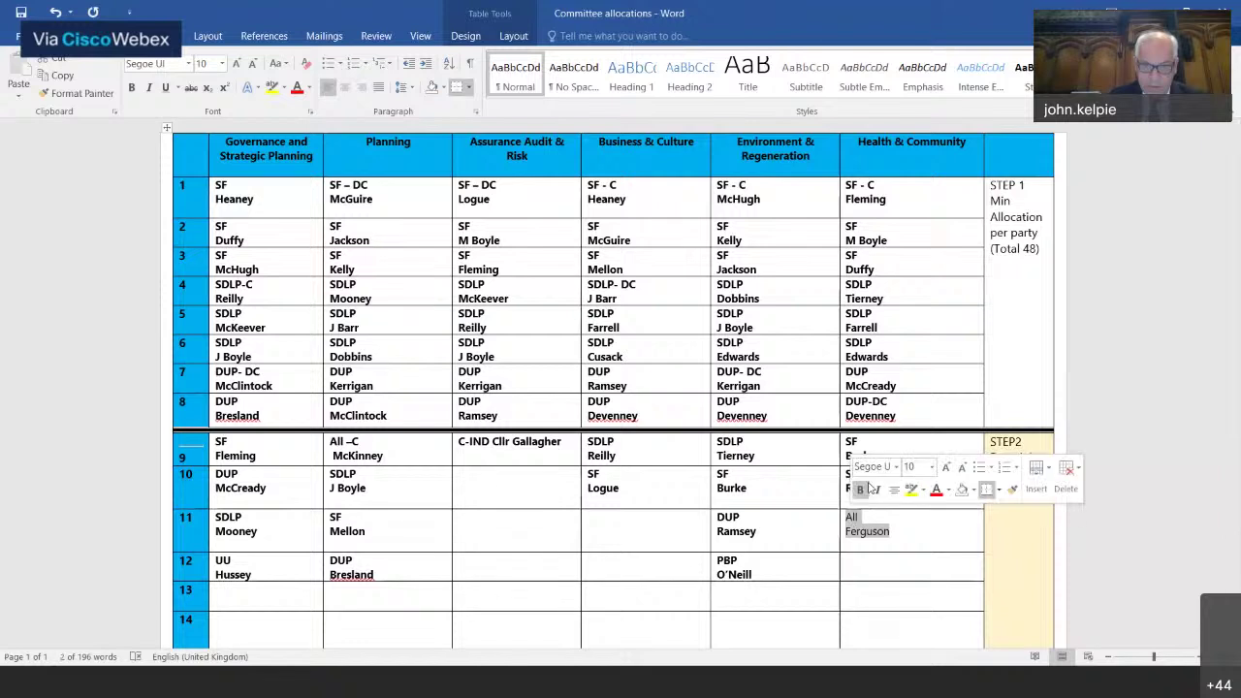
click(863, 490)
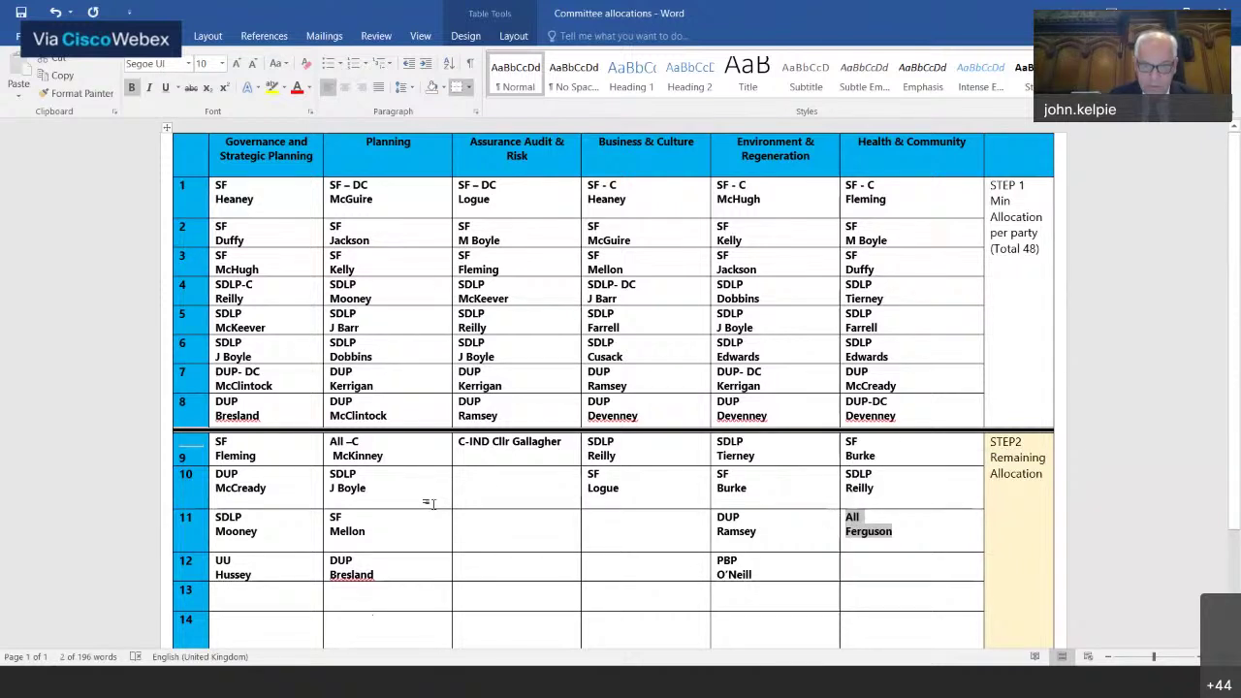
Step: Enter UU with the councillor's surname beneath it in row 13 of the Environment & Regeneration column, in bold
click(510, 532)
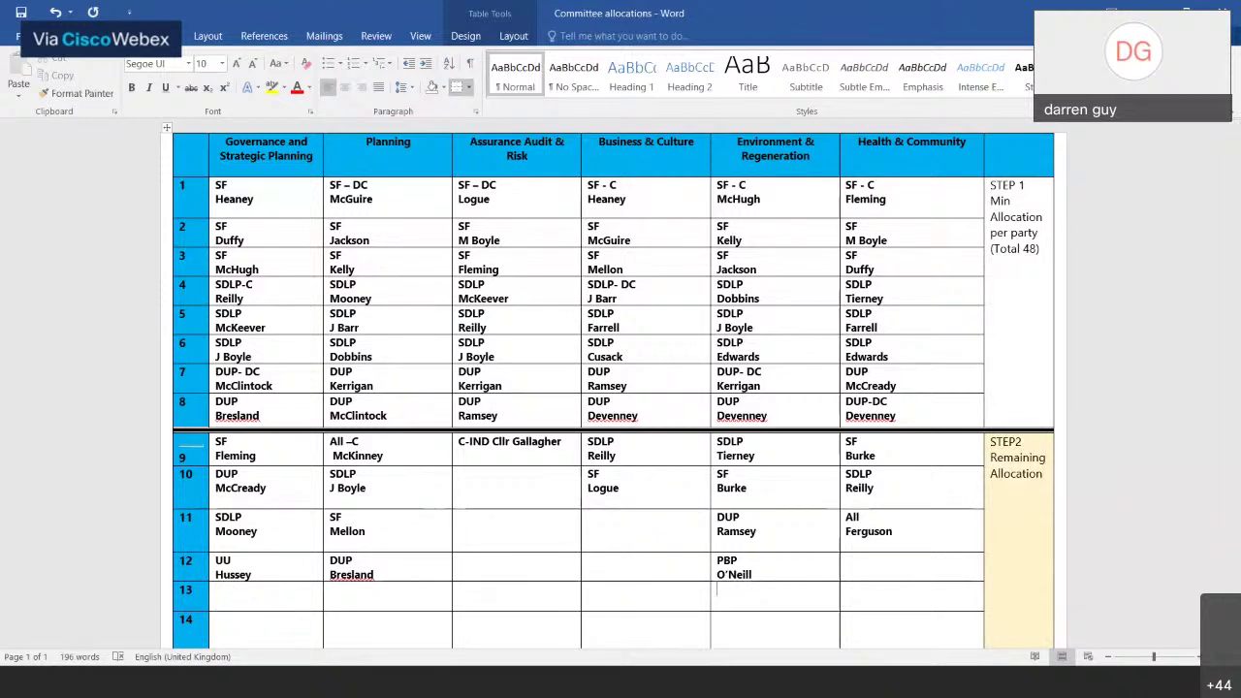
text(UU)
key(Return)
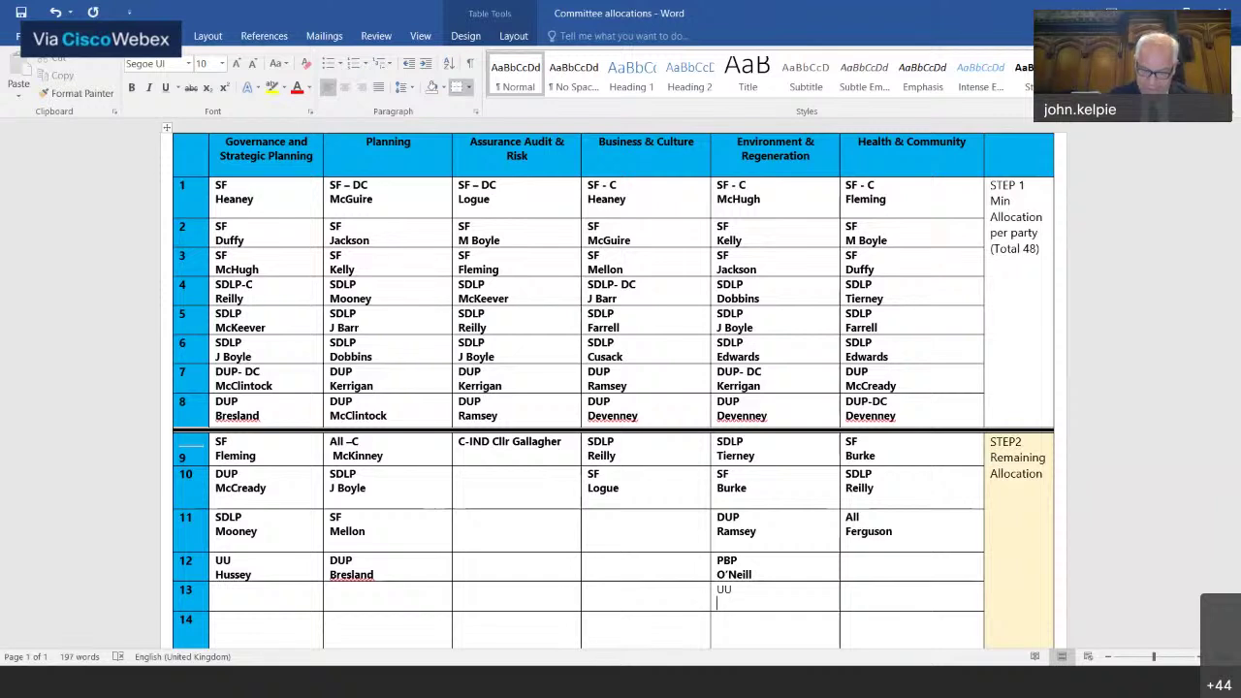
text(Hussey)
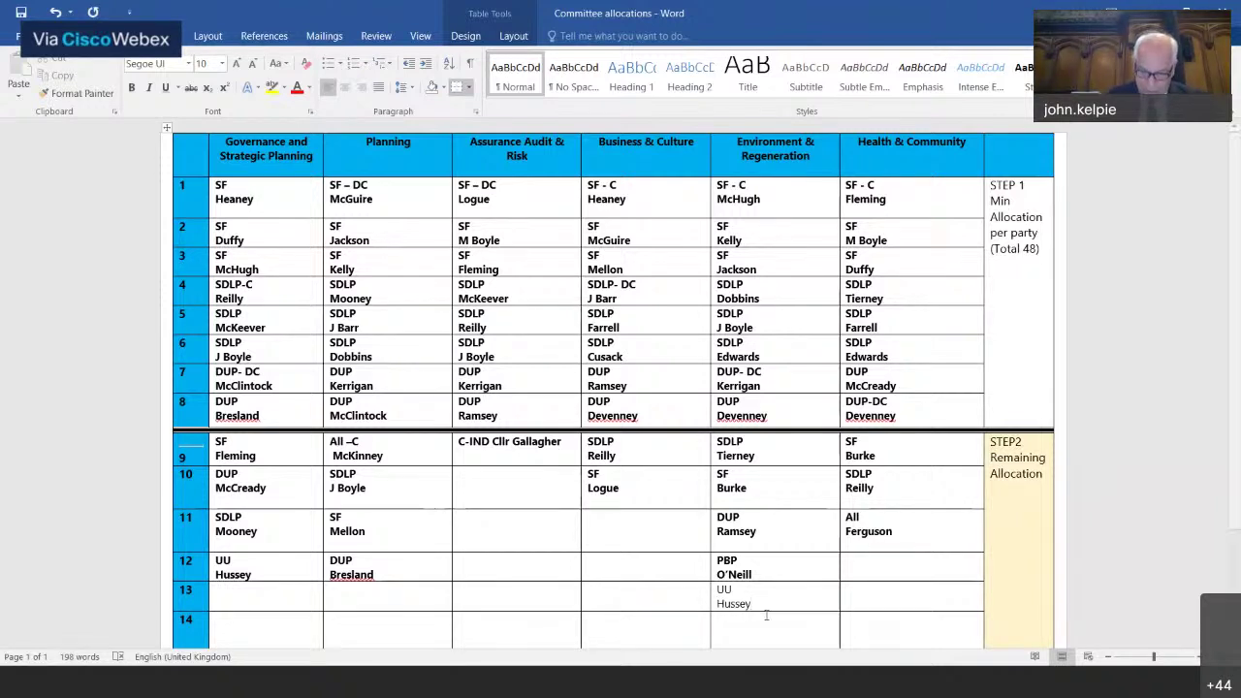
drag(761, 603, 758, 612)
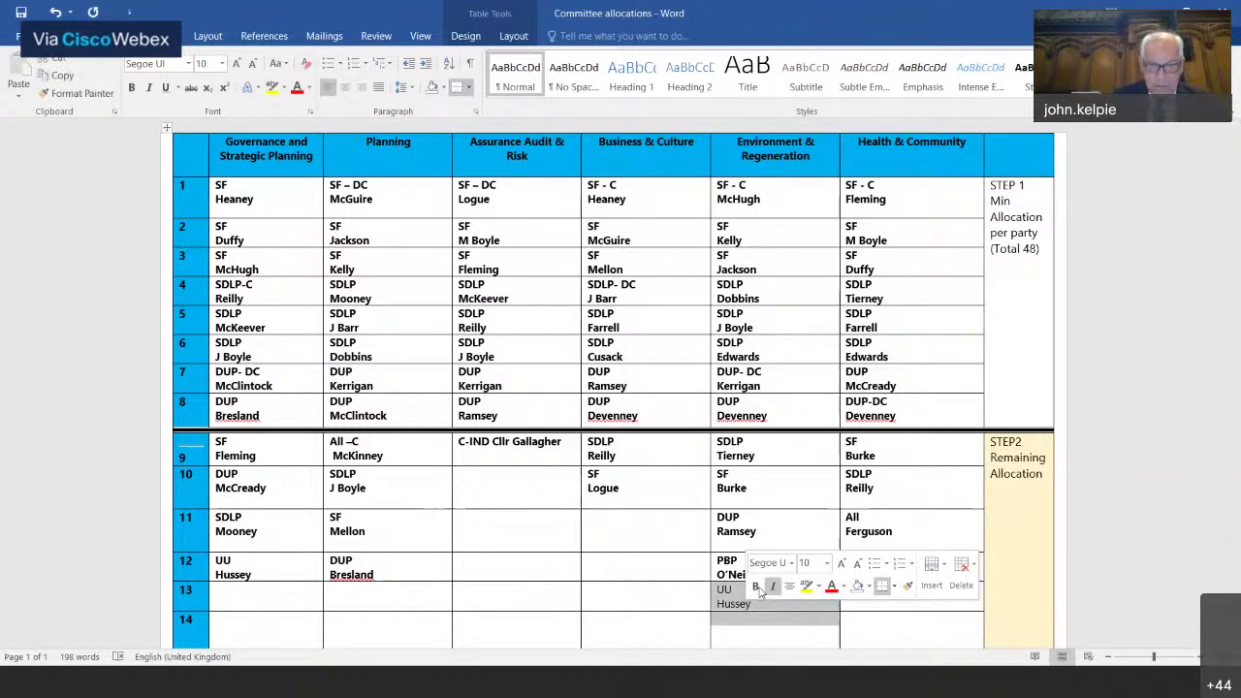
click(755, 620)
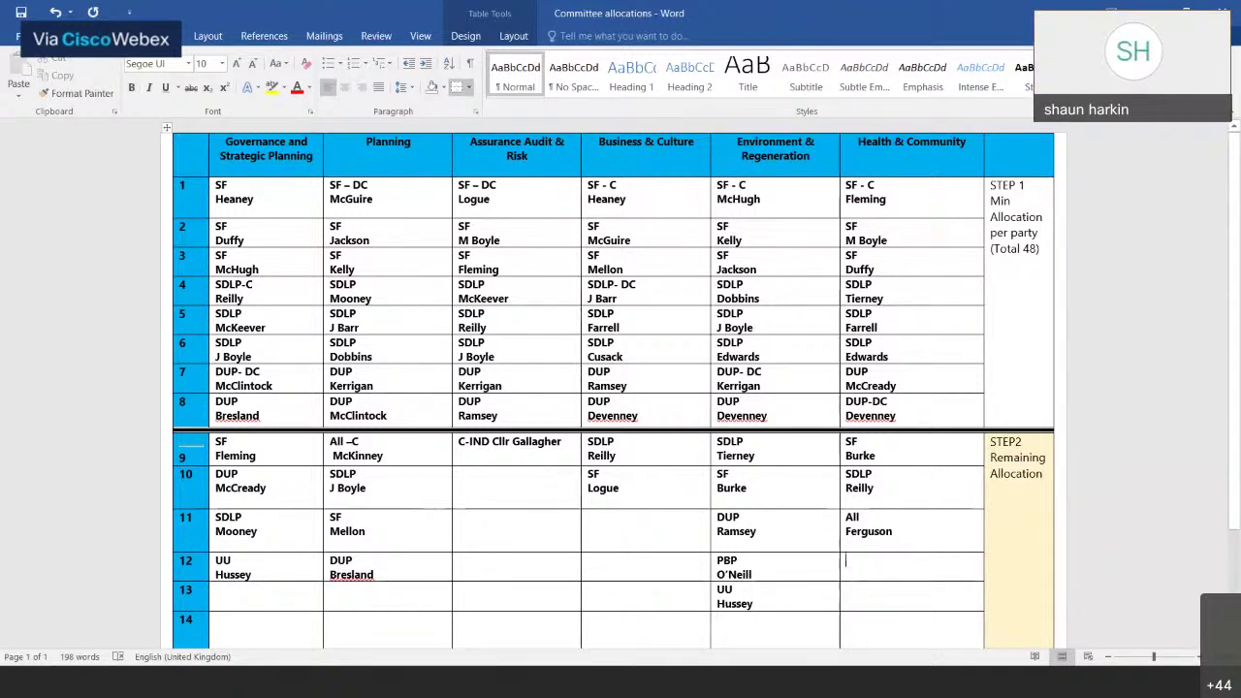
Step: Enter PBP with the councillor's surname beneath it in row 12 of the Health & Community column, in bold
click(847, 560)
text(PBP )
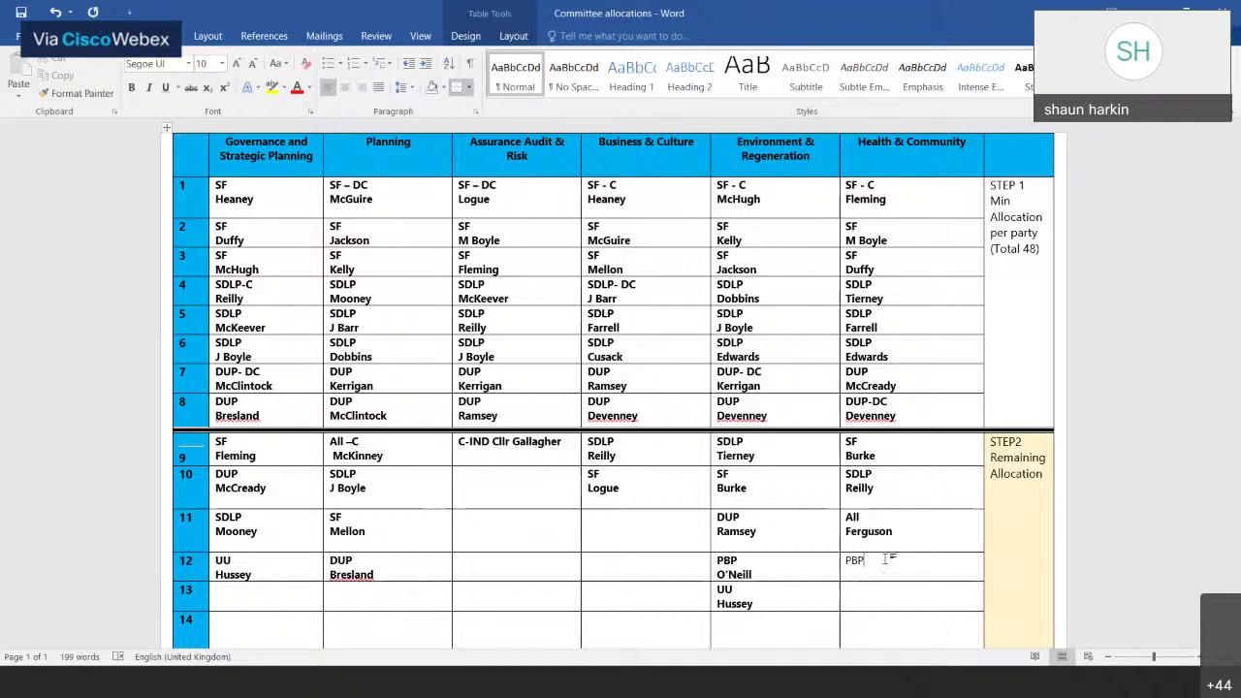
text(Harkin)
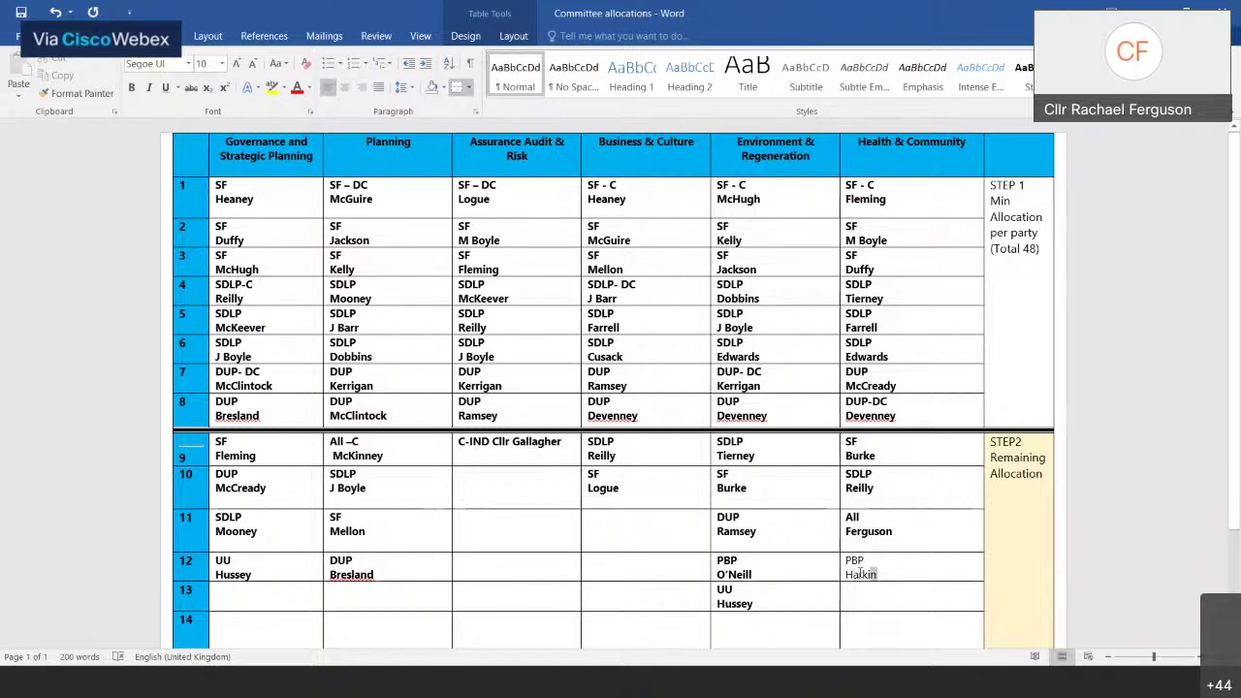
click(843, 567)
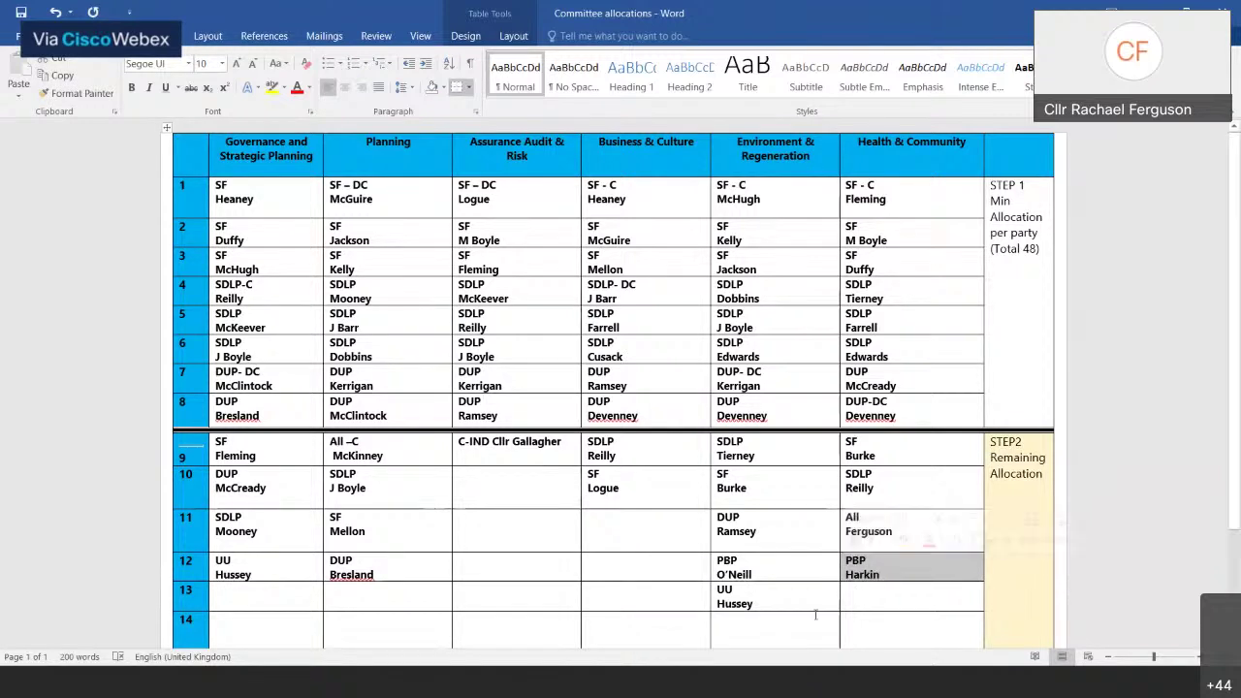
Step: Enter All with the councillor's surname beneath it in row 14 of the Environment & Regeneration column
click(720, 622)
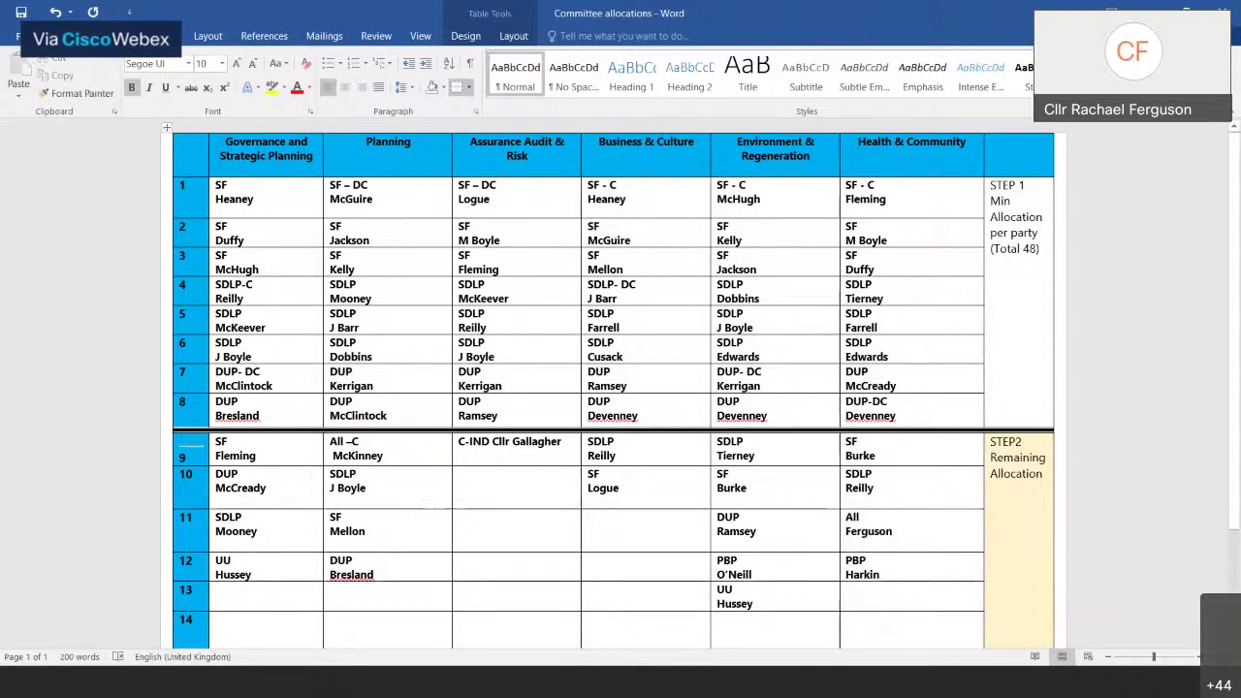
text(All )
text(Ferguson)
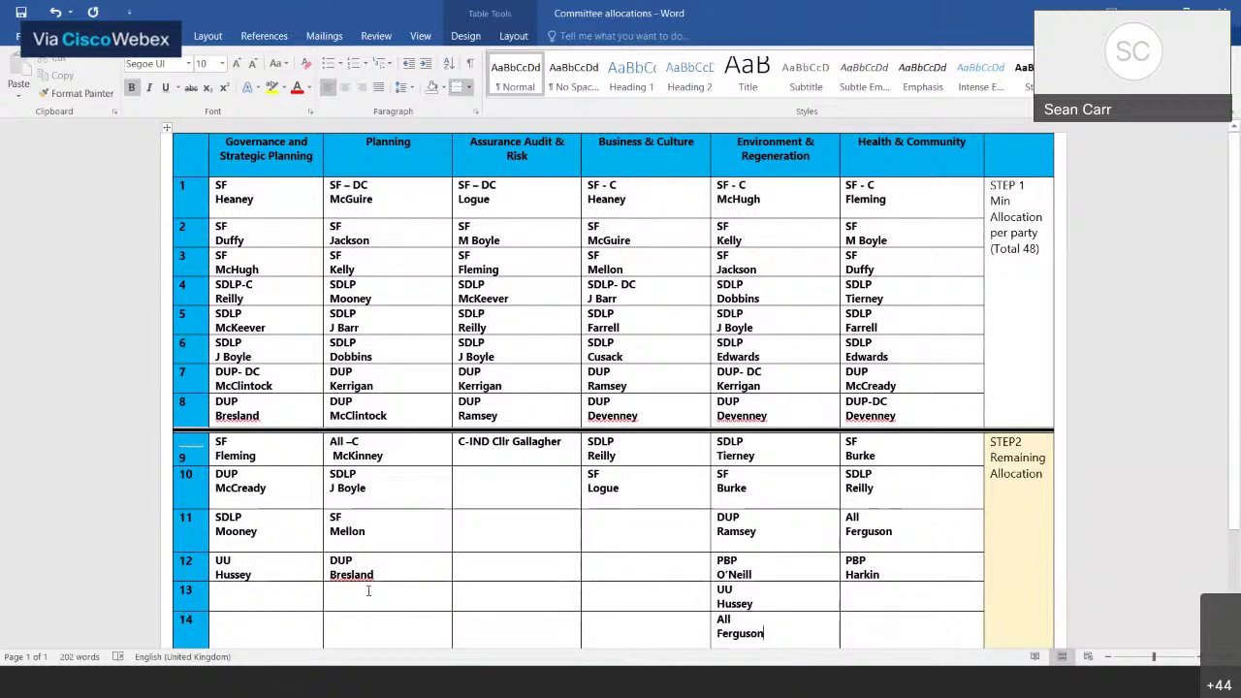
Step: Enter IND with the councillor's surname beneath it in row 13 of the Governance and Strategic Planning column, in bold
click(272, 590)
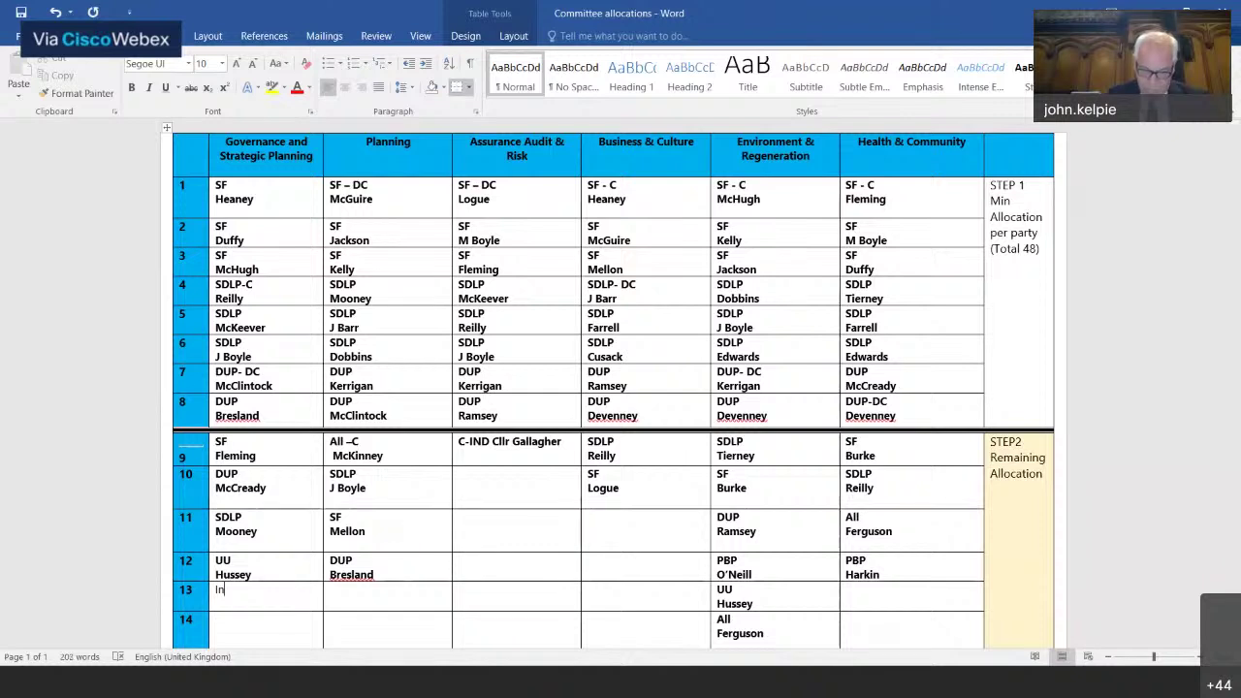
text(IND)
key(Return)
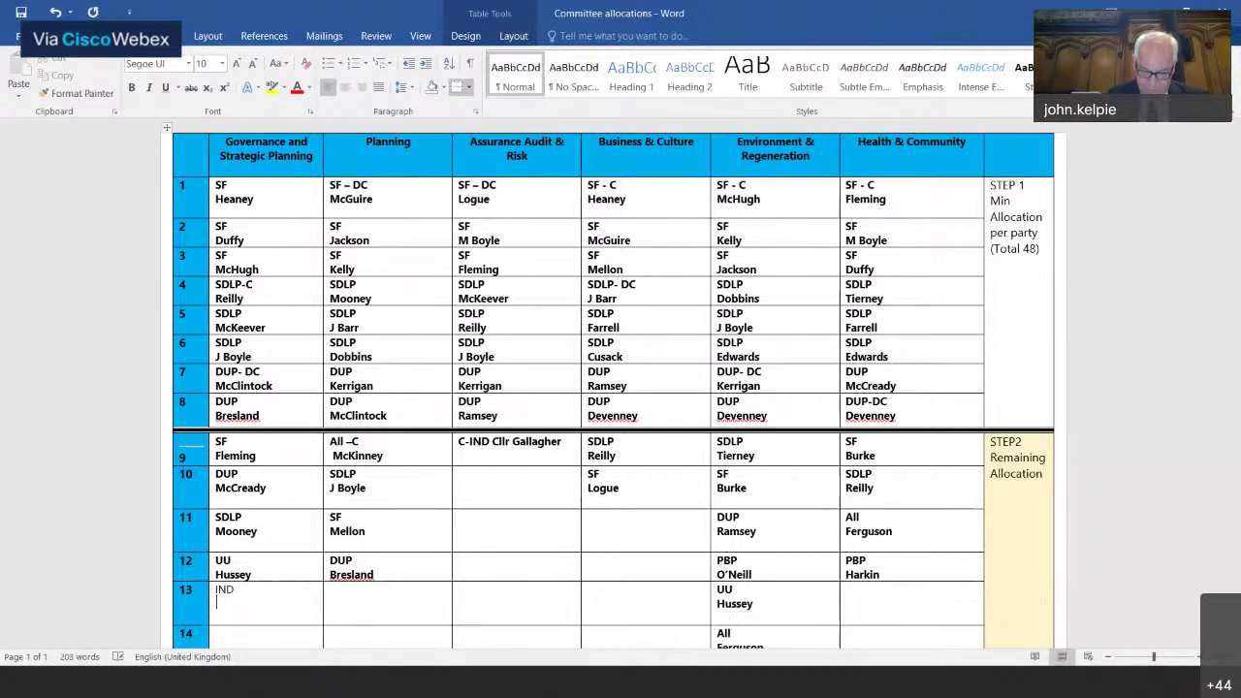
text(Donnelly)
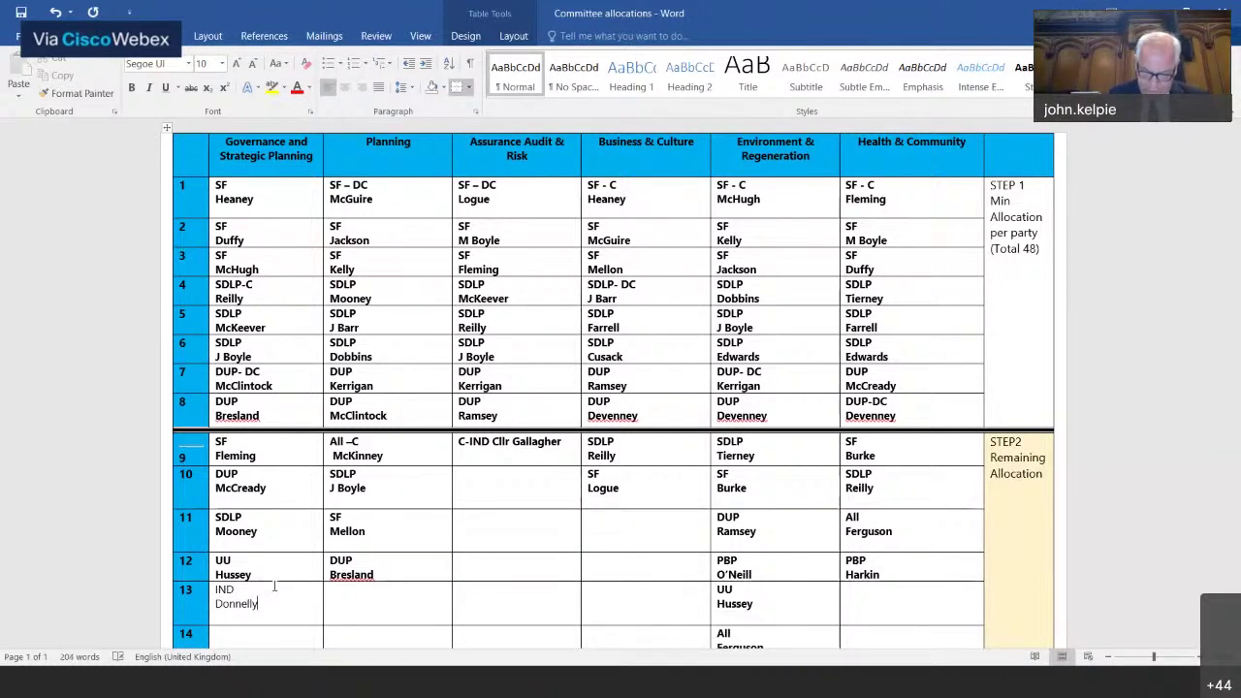
key(Delete)
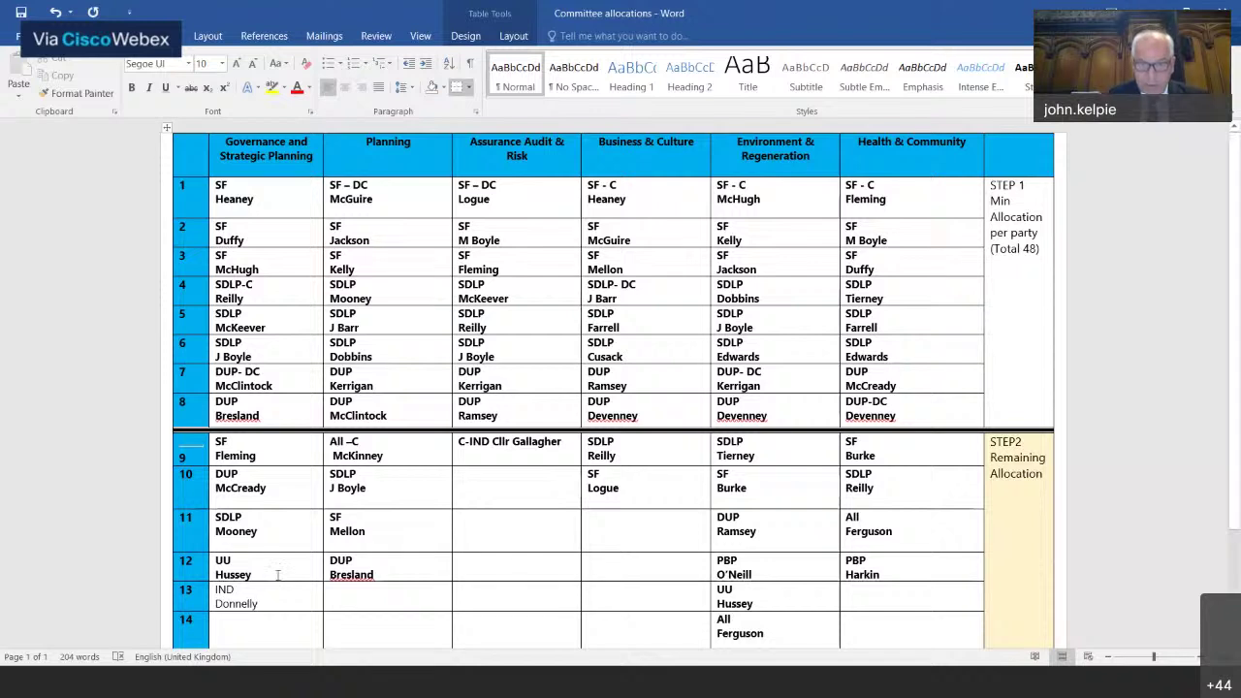
drag(248, 605, 215, 589)
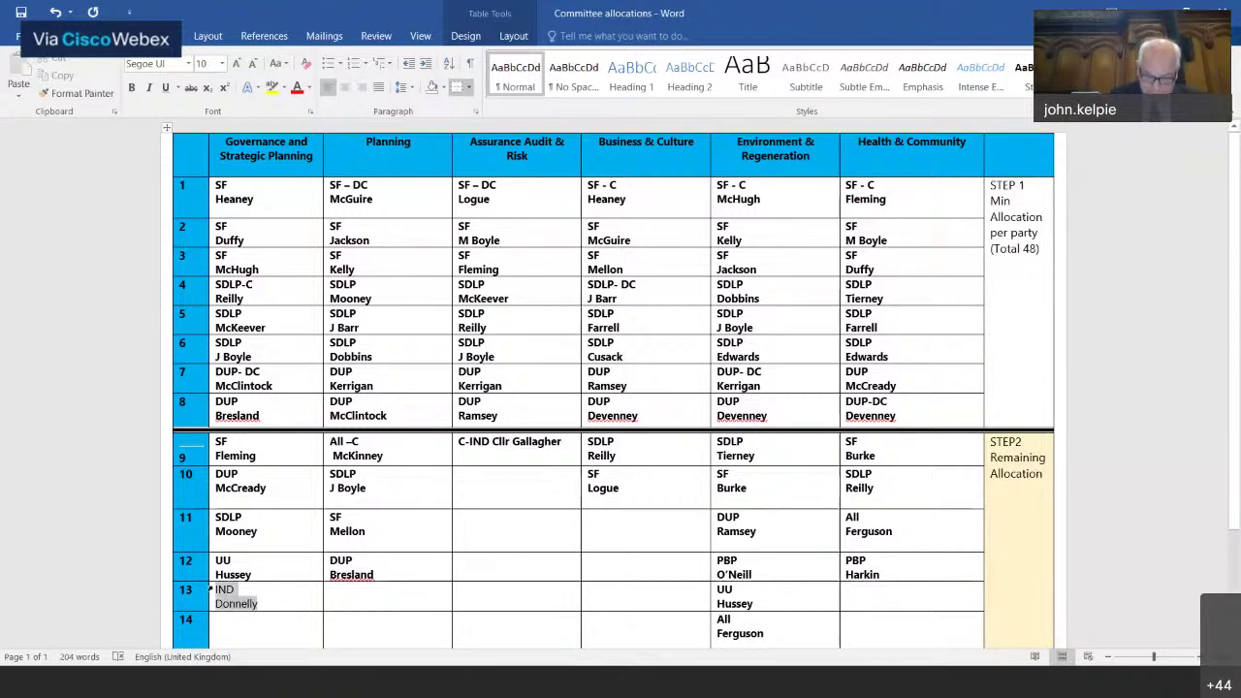
click(222, 560)
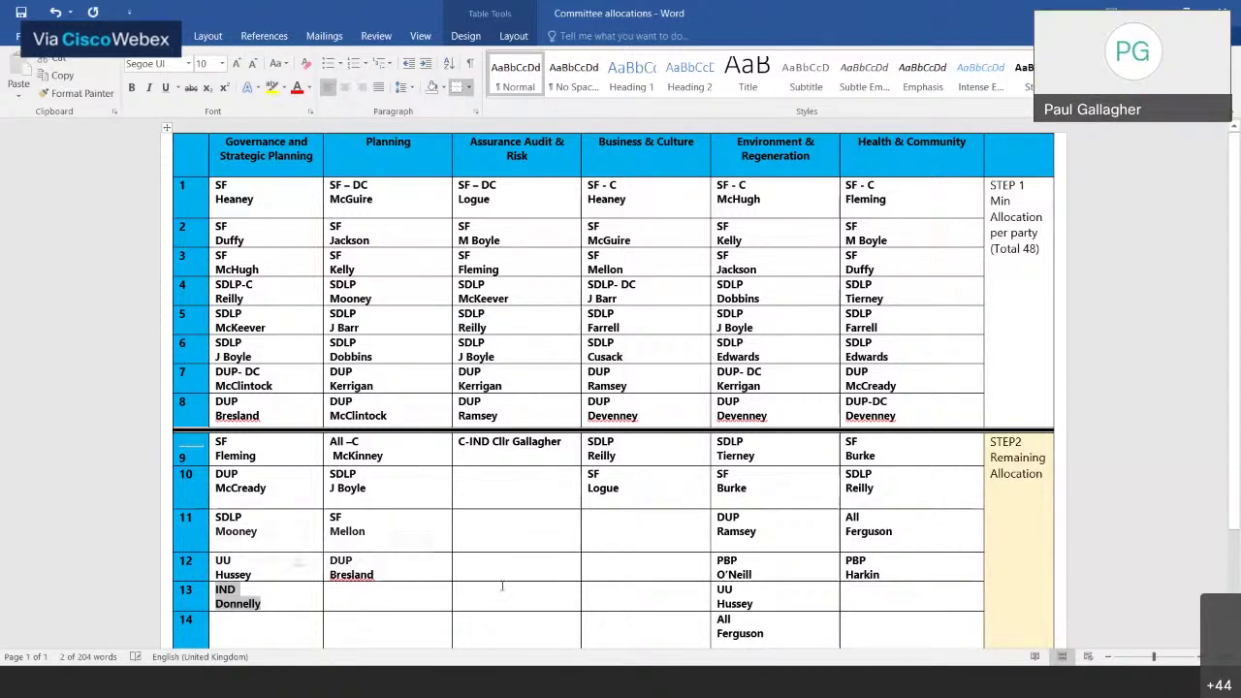
Step: Enter IND with the councillor's surname beneath it in row 13 of the Planning column, in bold
click(381, 590)
text(IN)
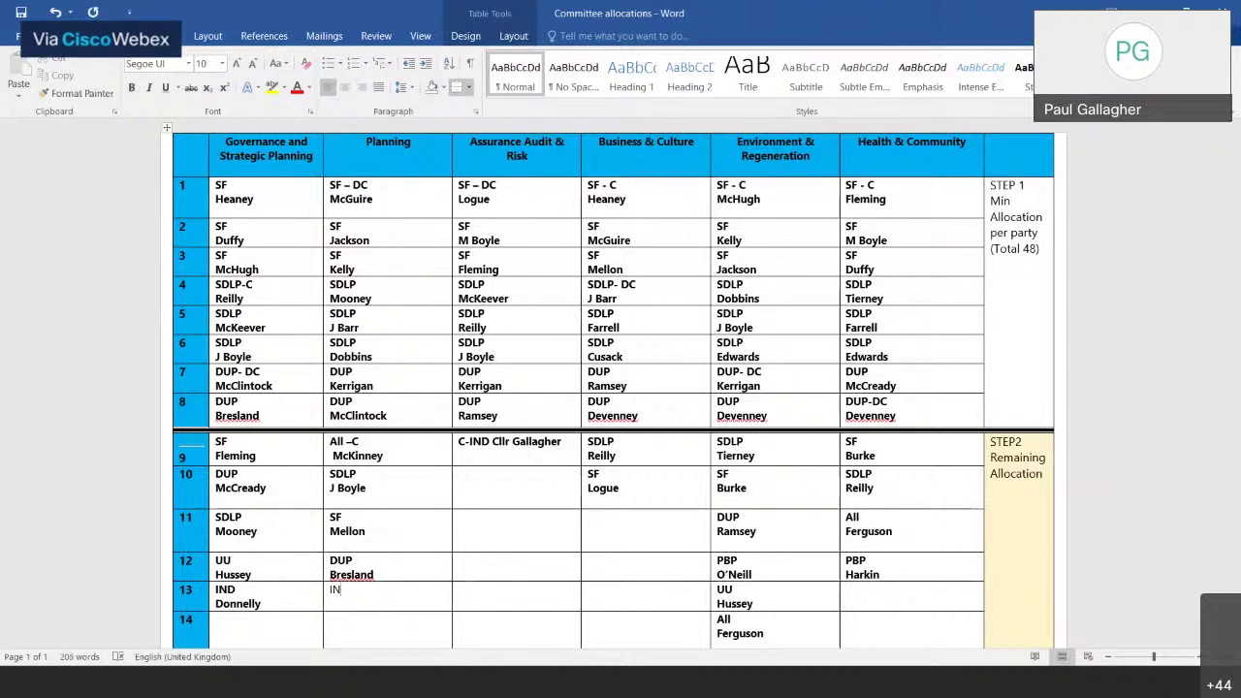
text(D)
key(Return)
text(Cal)
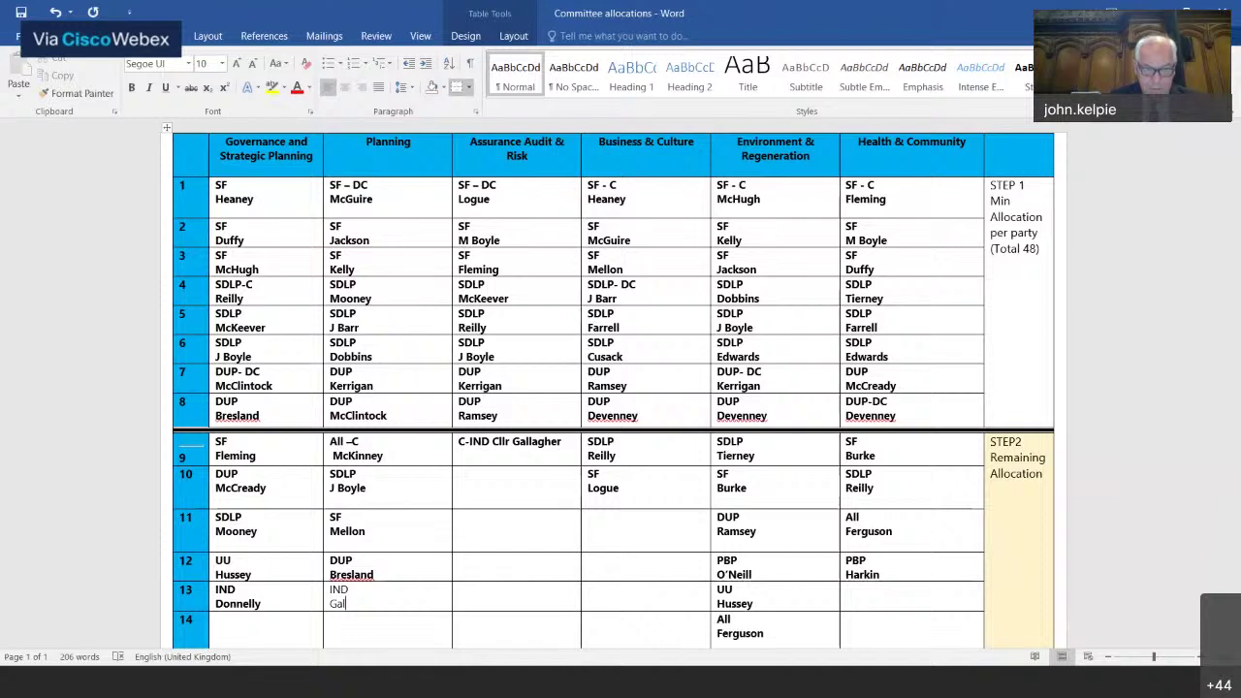
text(la)
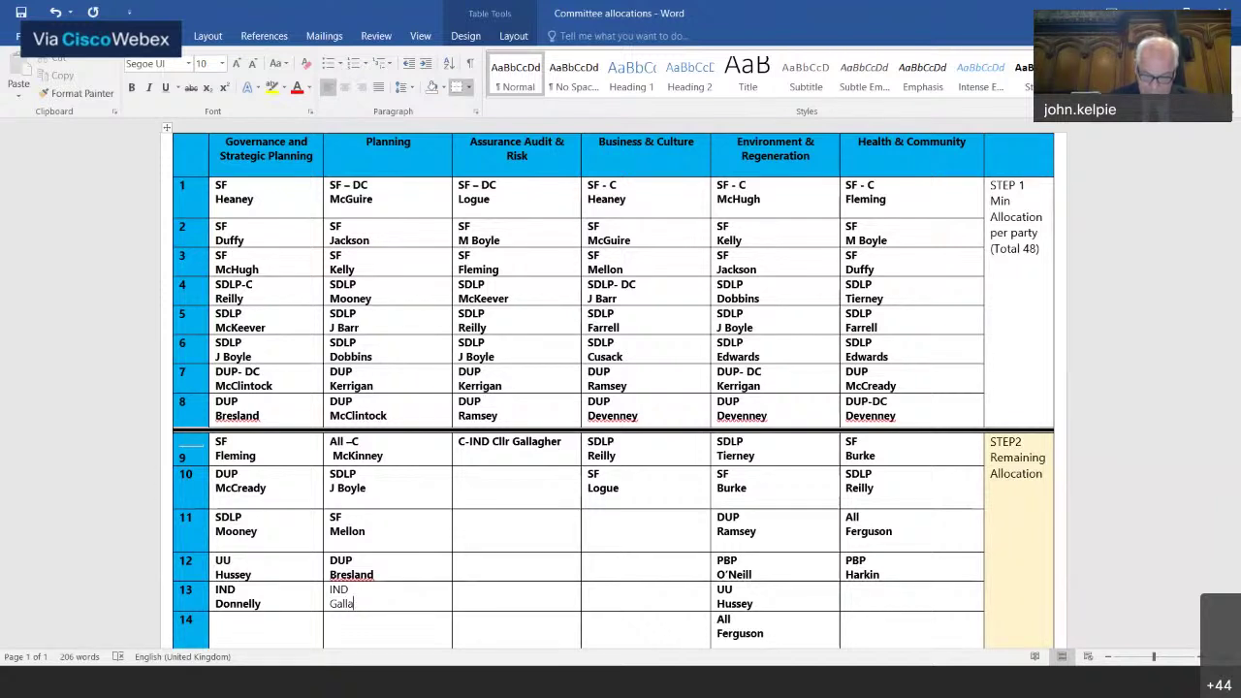
text(lagher)
click(351, 603)
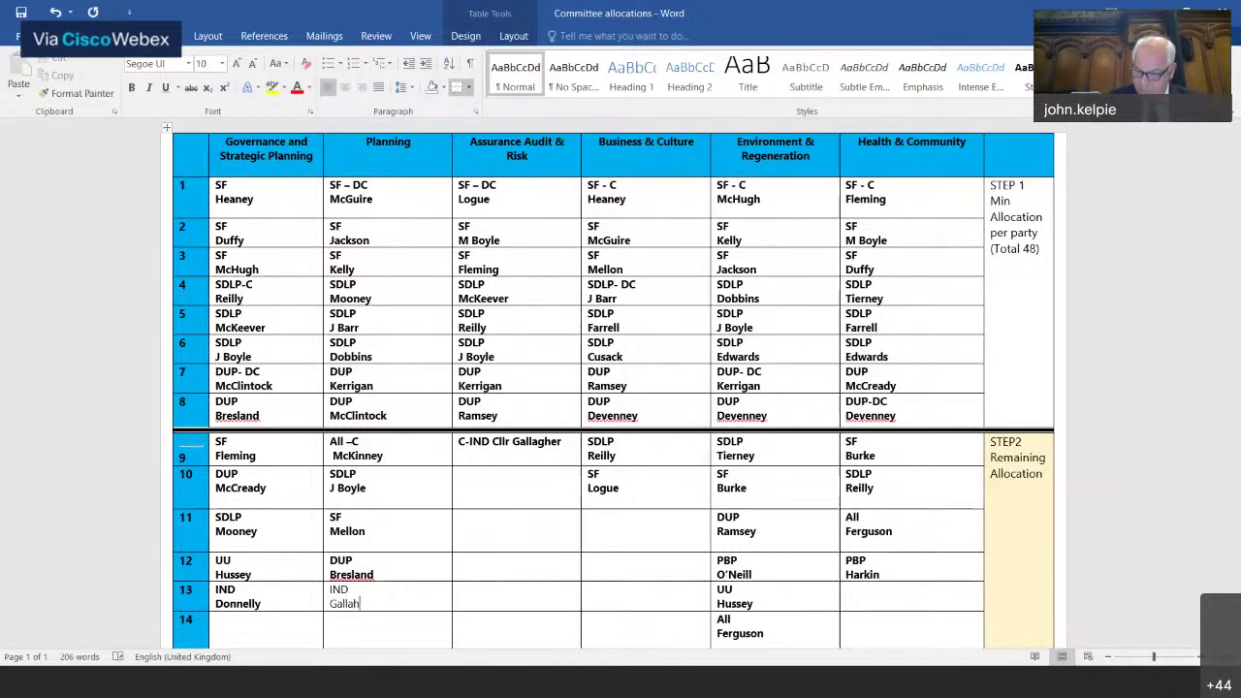
text(gher)
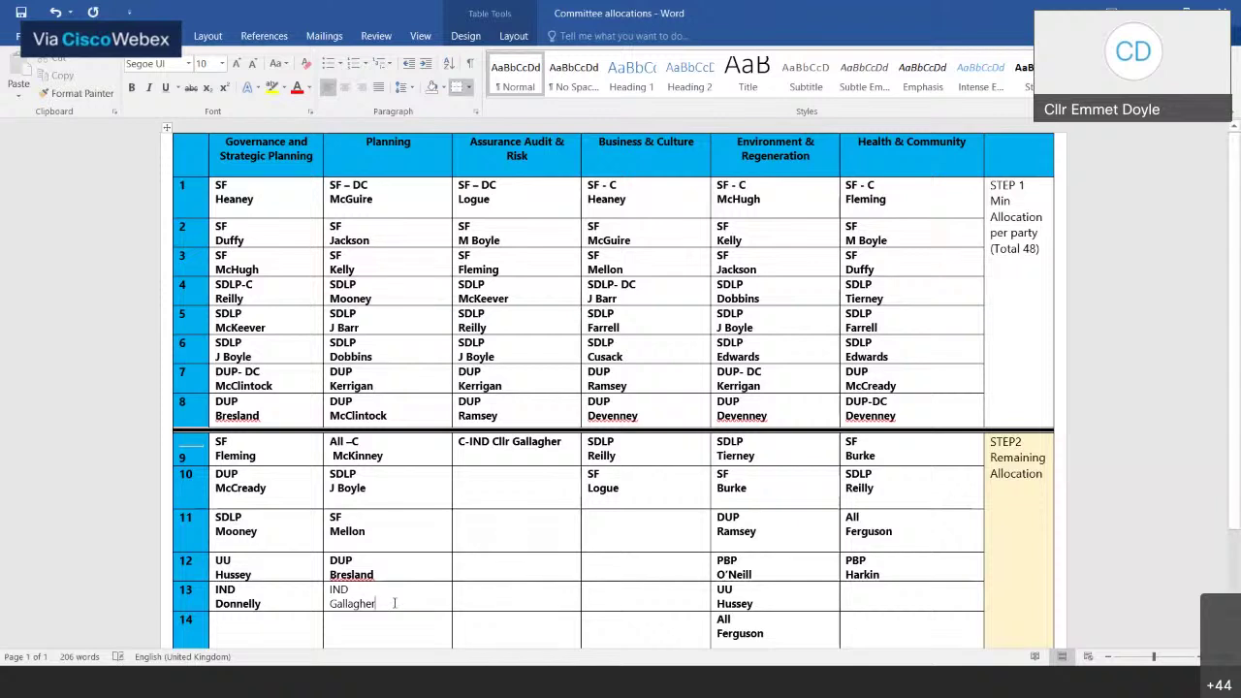
drag(378, 605, 330, 589)
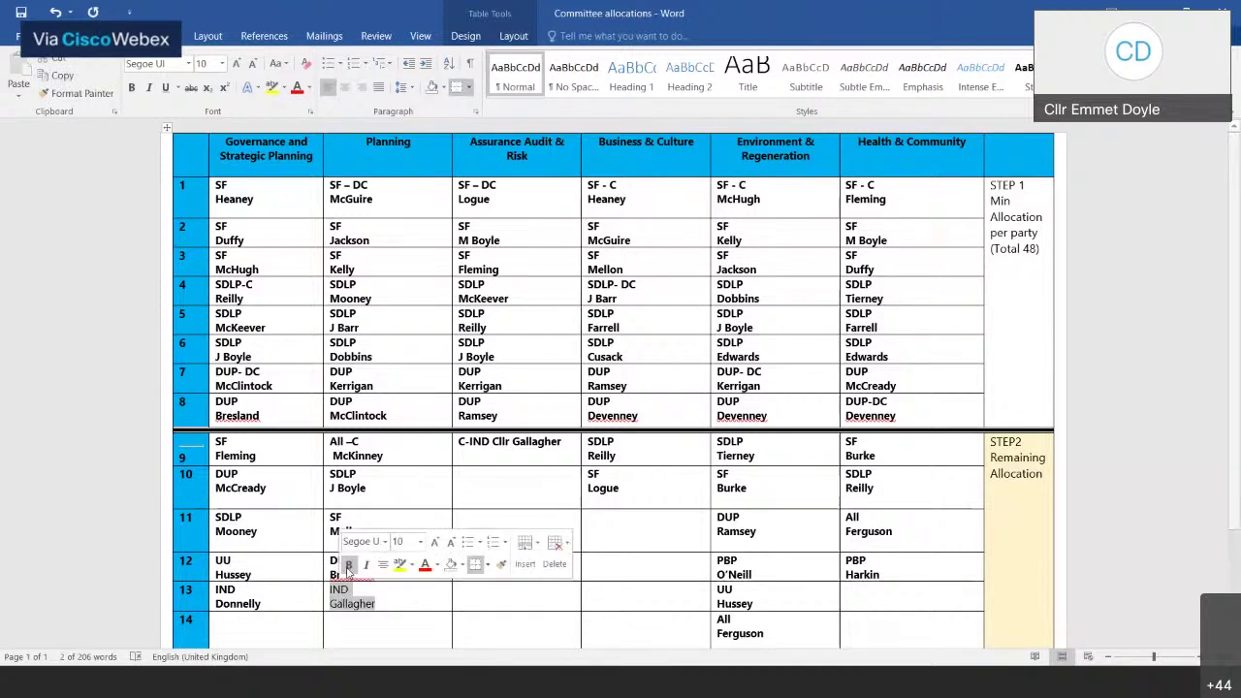
Step: Enter Aontu with the councillor's surname beneath it in row 14 of the Governance and Strategic Planning column, in bold
click(237, 643)
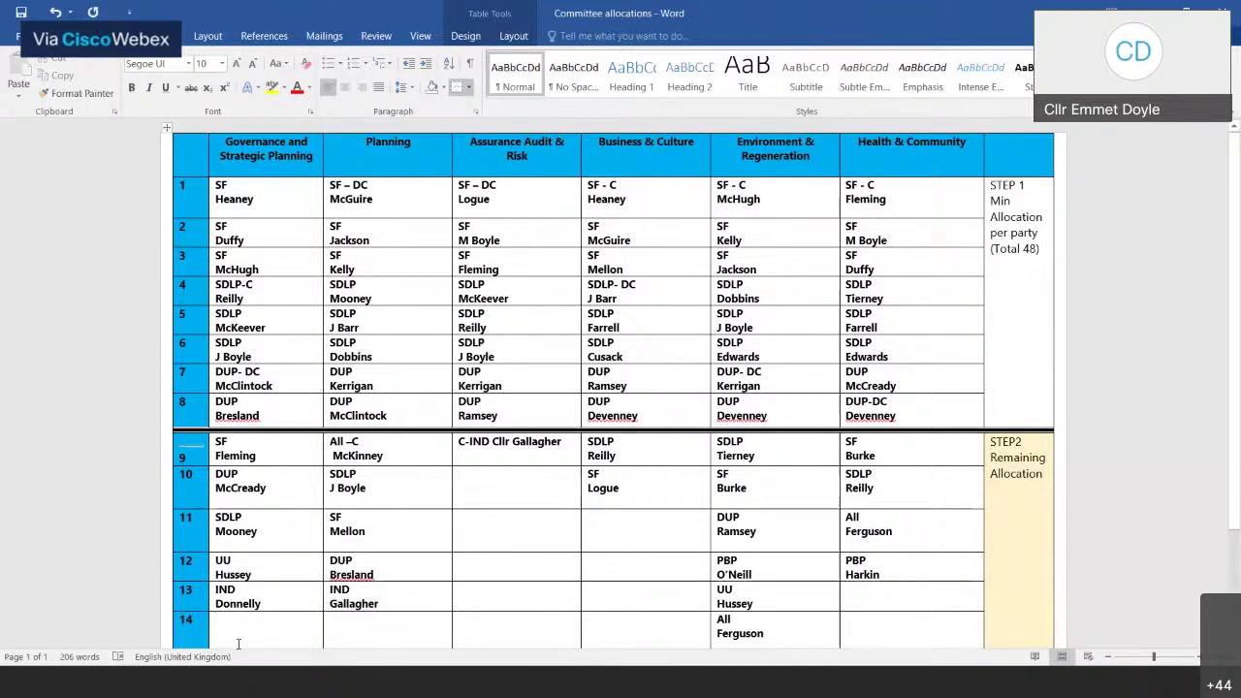
text(Ac)
text(ntu)
key(Return)
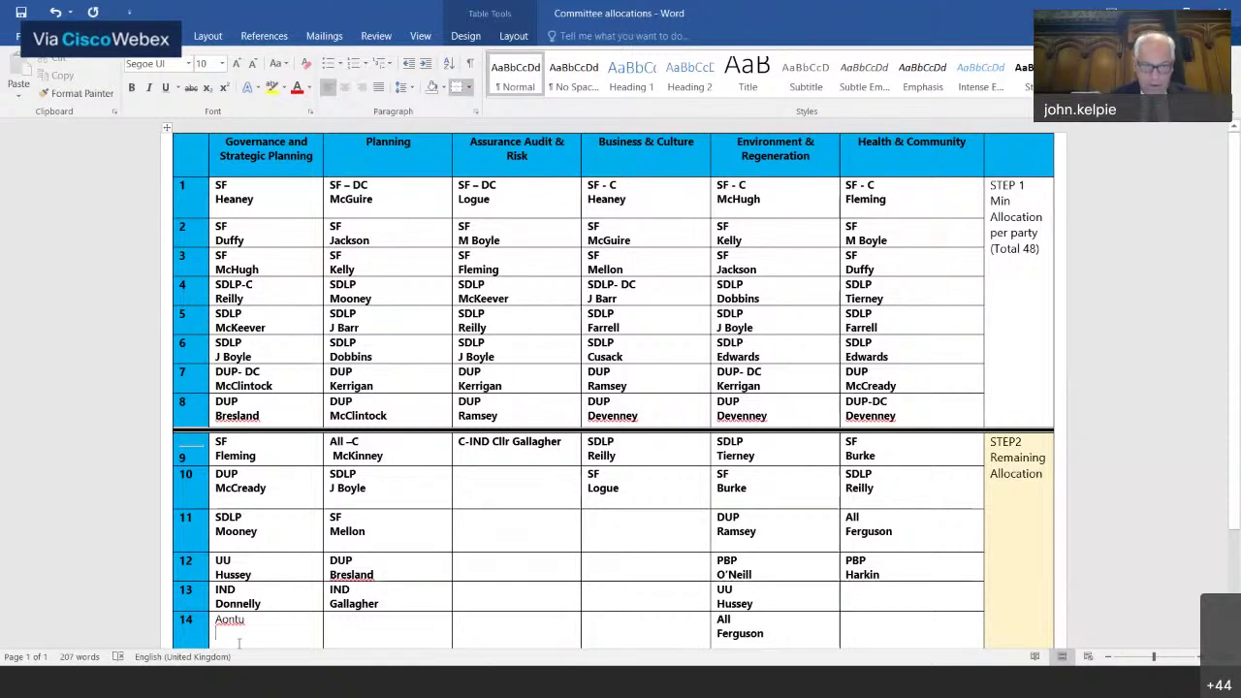
text(Doyle)
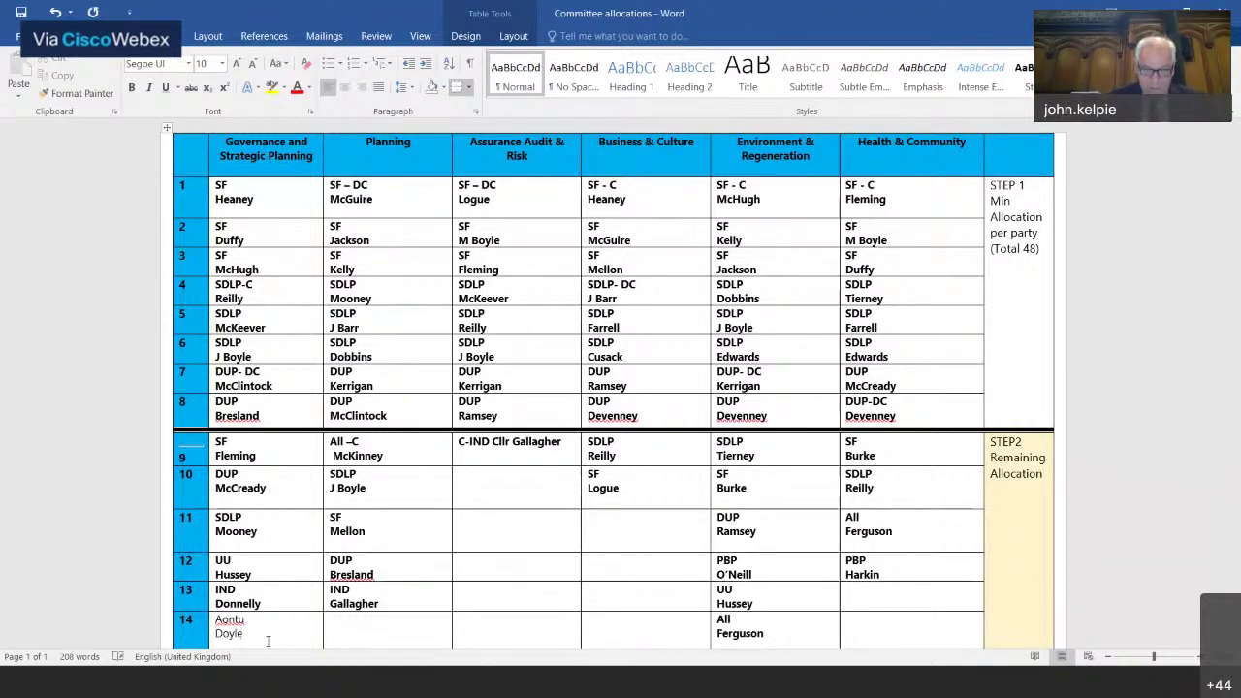
drag(267, 640, 215, 617)
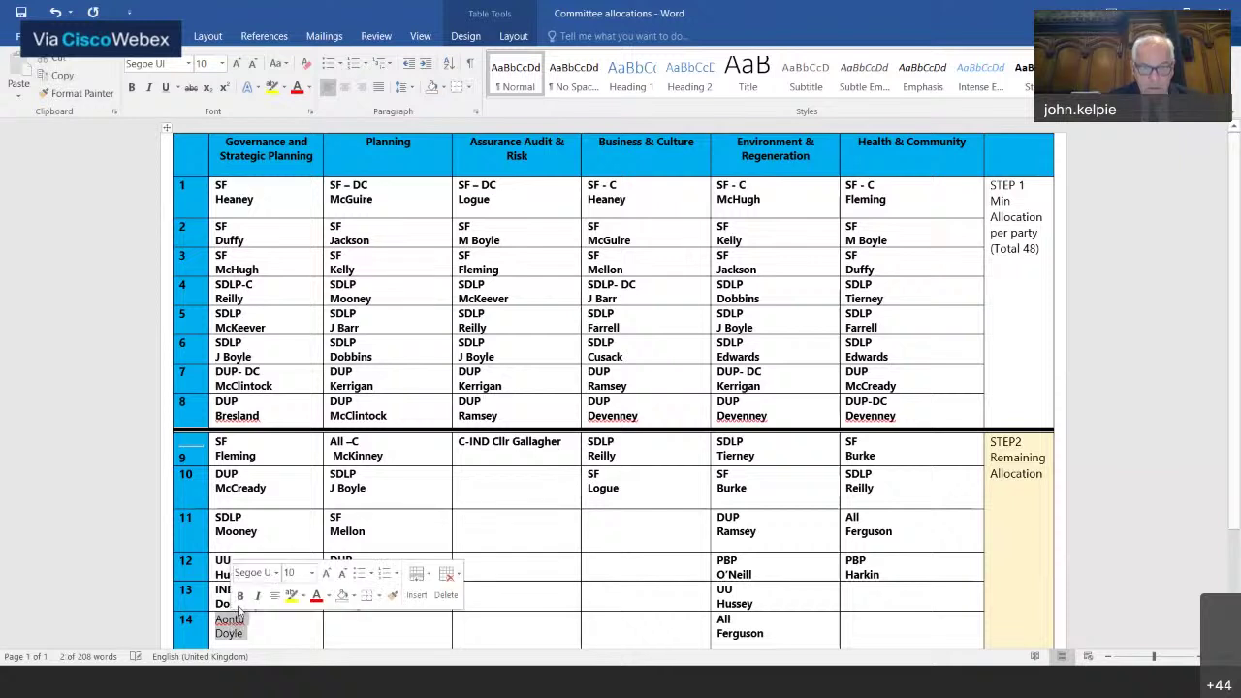
click(239, 595)
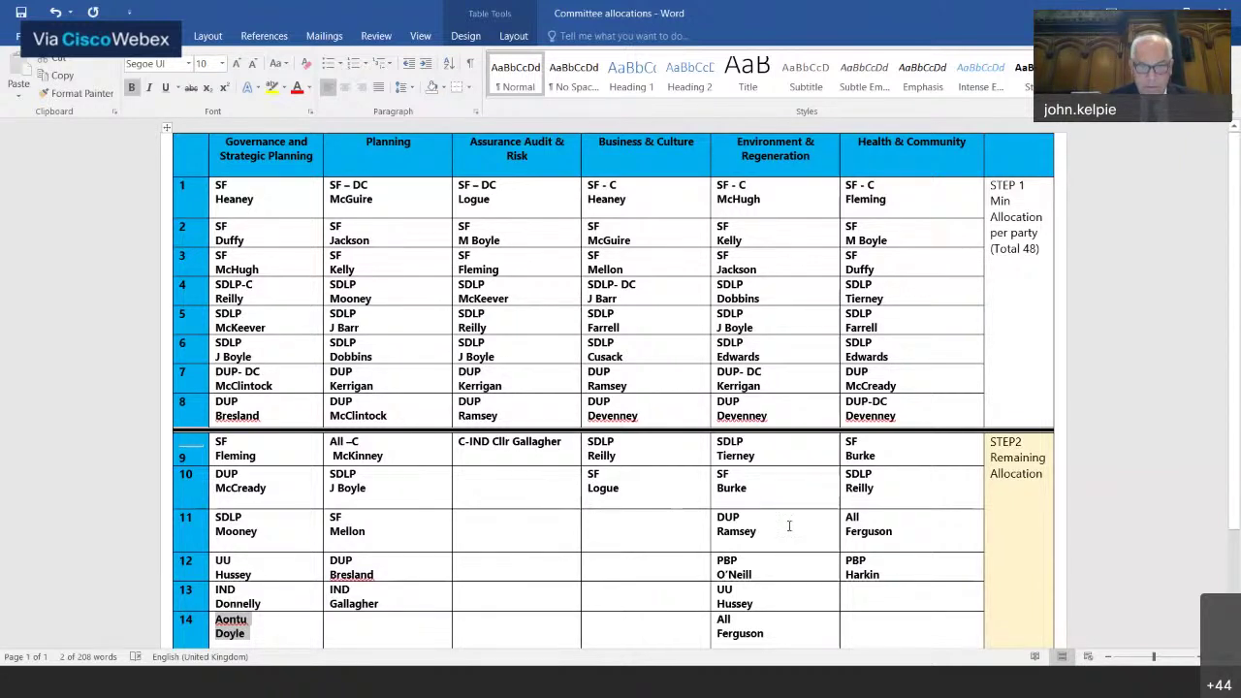
Step: Enter IND with the councillor's initial and surname beneath it in row 11 of the Business & Culture column, in bold
click(620, 519)
text(Ind)
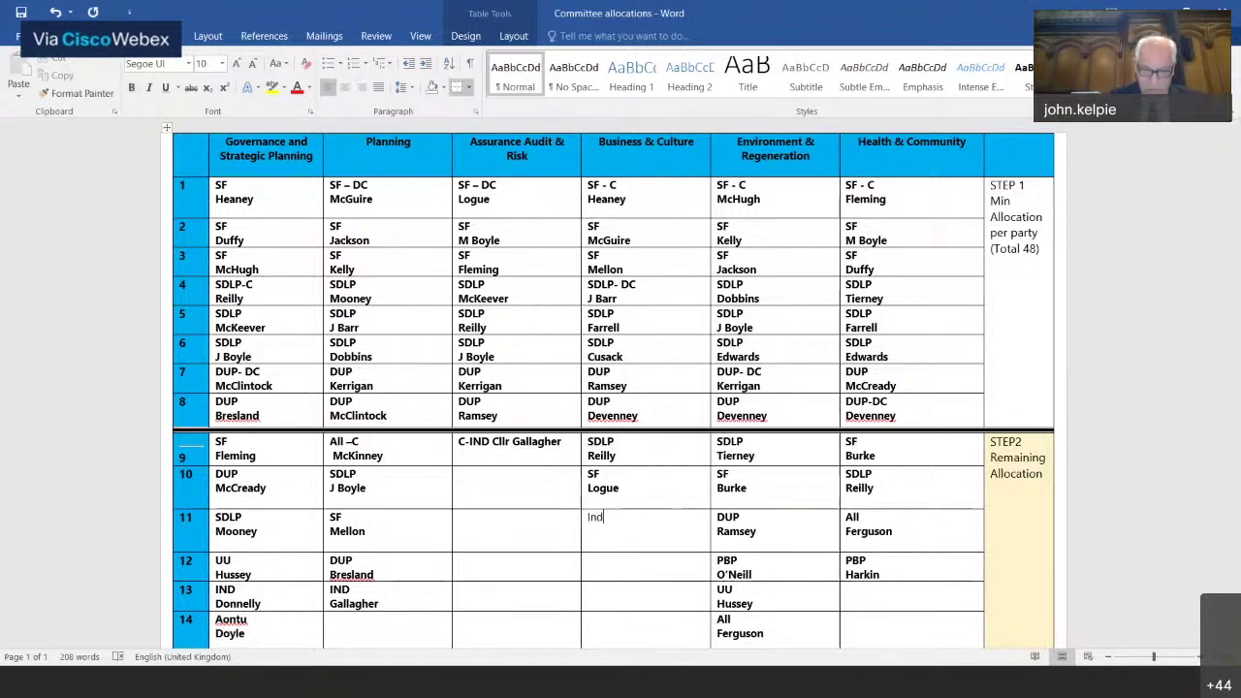
key(Return)
text(R Ba)
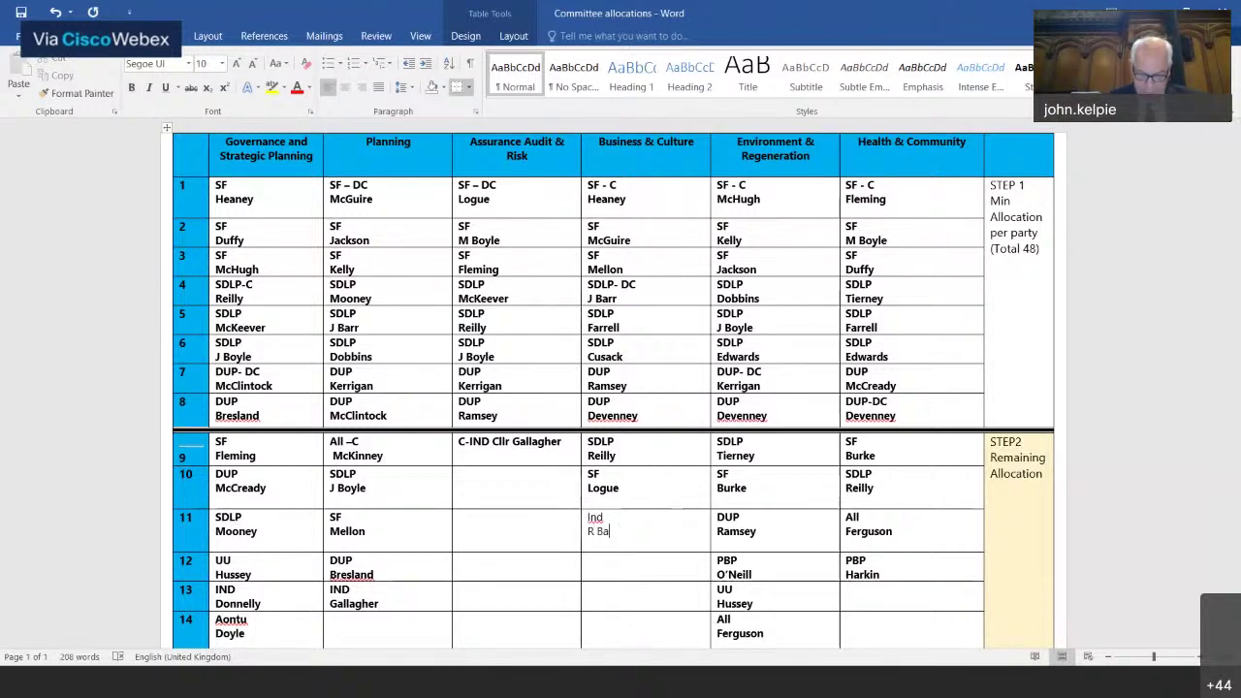
text(rr)
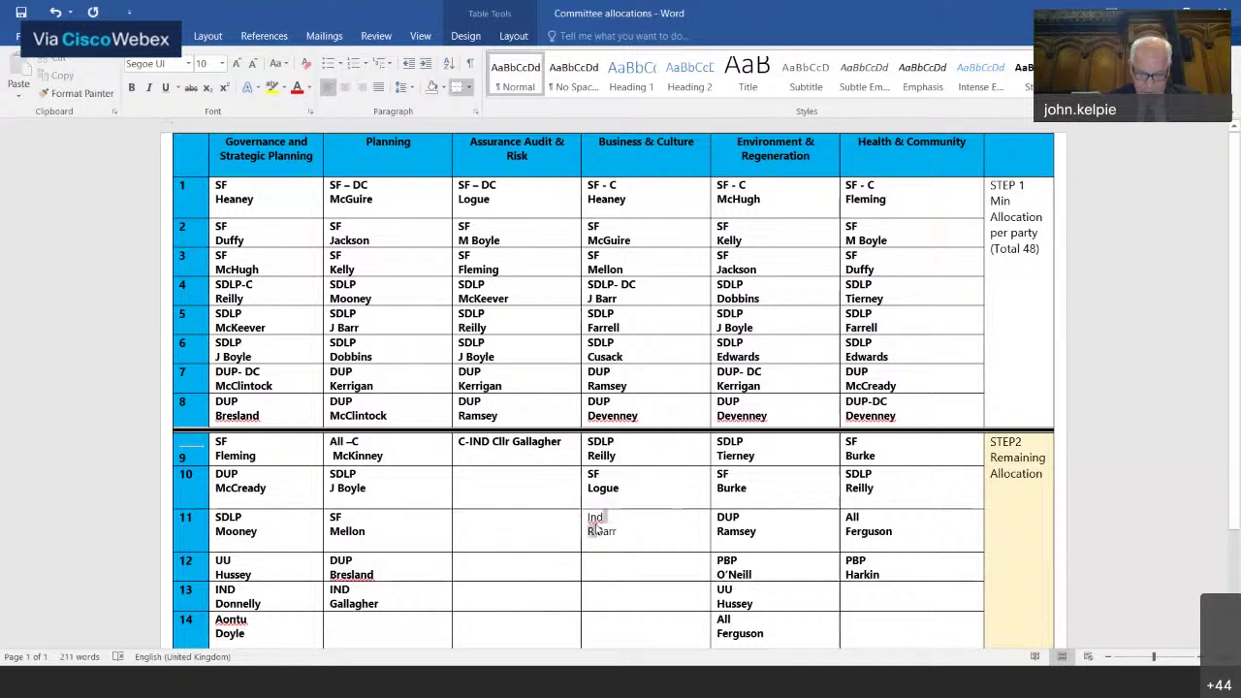
double_click(595, 517)
text(IND)
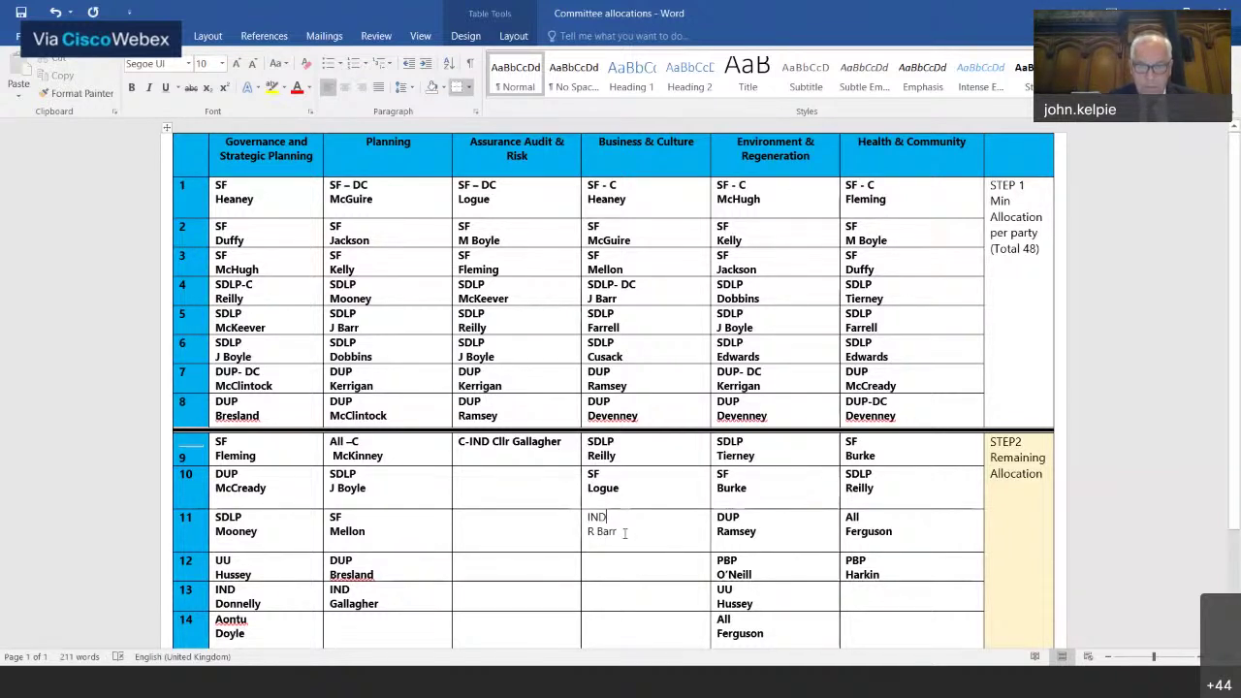
drag(625, 532, 586, 517)
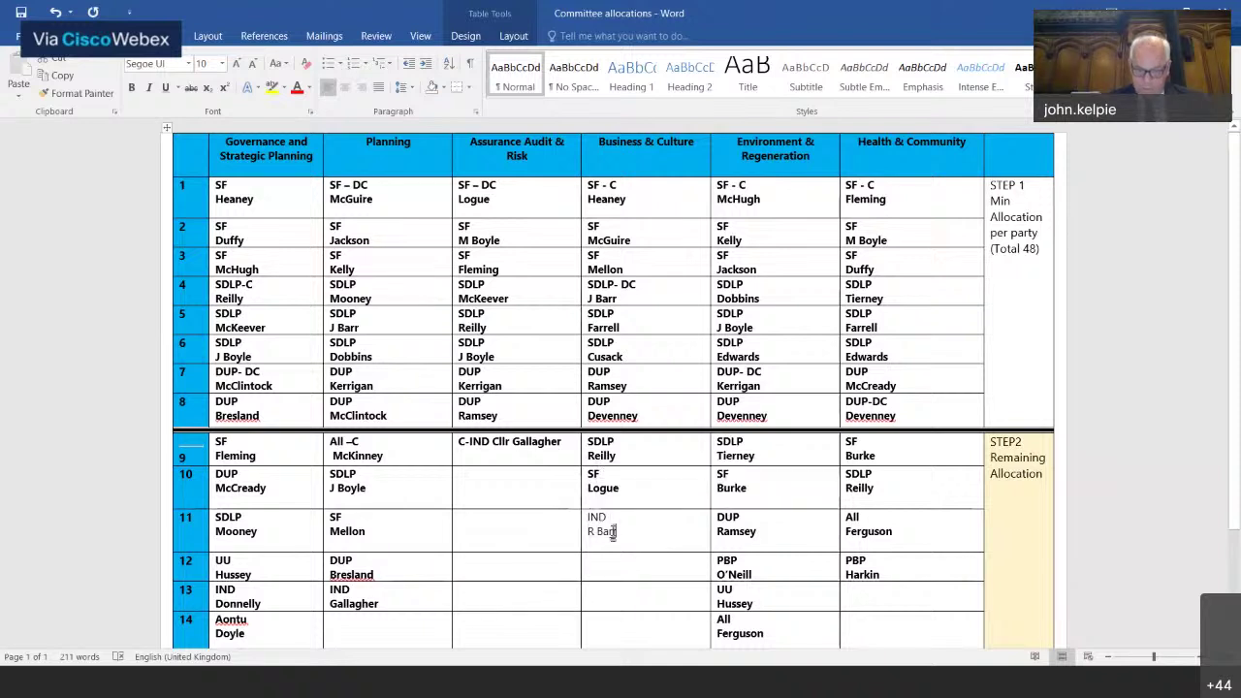
click(598, 483)
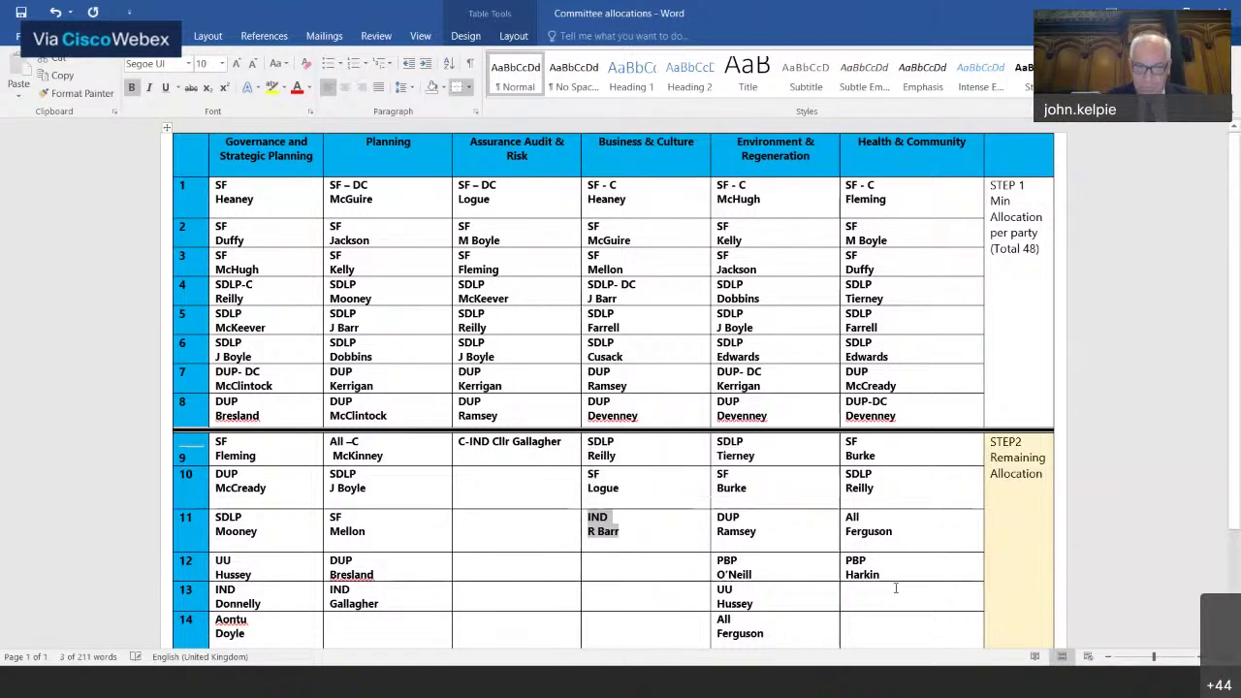
Step: Enter IND with the councillor's surname beneath it in row 13 of the Health & Community column, in bold
click(860, 593)
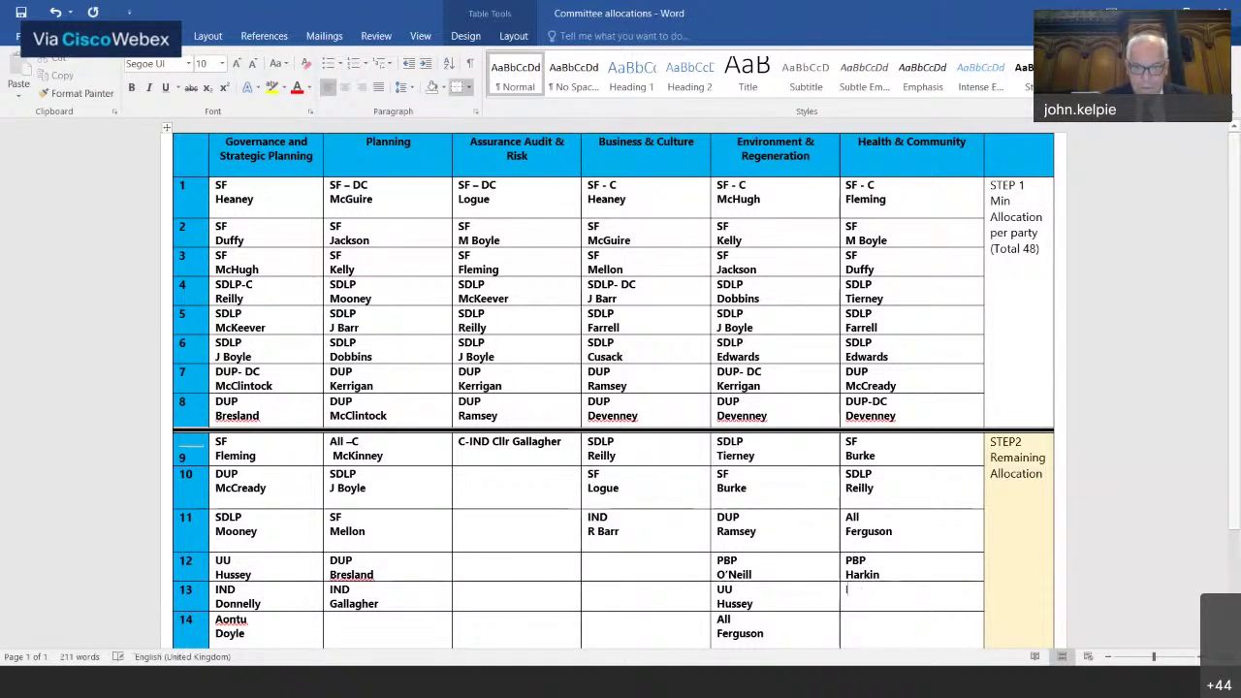
text(IND )
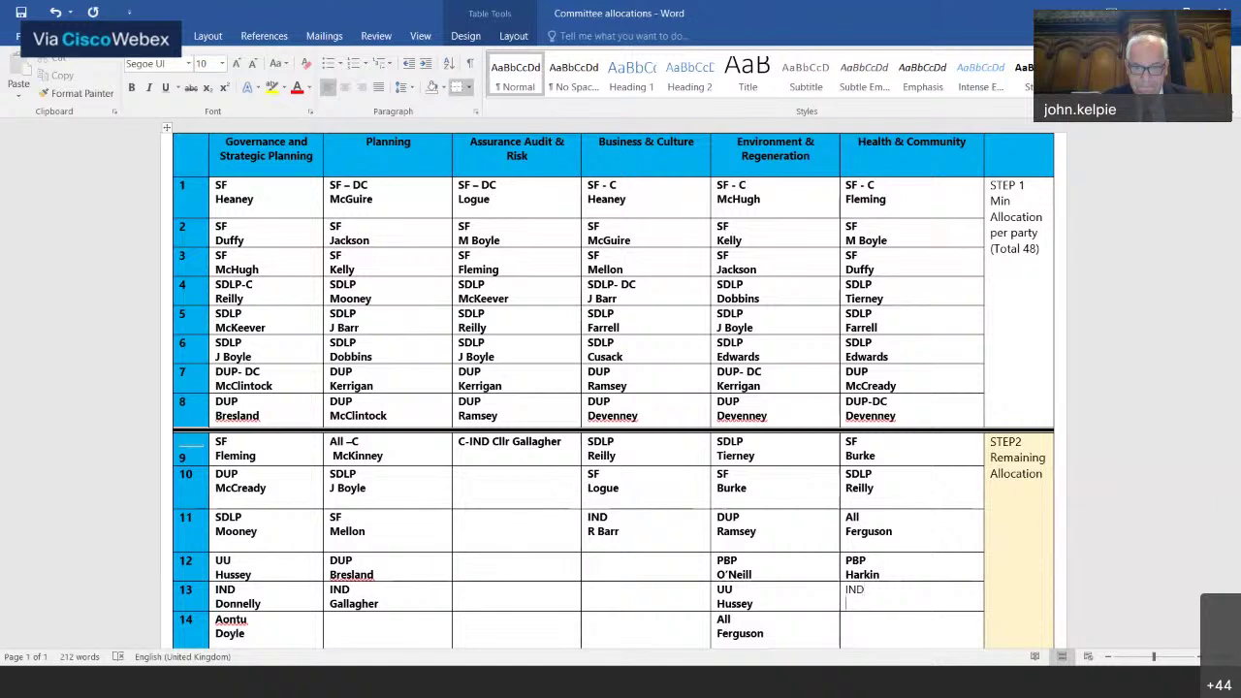
text(Carr)
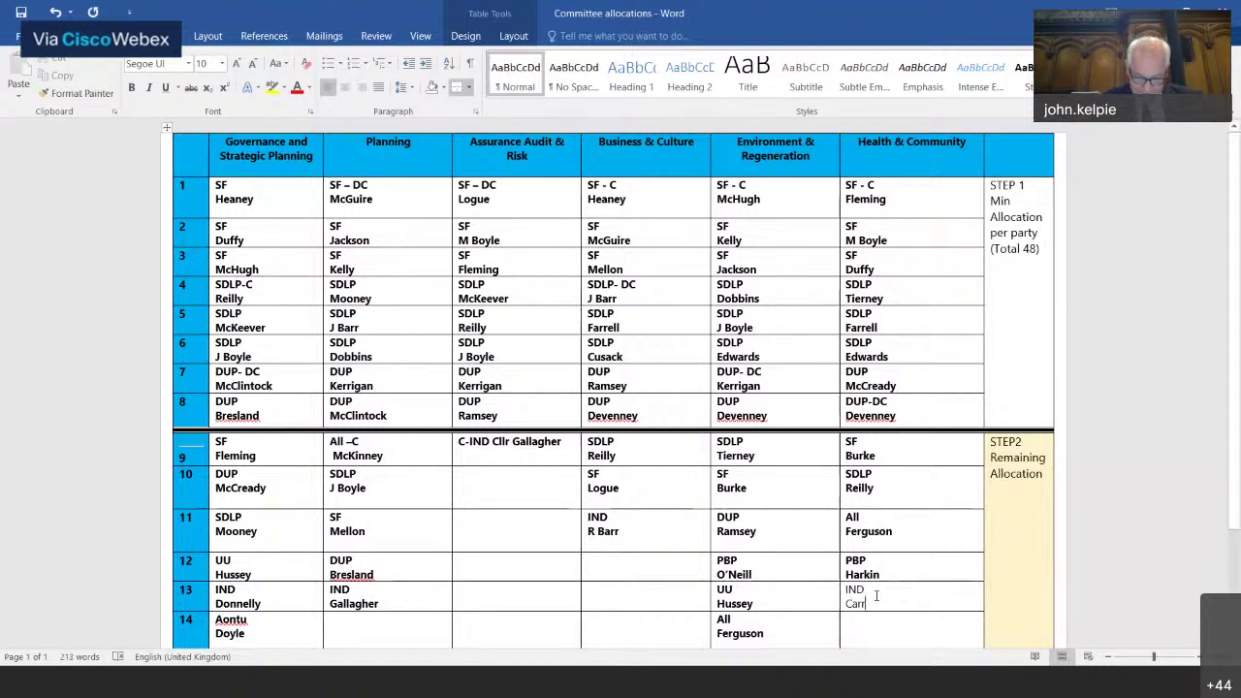
drag(867, 603, 846, 579)
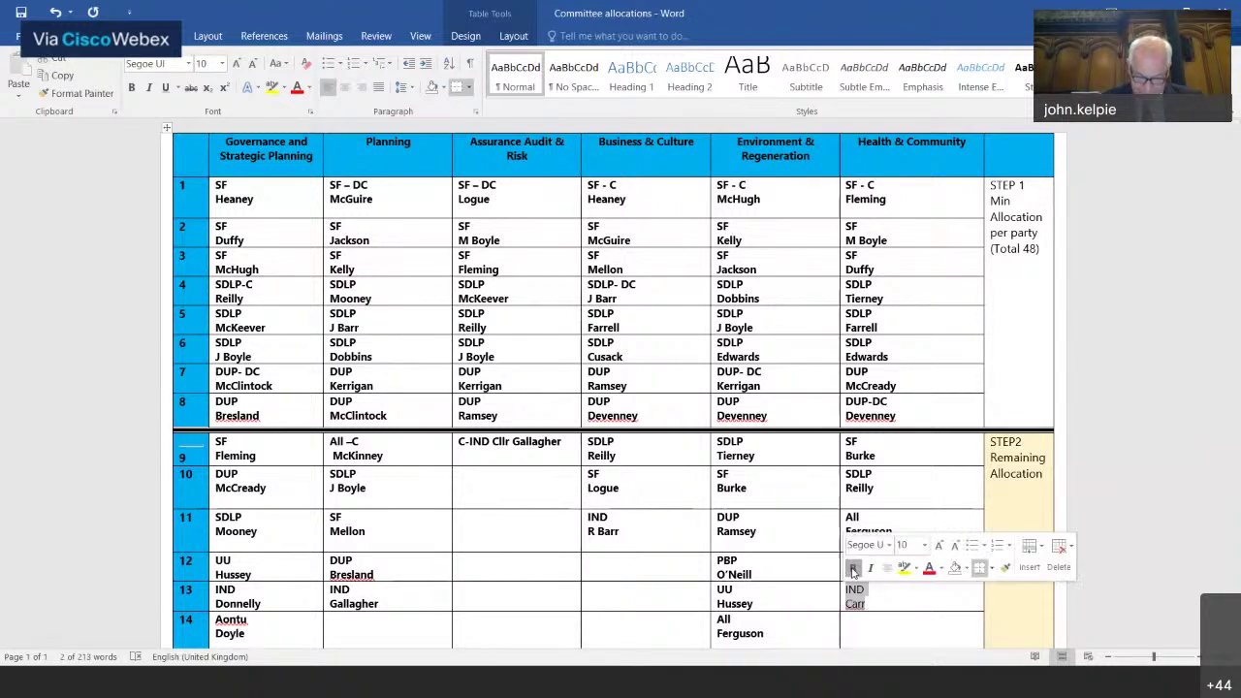
click(854, 574)
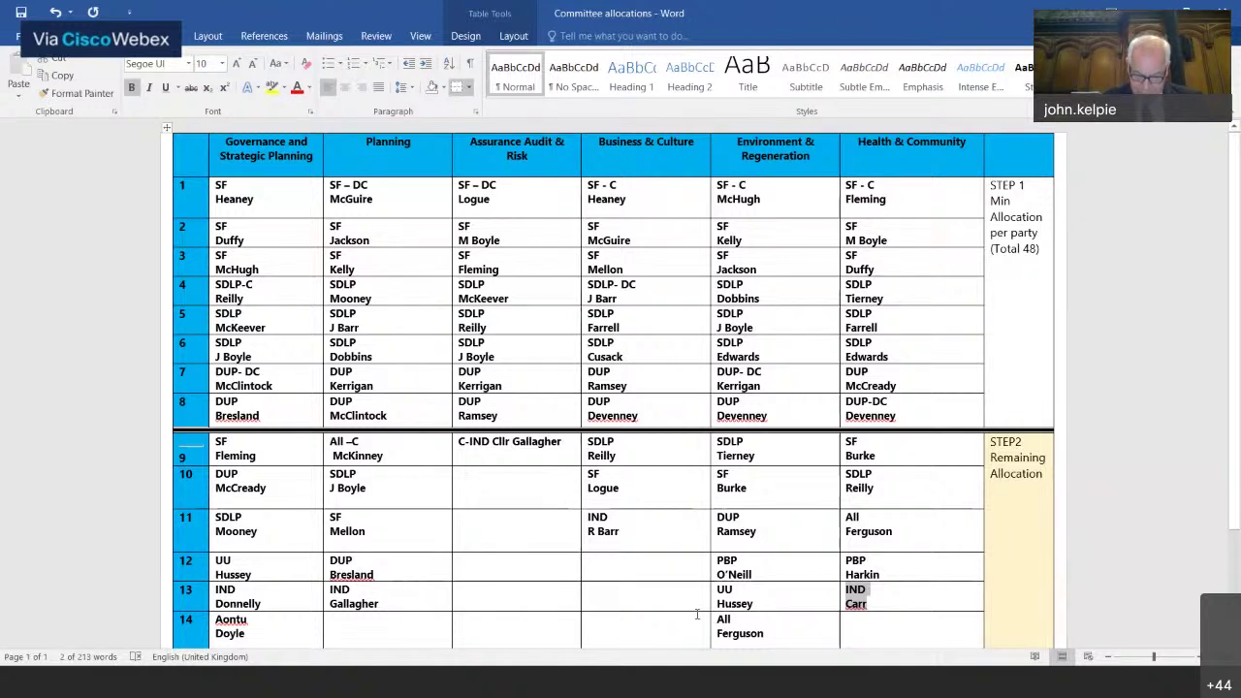
Step: Enter UU with the councillor's surname beneath it in row 14 of the Health & Community column, in bold
click(871, 620)
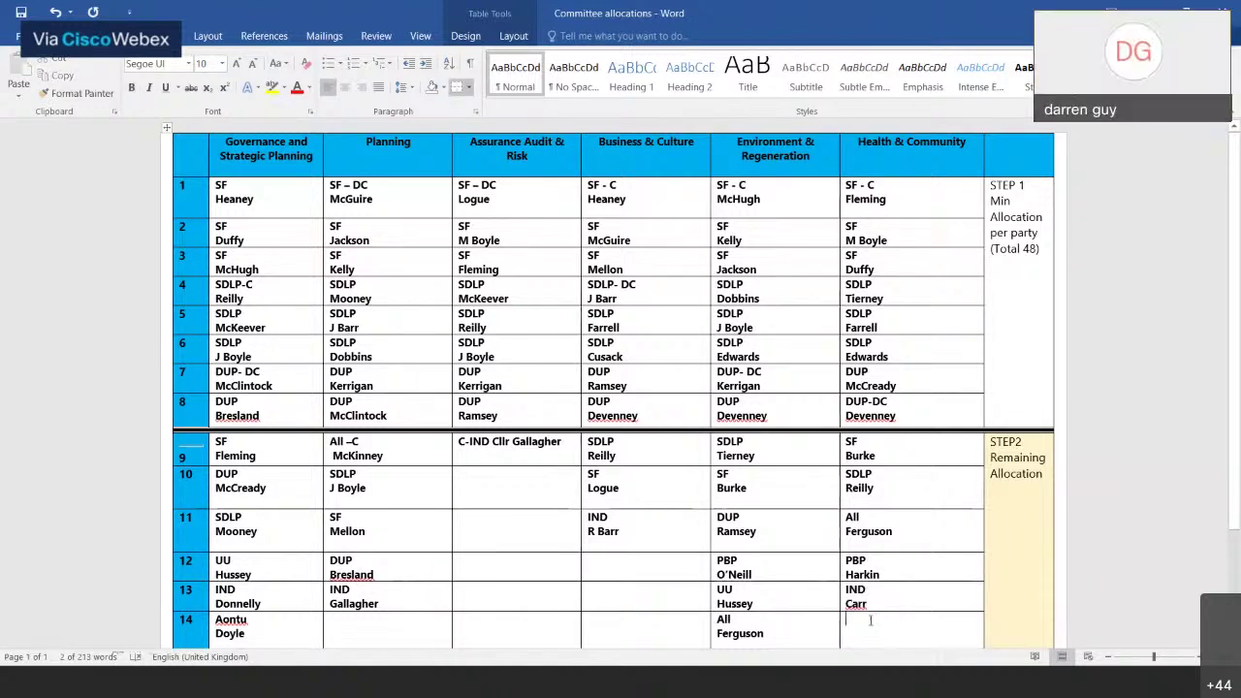
text(UU )
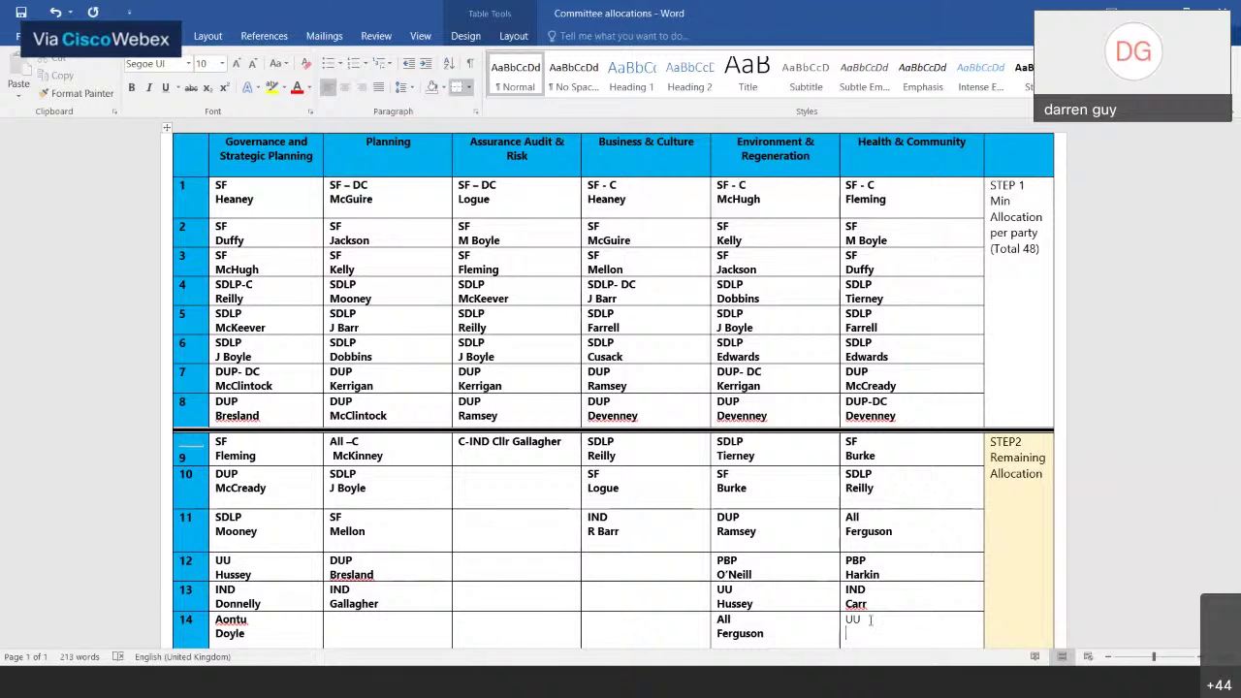
text(Guy)
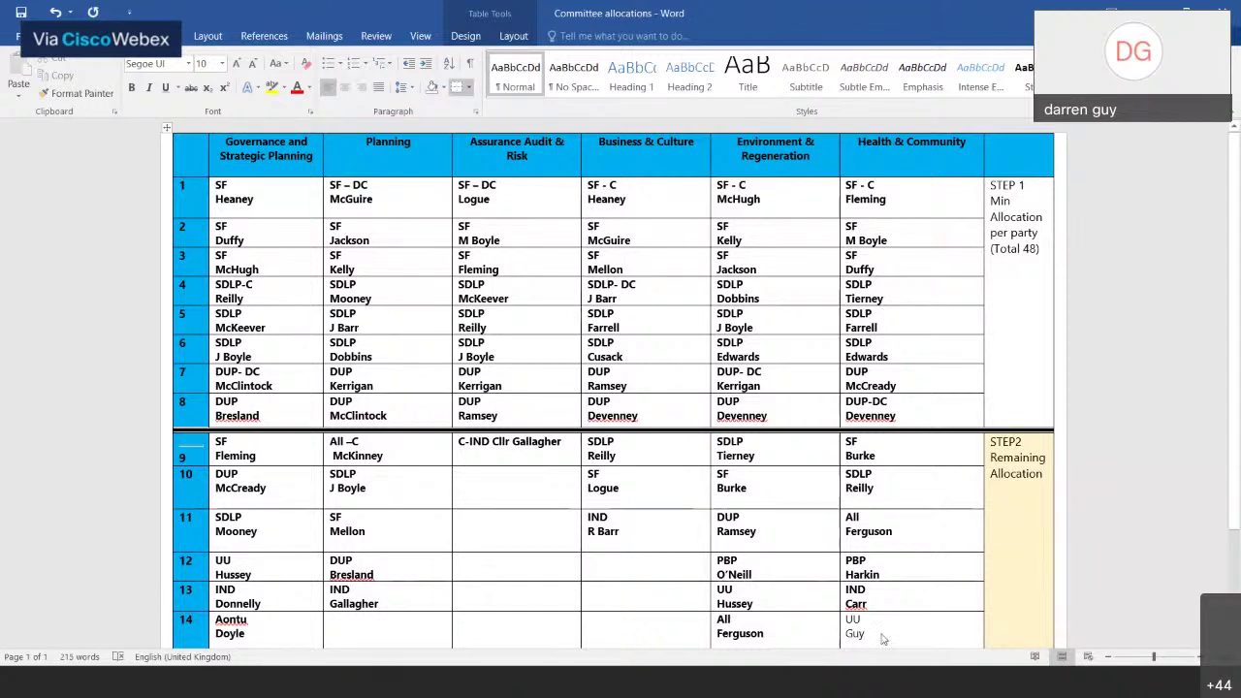
drag(882, 639, 845, 618)
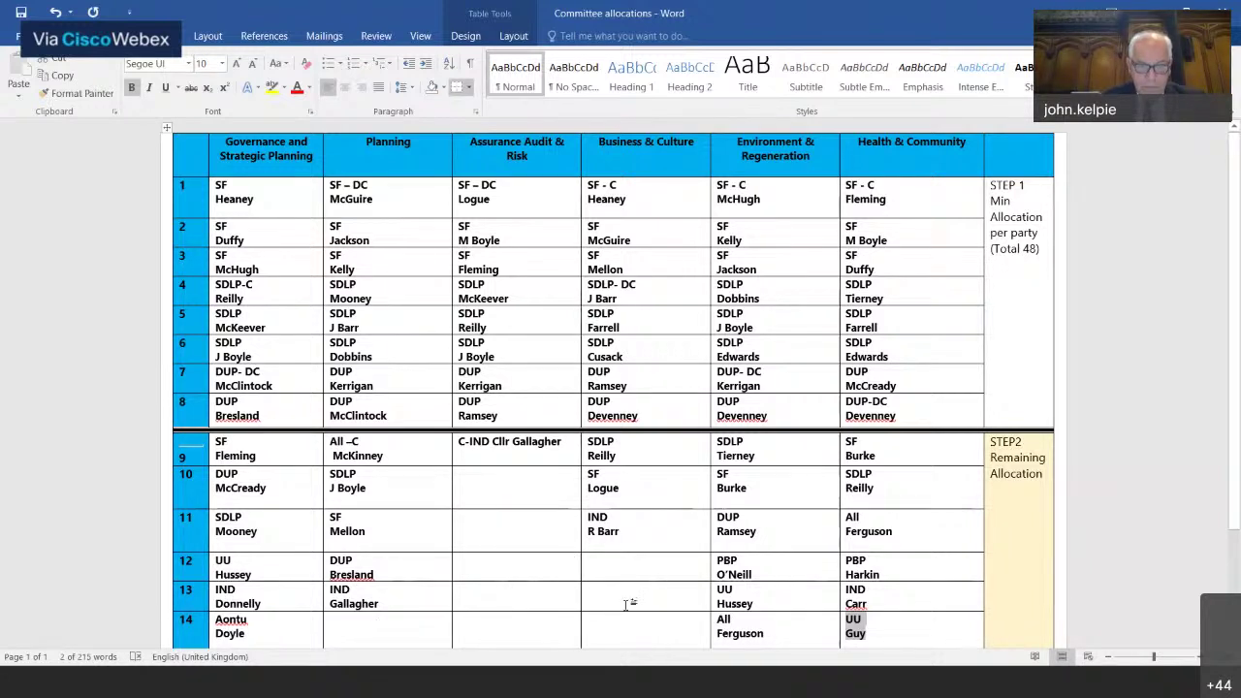
Step: Enter PBP with the councillor's surname beneath it in row 10 of the Assurance Audit & Risk column, in bold
click(505, 473)
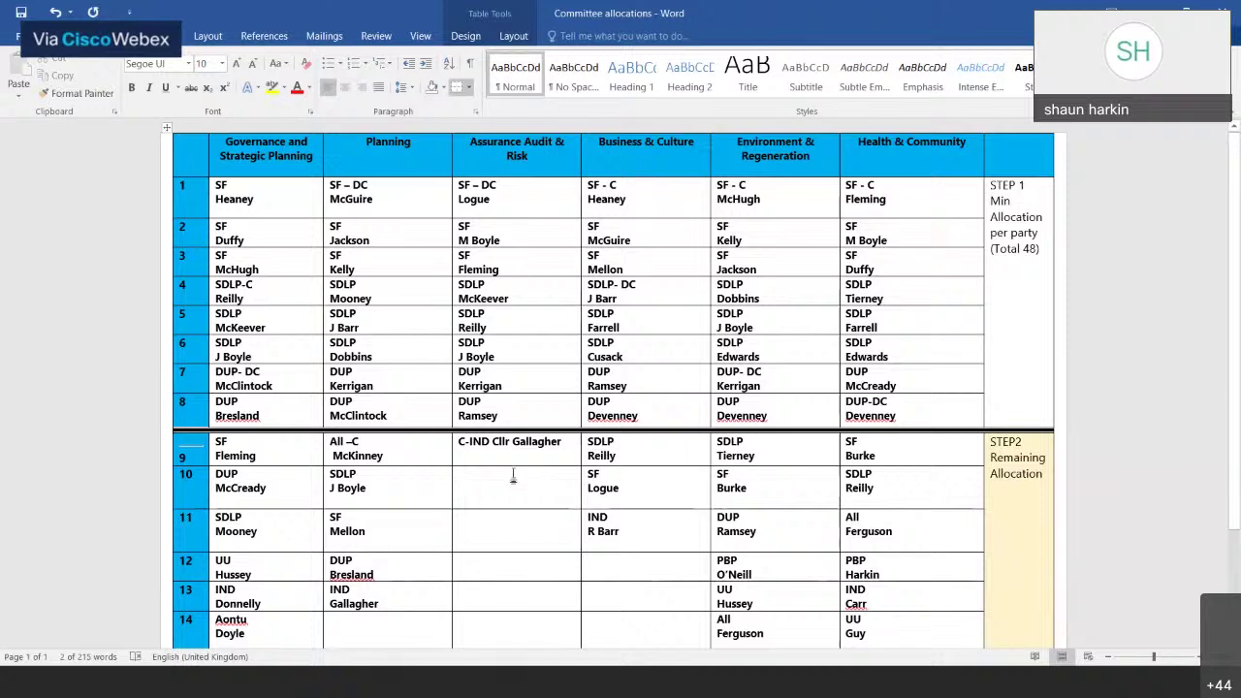
text(PBP)
key(Return)
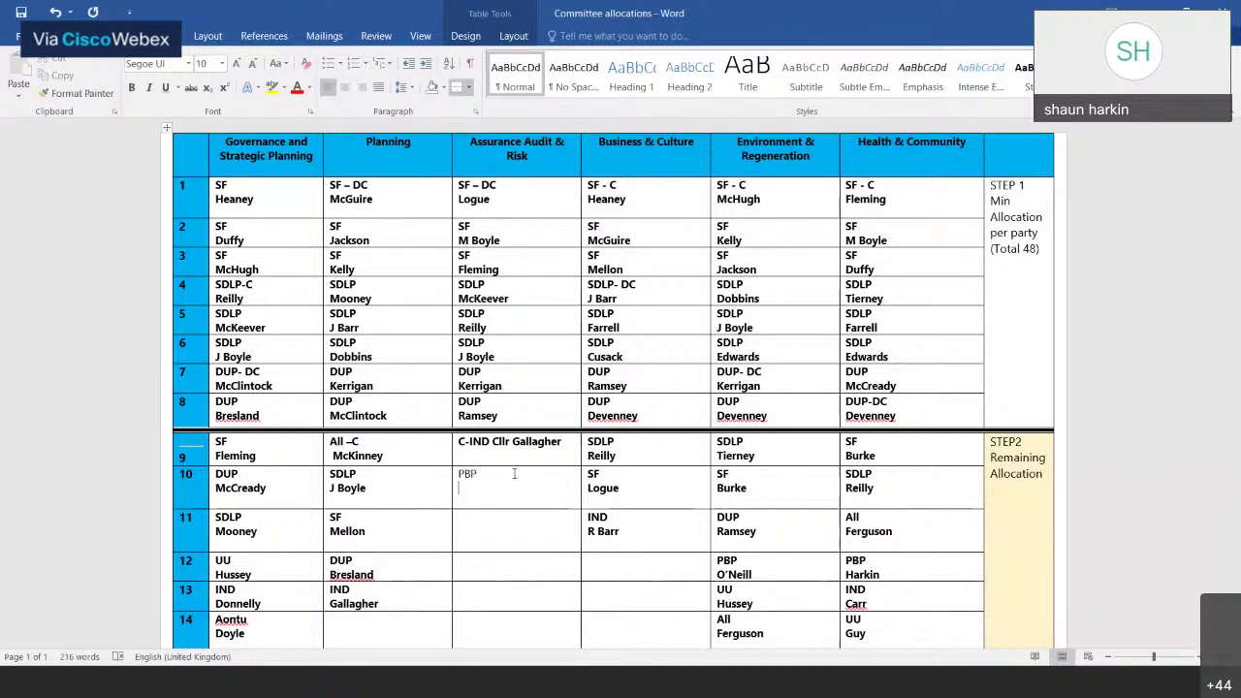
text(O'Neill)
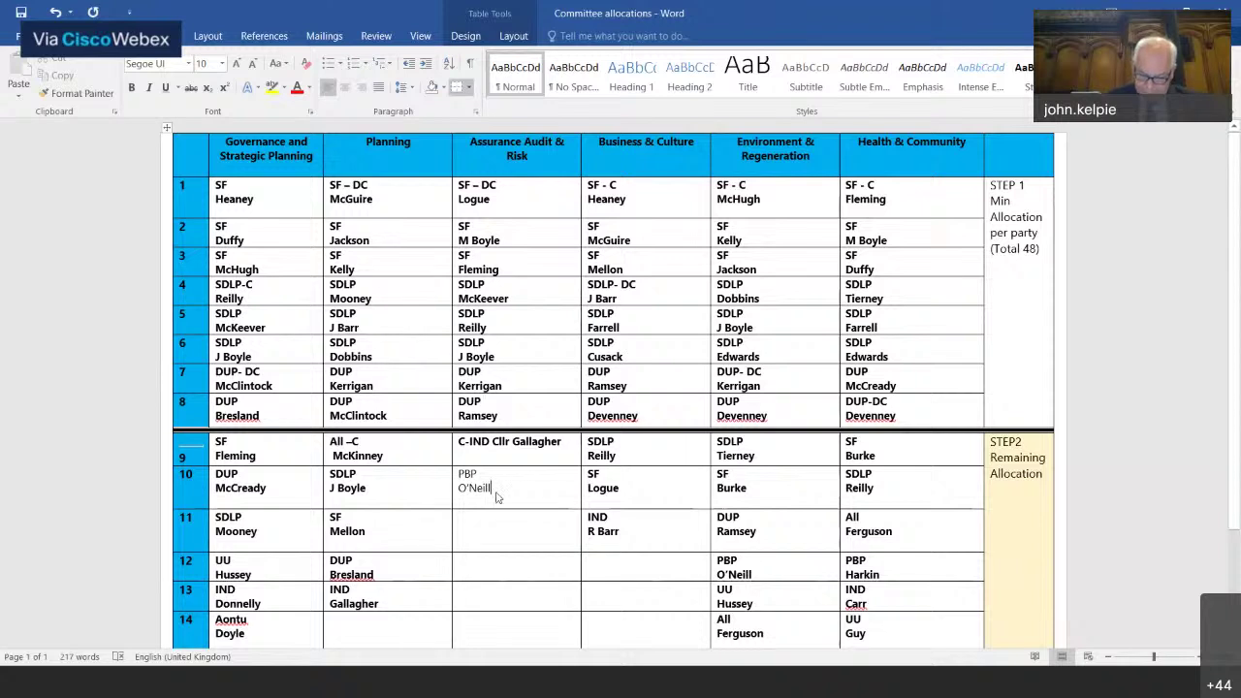
drag(492, 487, 458, 473)
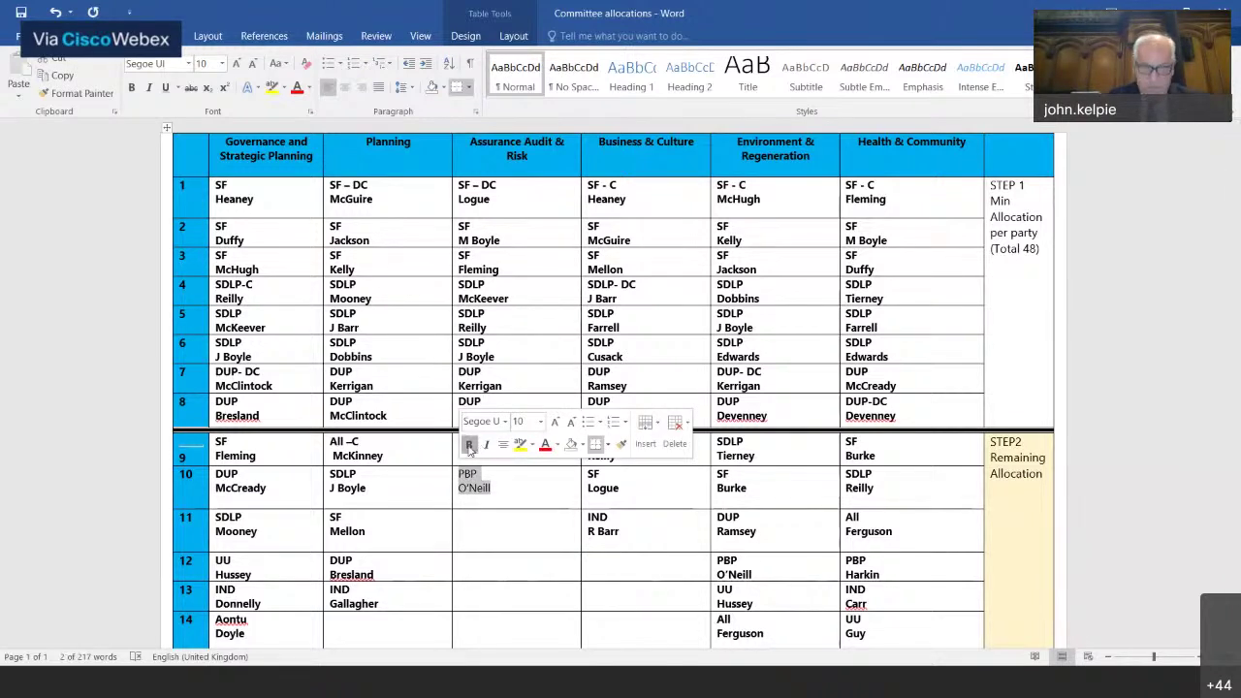
Step: Enter ALL with the councillor's surname beneath it in row 11 of the Assurance Audit & Risk column, in bold
click(480, 513)
text(ALL )
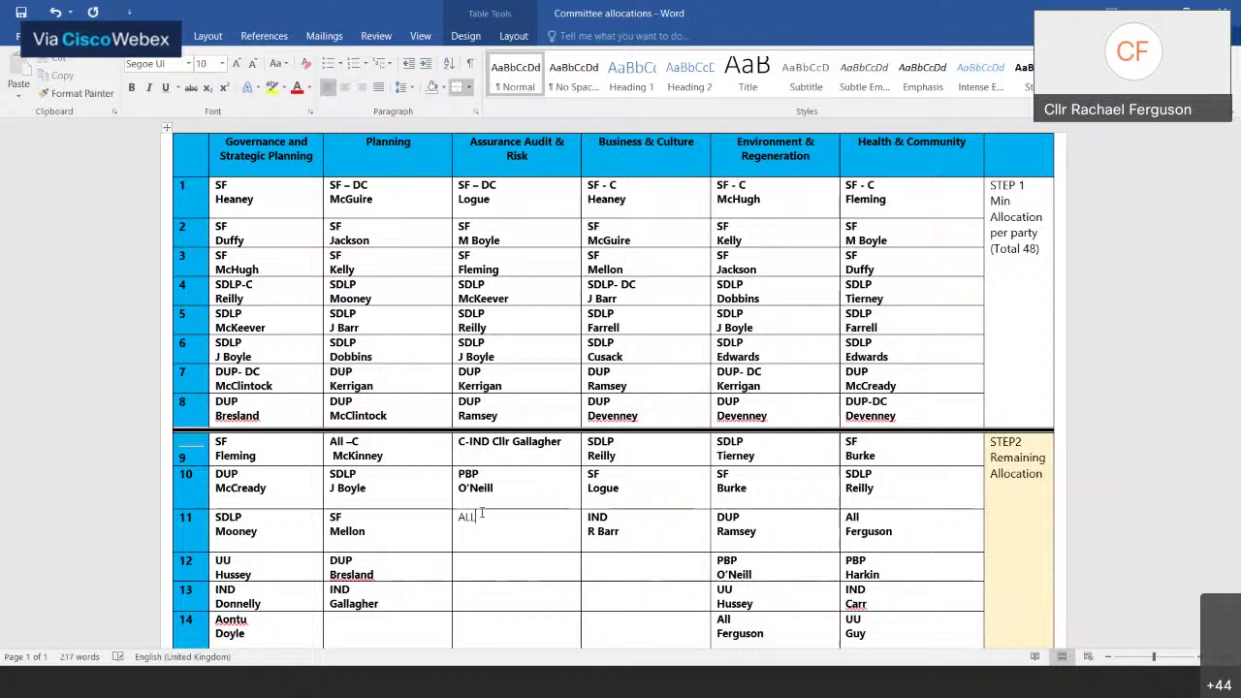
text(McKinney)
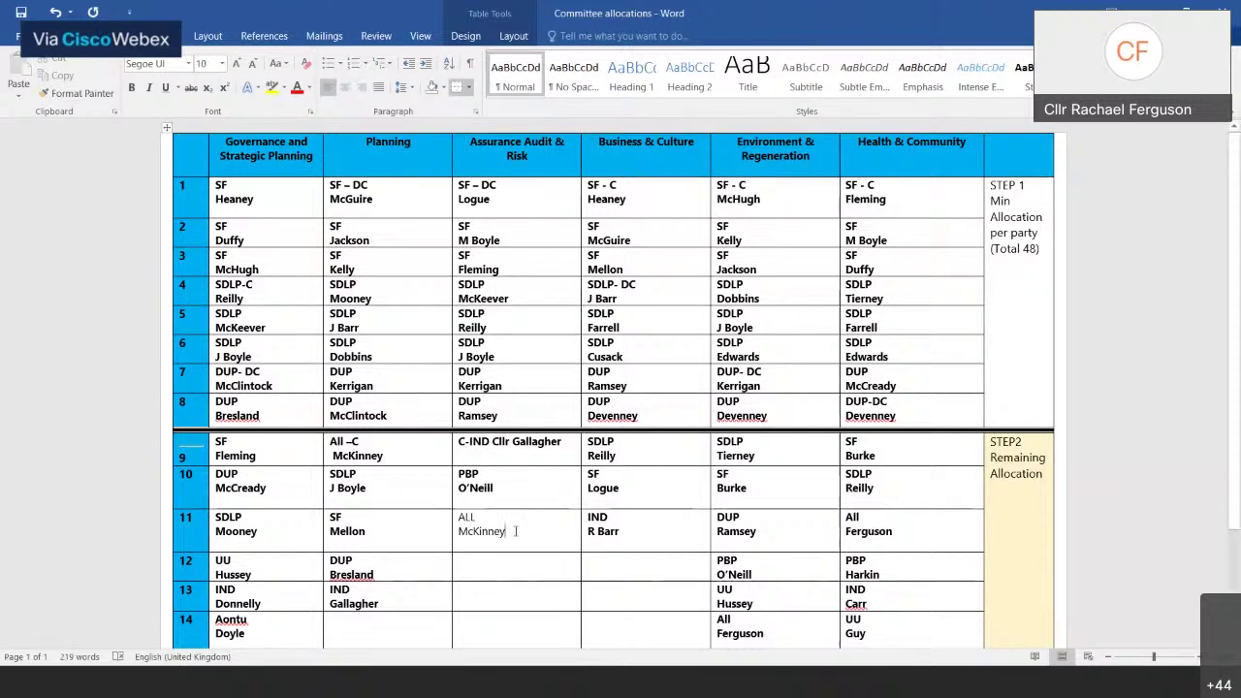
drag(505, 533, 474, 504)
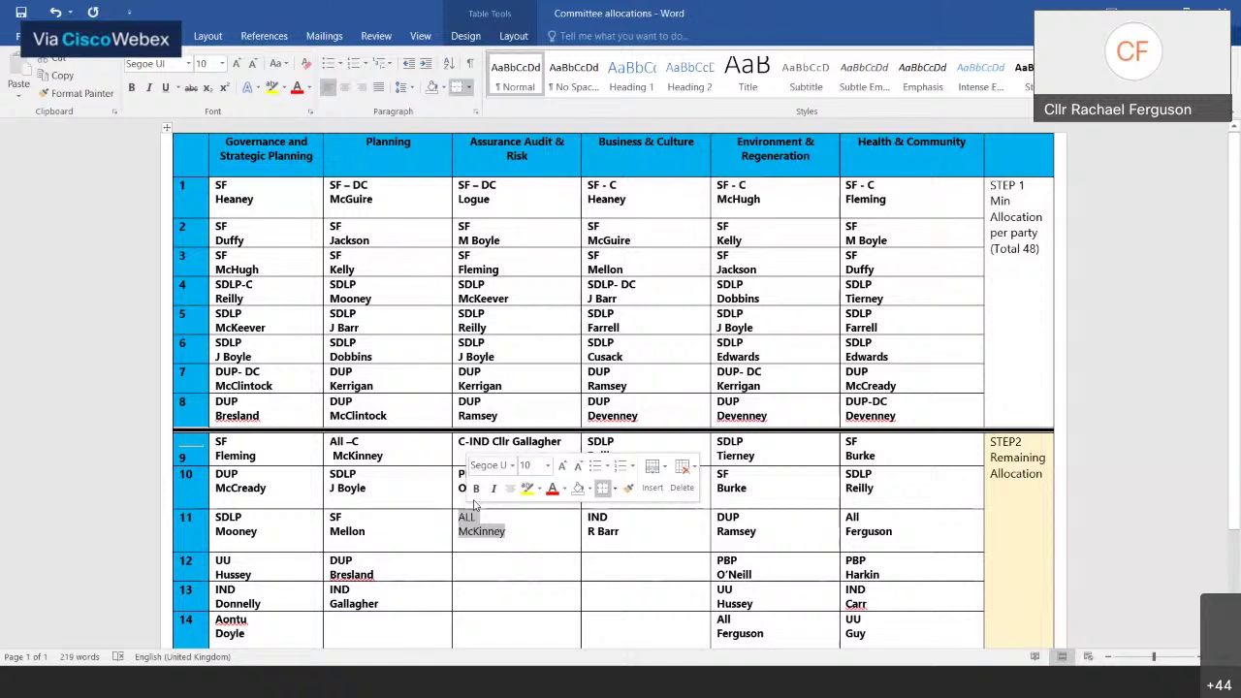
key(ctrl+b)
Step: Enter UU with the councillor's surname beneath it in row 12 of the Business & Culture column, in bold
click(493, 559)
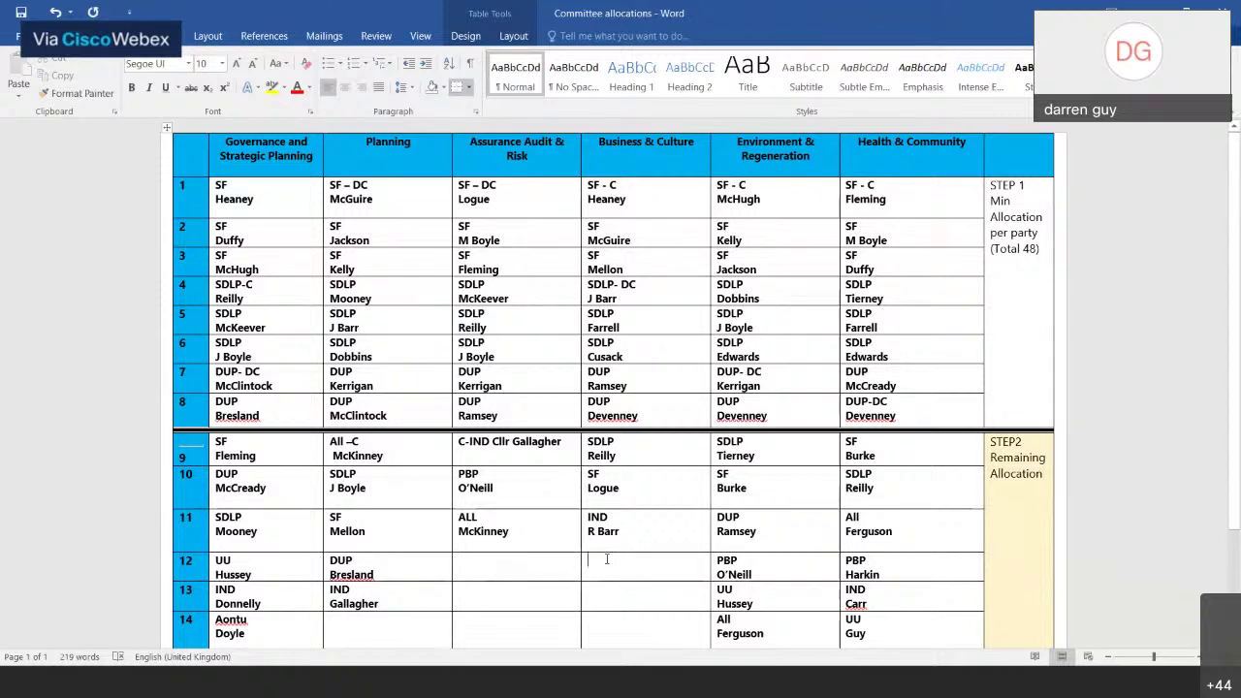
text(UU )
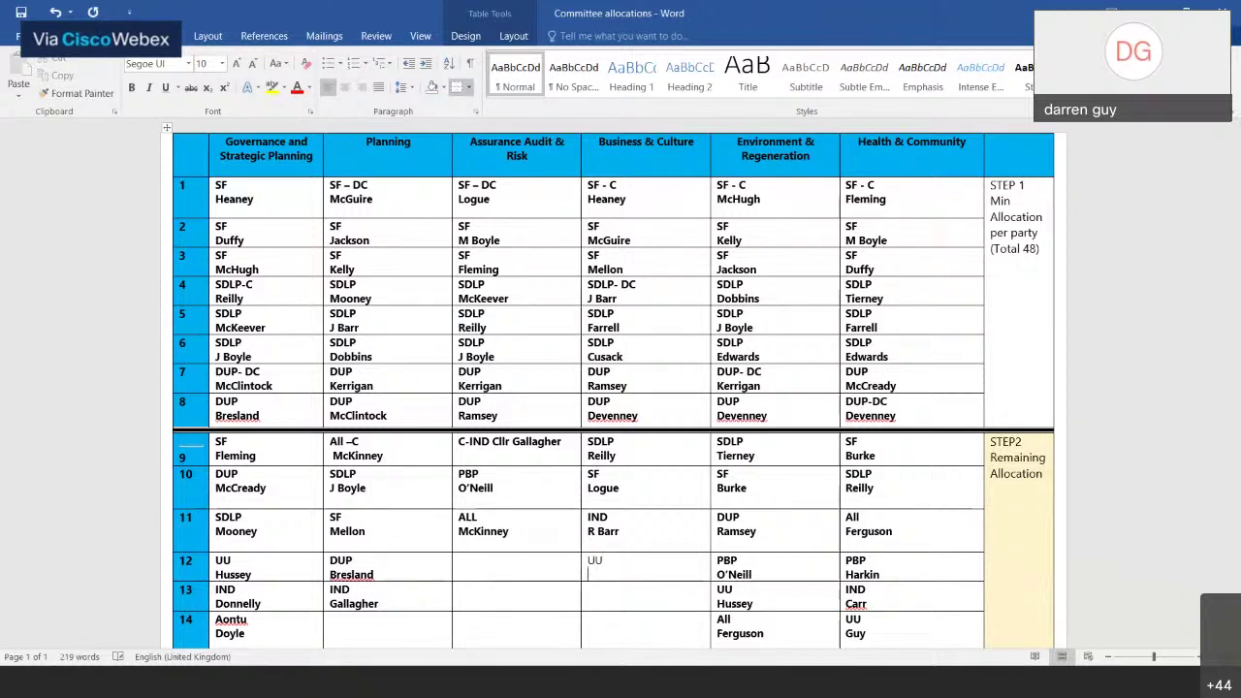
text(Guy)
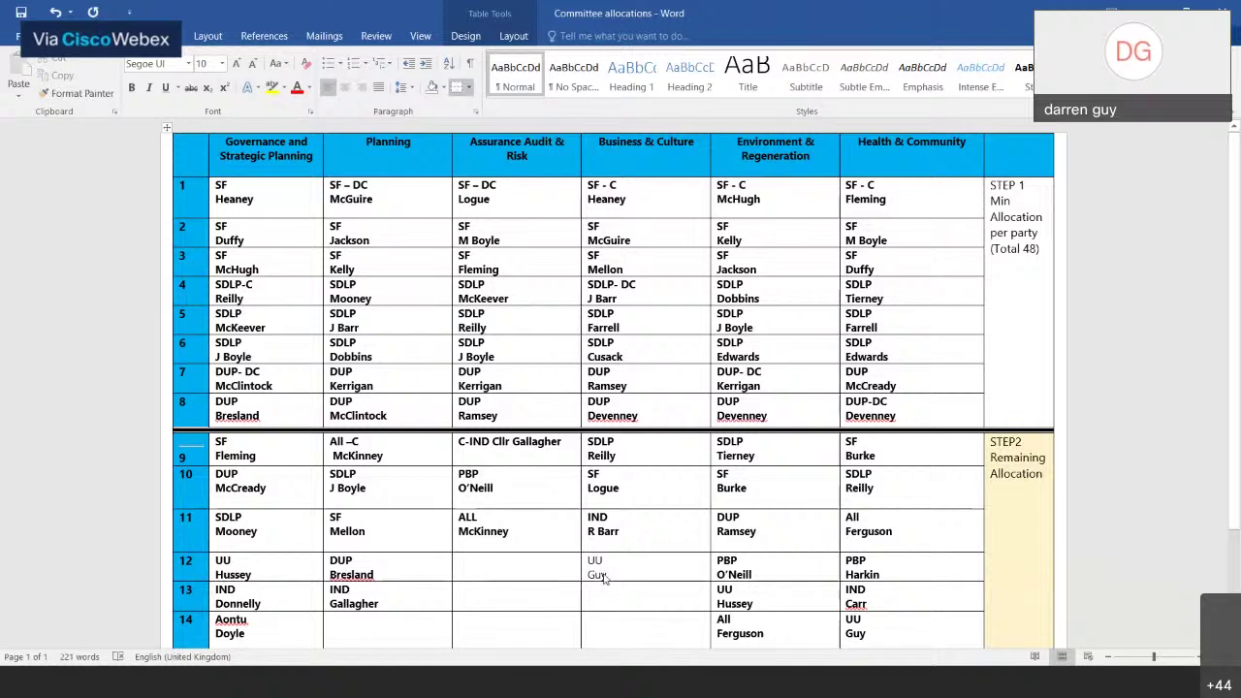
drag(607, 575, 587, 560)
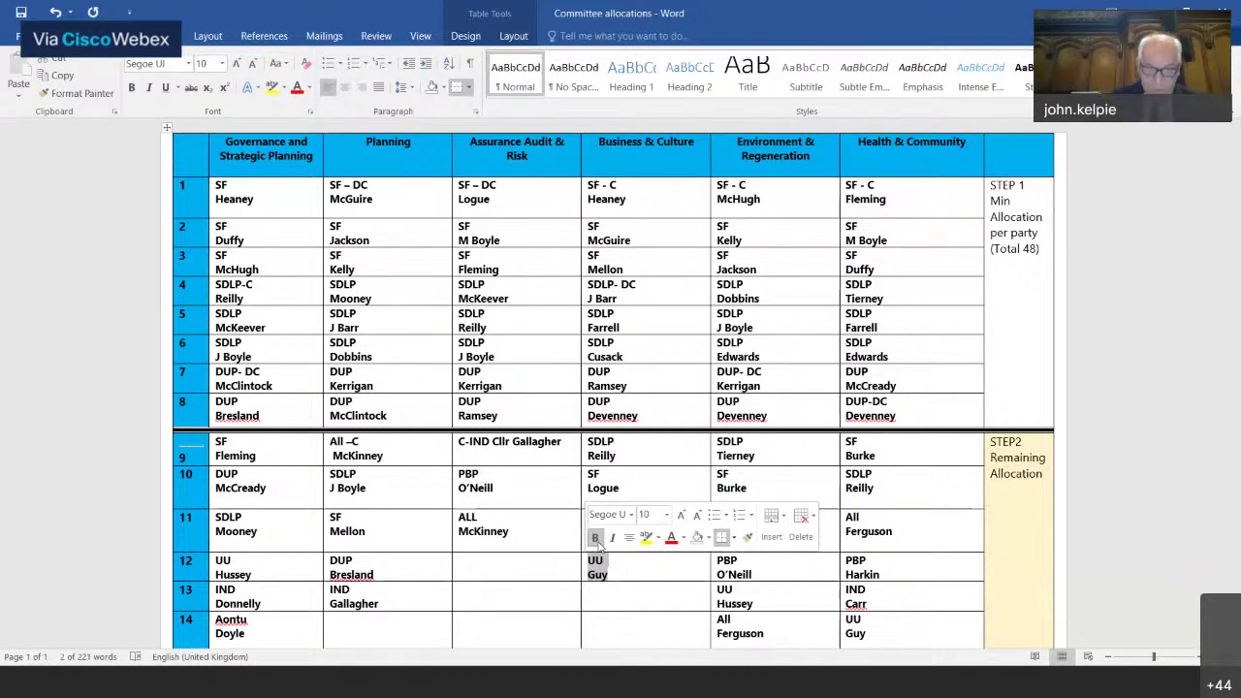
click(595, 538)
Step: Enter PBP with the councillor's surname beneath it in row 13 of the Business & Culture column, in bold
click(481, 560)
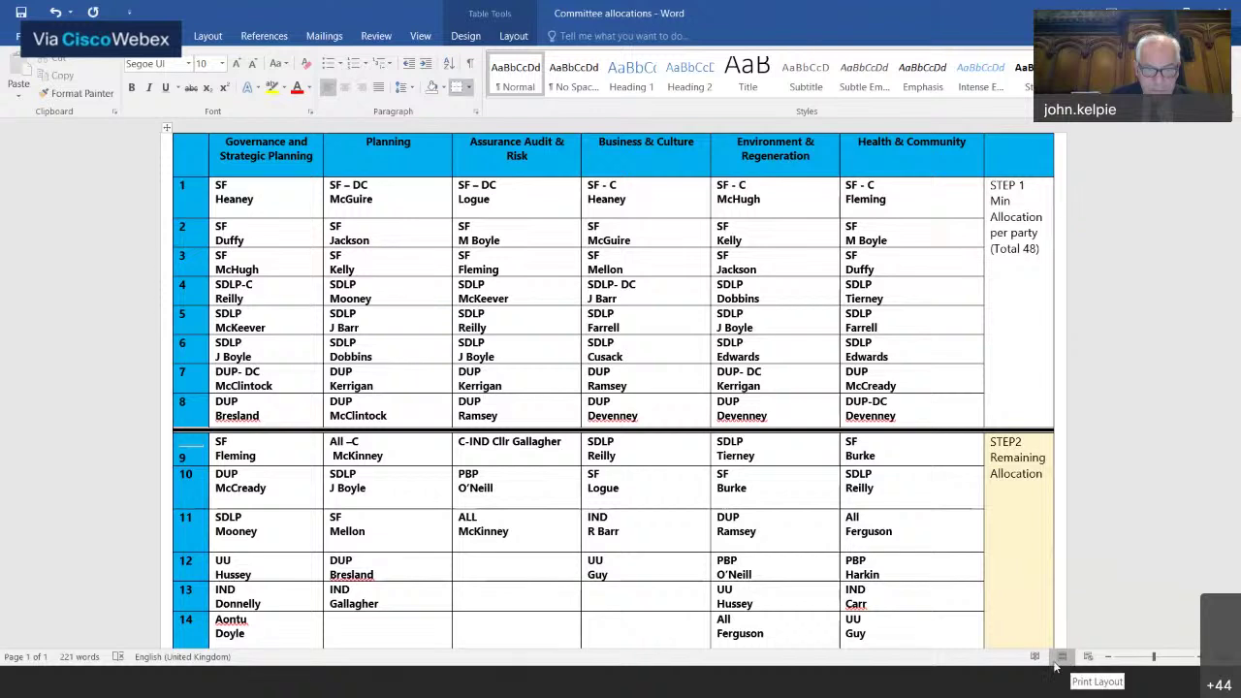
click(616, 595)
text(PBP)
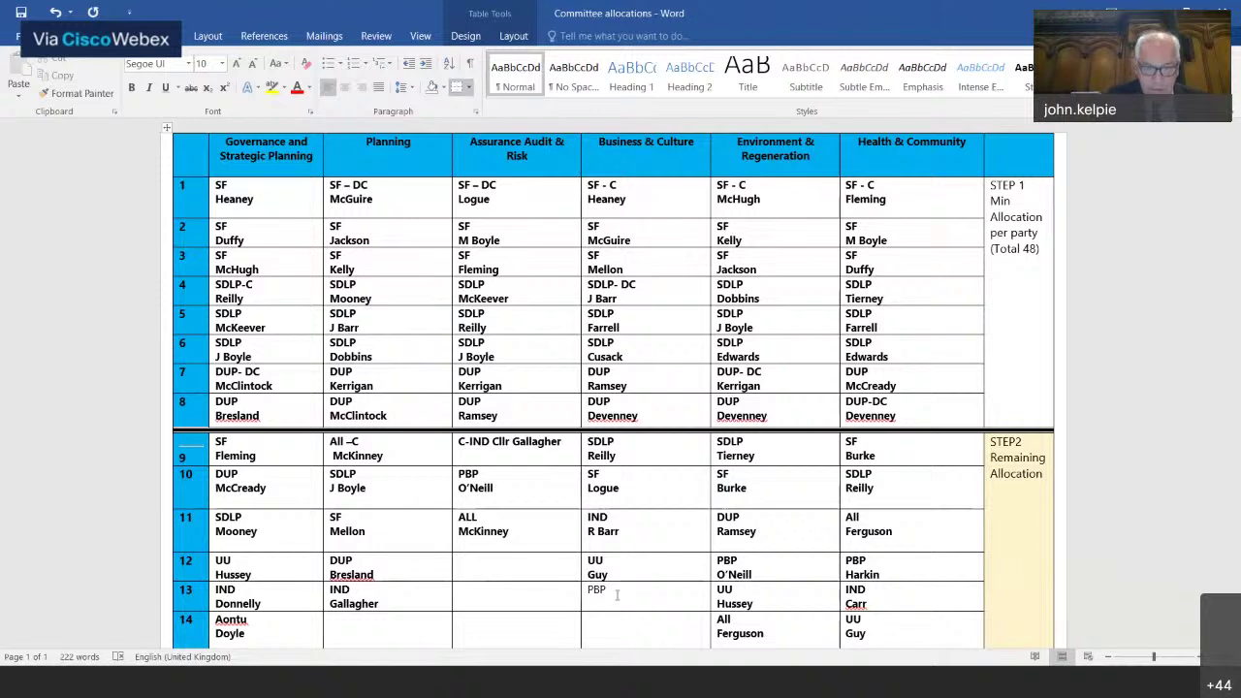
key(Return)
text(Harkin)
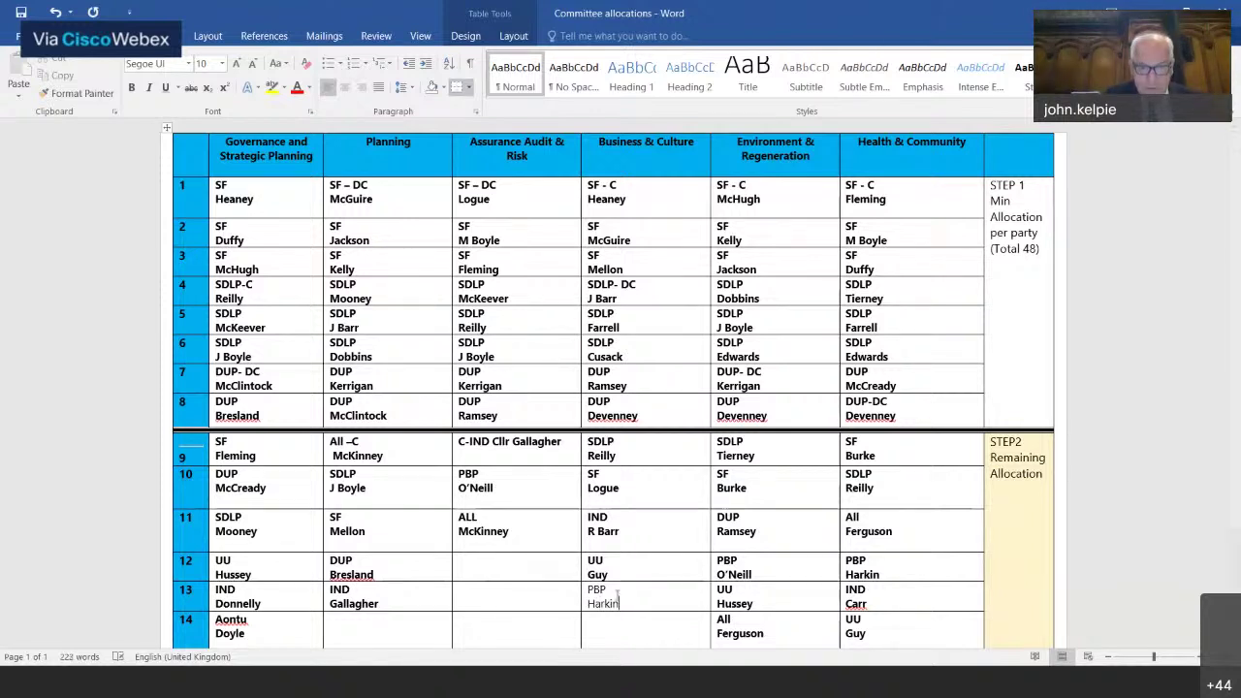
drag(618, 603, 590, 581)
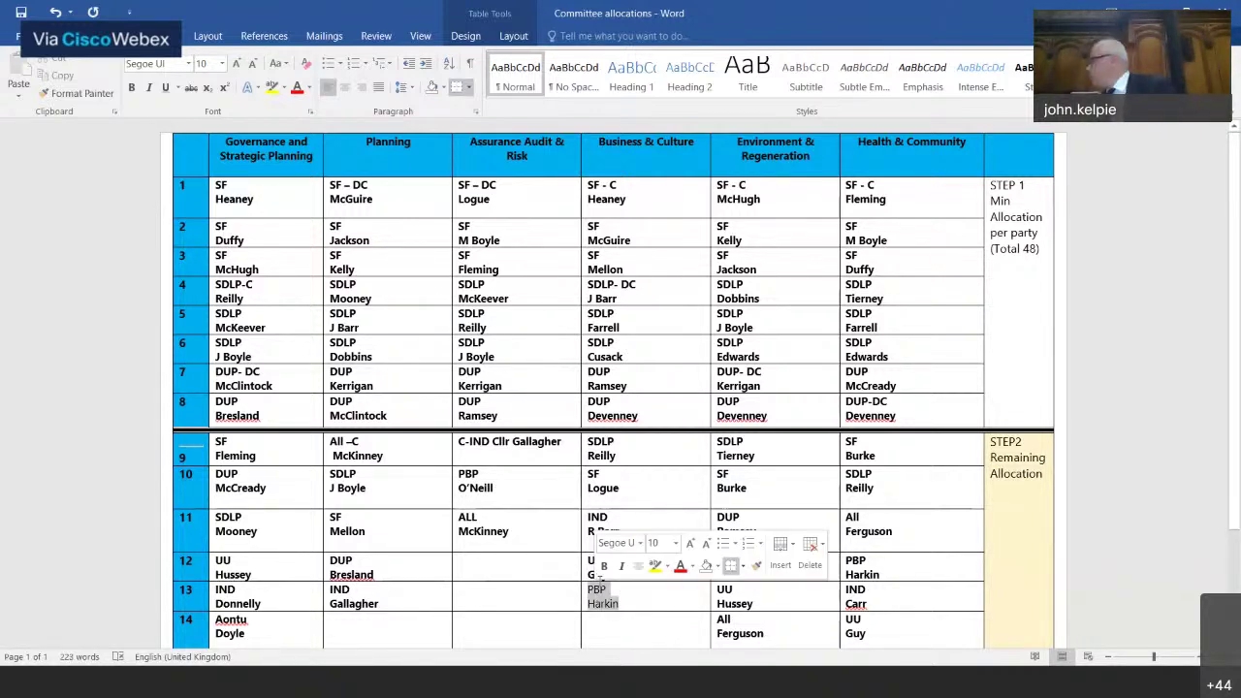
click(602, 565)
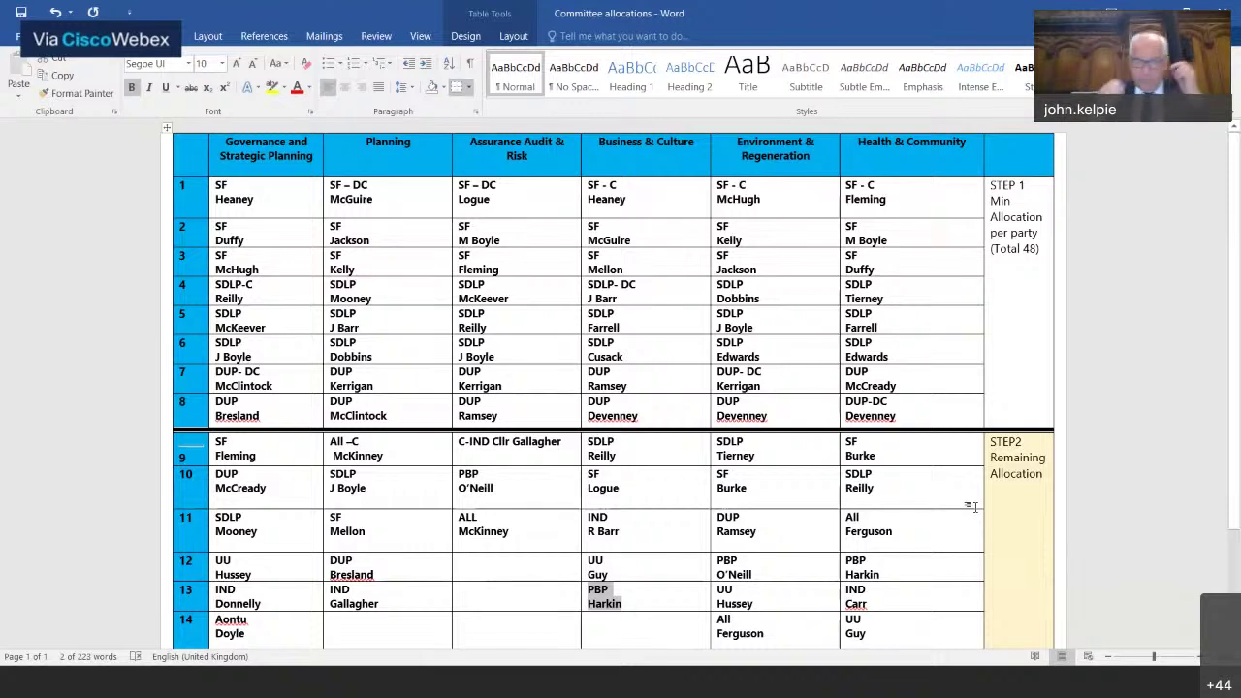
Step: Enter IND with the councillor's surname beneath it in row 14 of the Business & Culture column, in bold
key(ctrl+End)
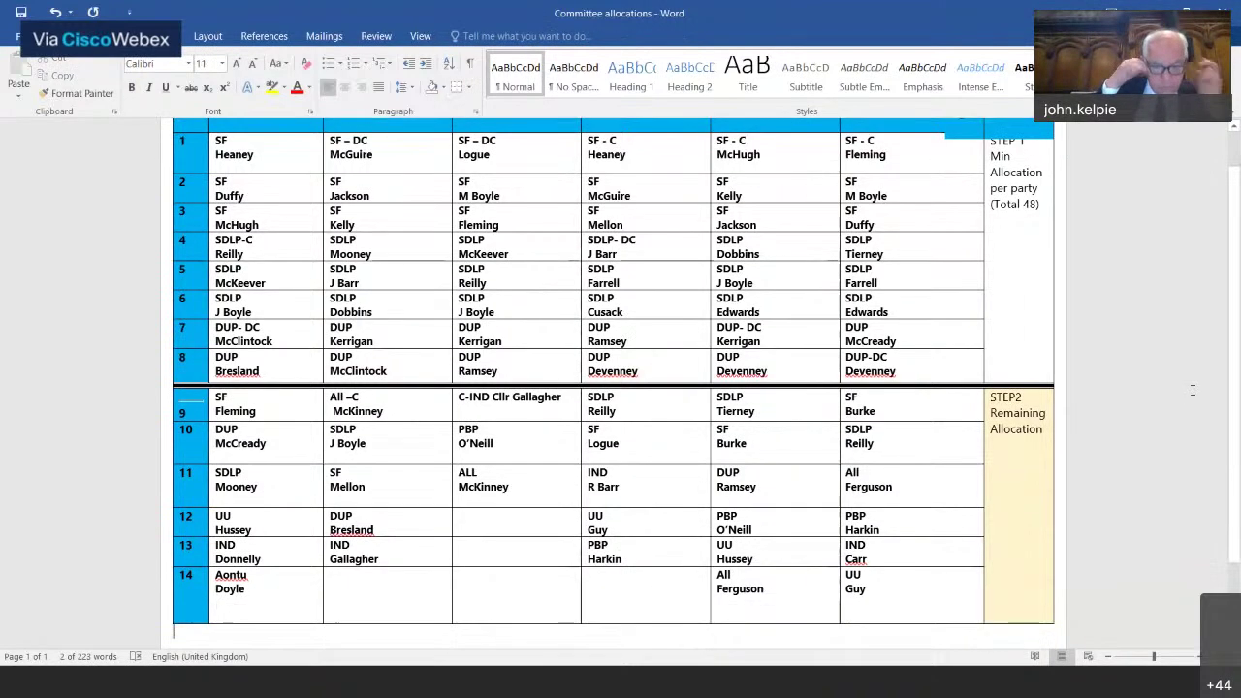
scroll(936, 480, up, 2)
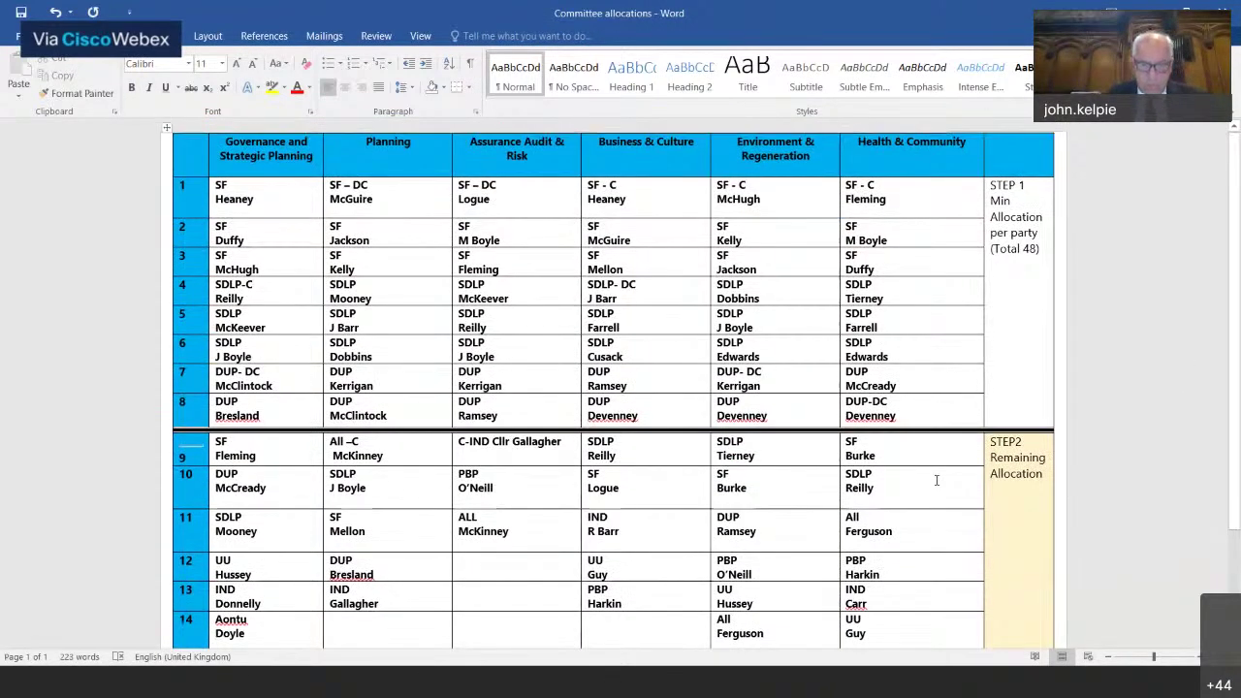
scroll(936, 480, down, 1)
scroll(936, 480, up, 1)
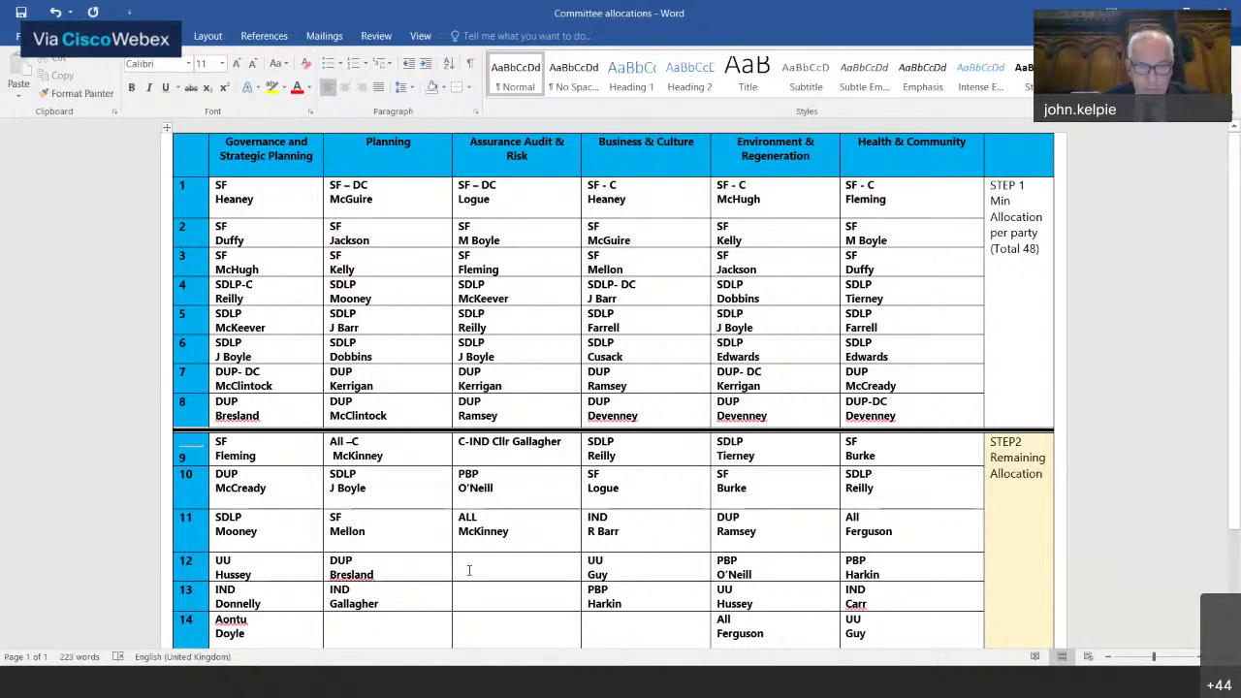
click(391, 628)
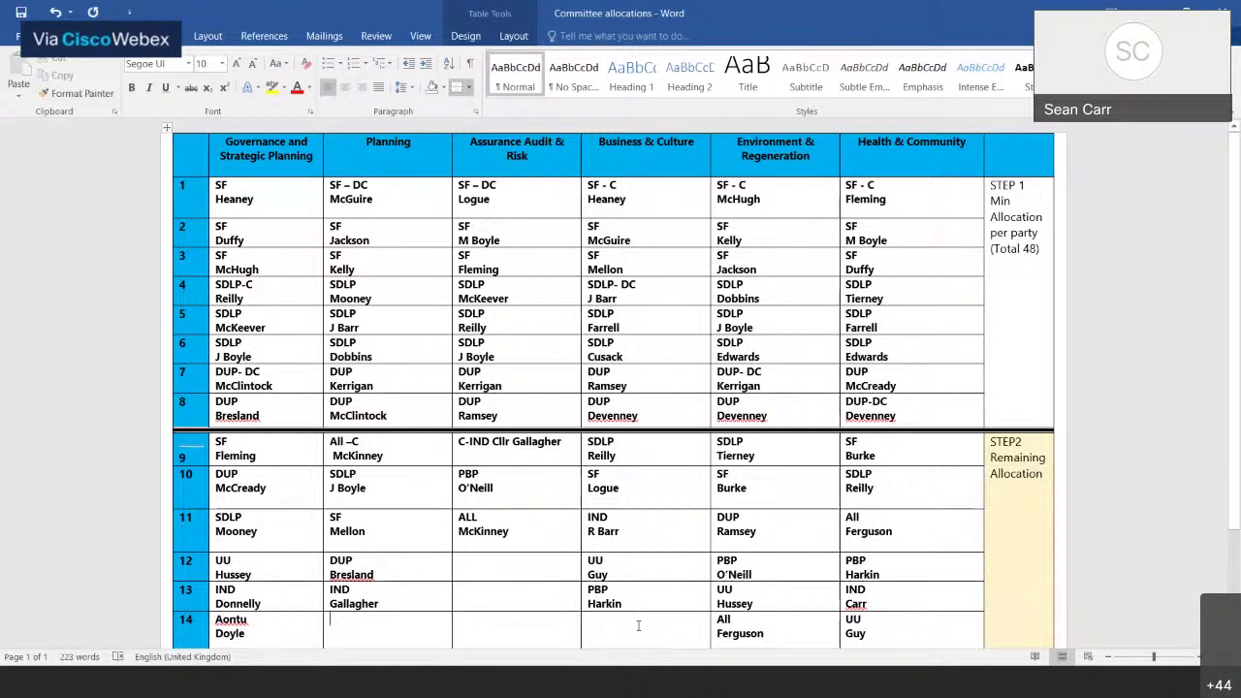
text(IND )
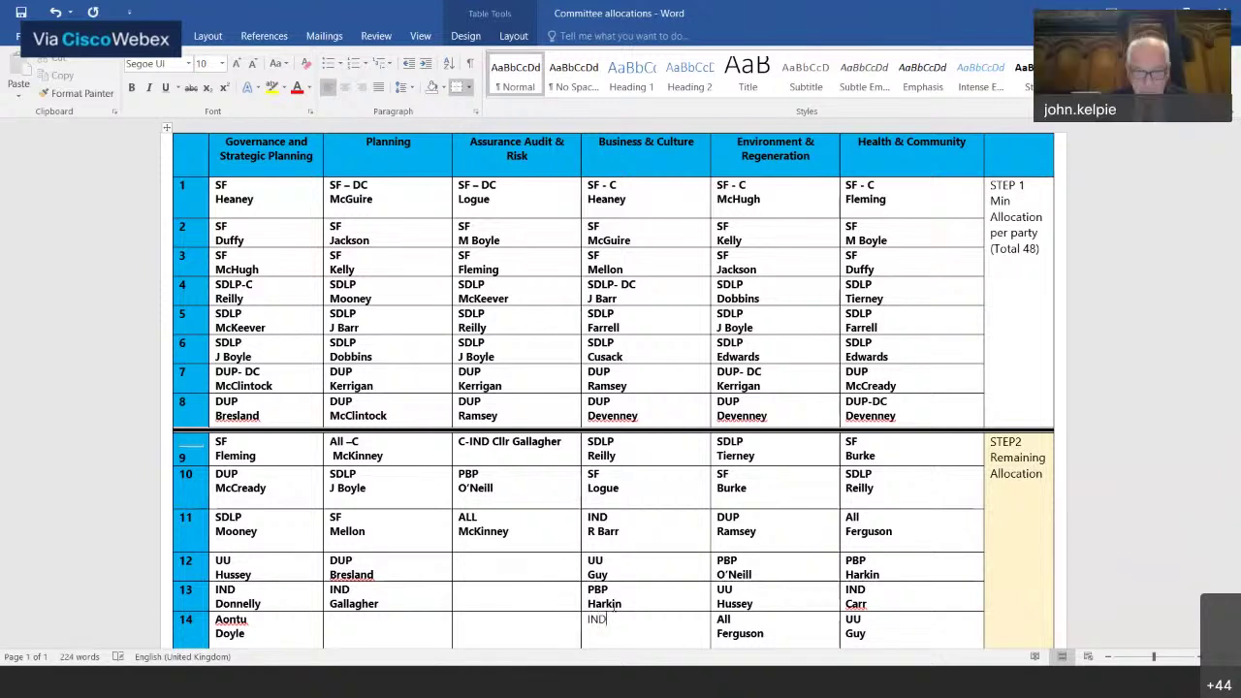
text(Donnelly)
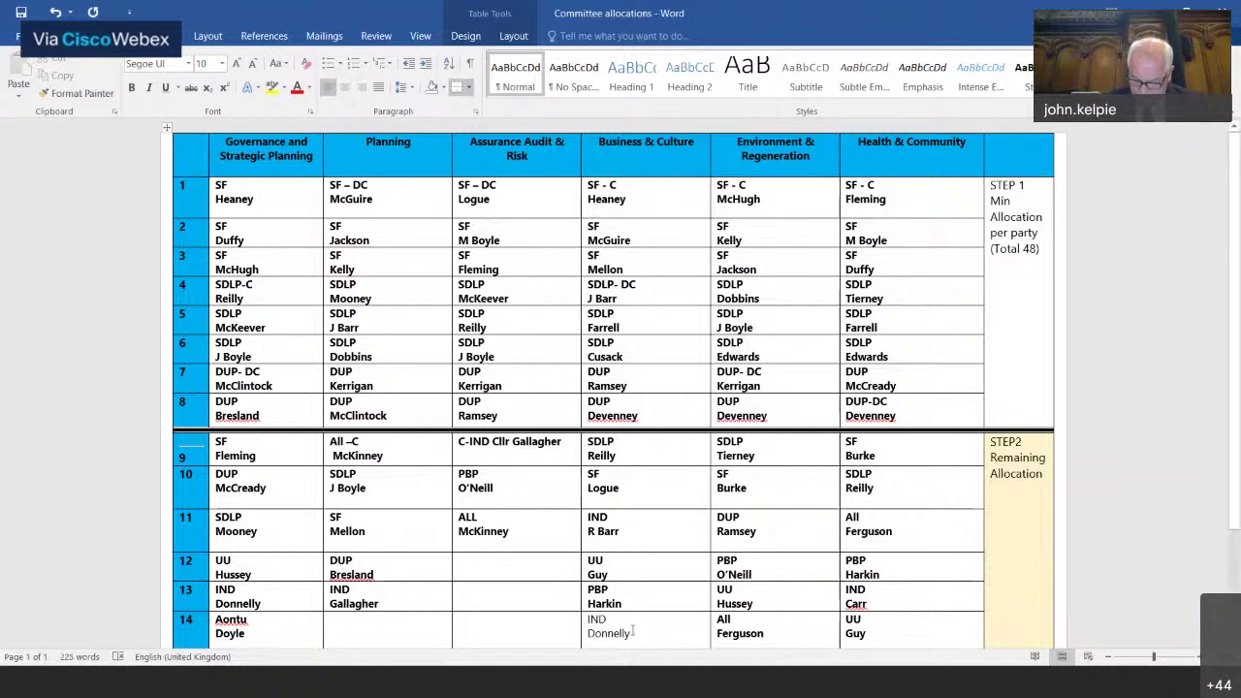
drag(632, 634, 601, 619)
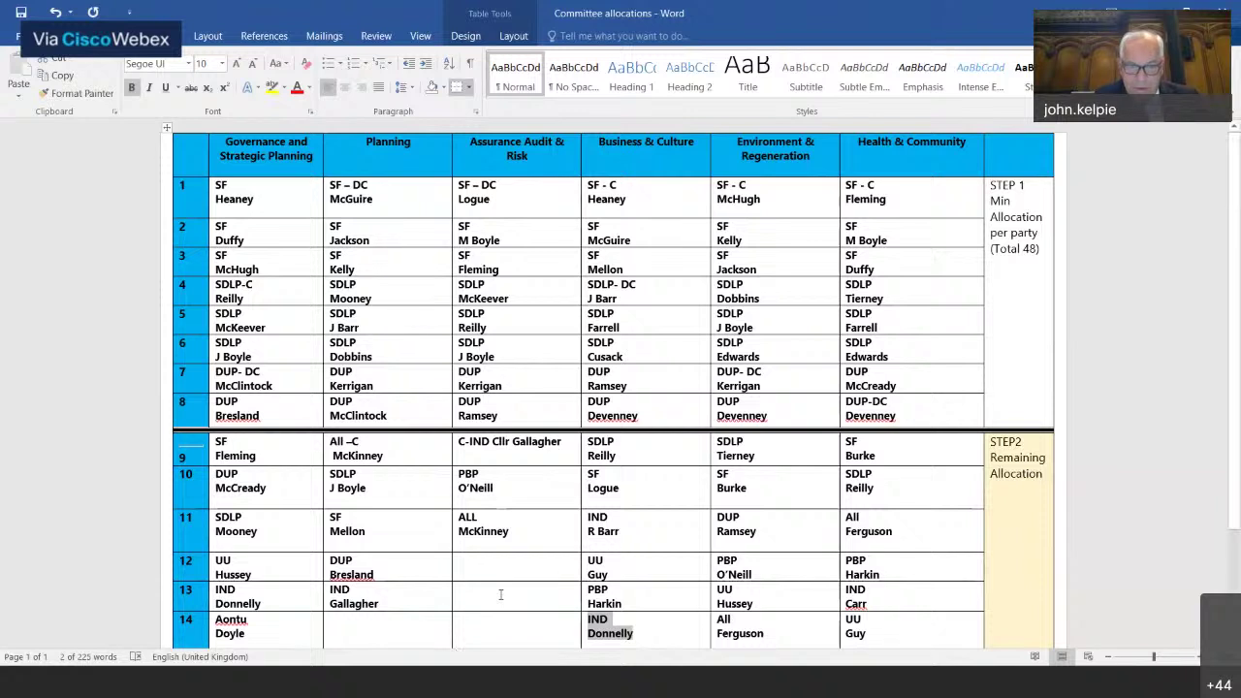
Step: Enter Aontu with the councillor's surname beneath it in row 12 of the Assurance Audit & Risk column, in bold
click(493, 564)
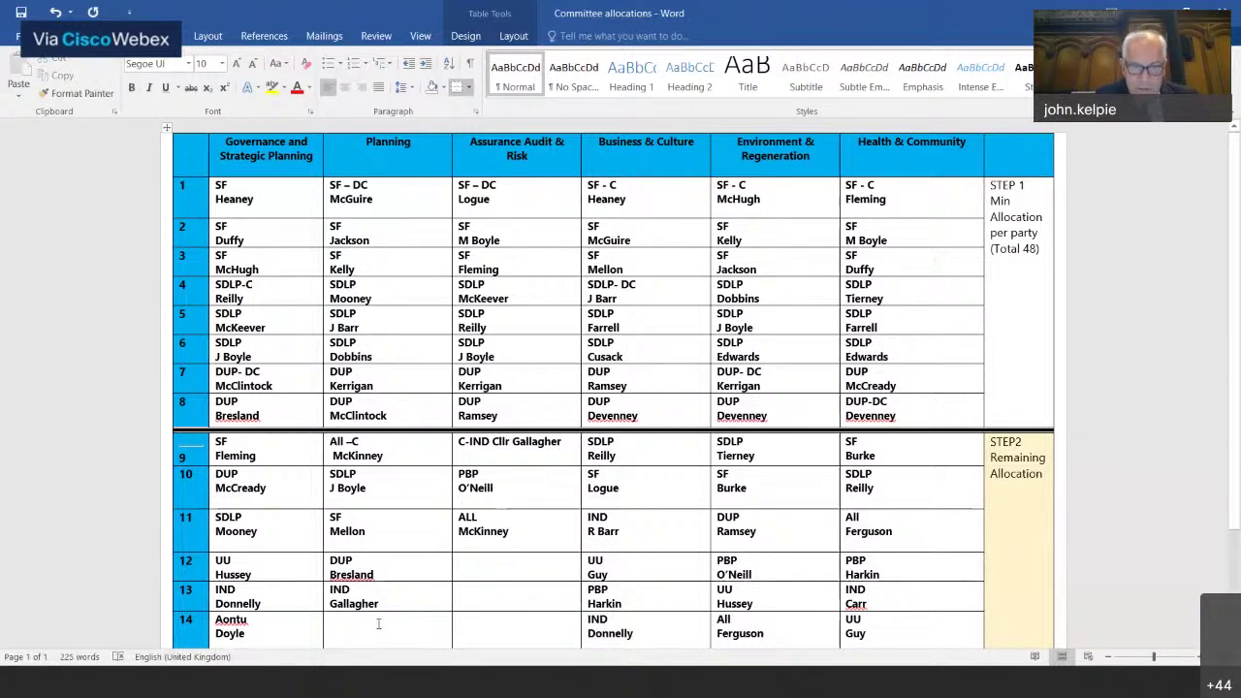
click(338, 621)
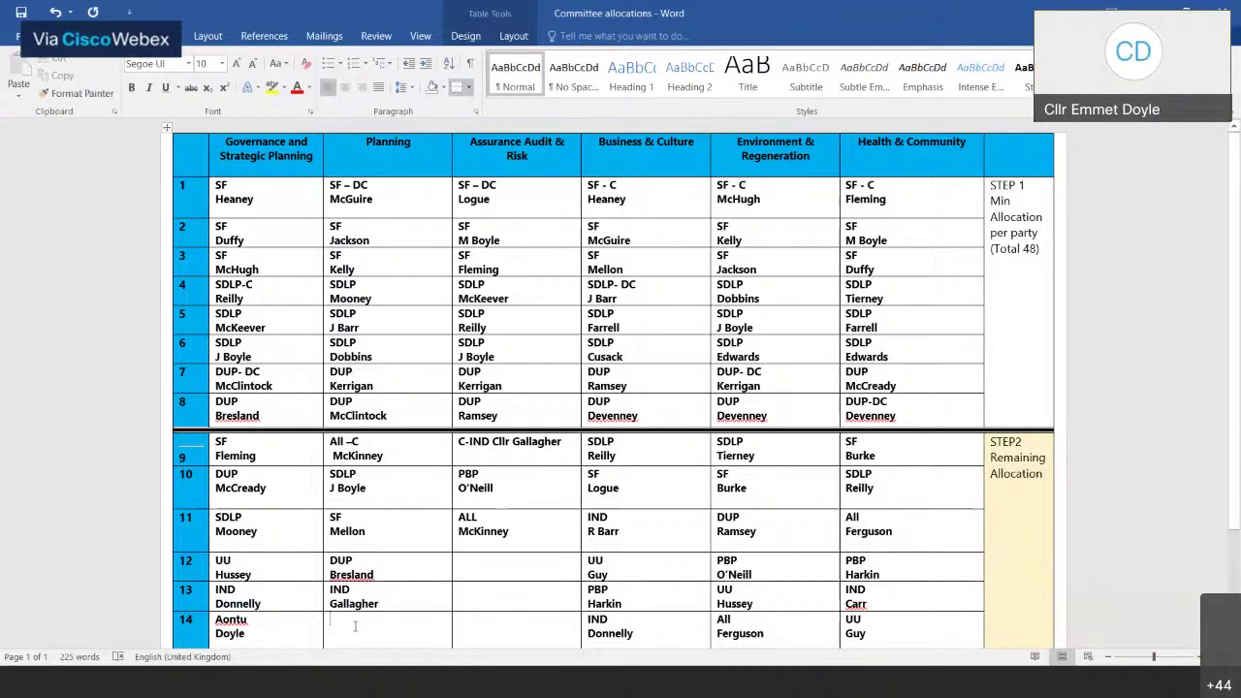
click(482, 563)
text(Aontu)
key(Return)
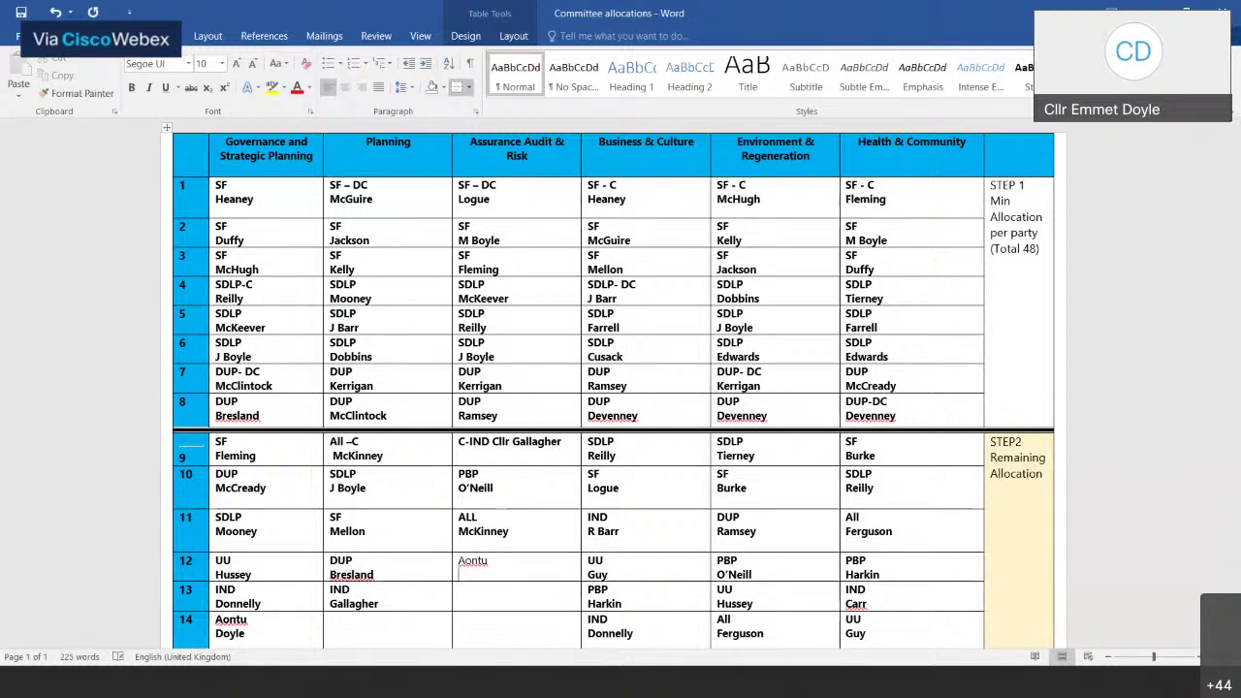
text(Doyle)
double_click(468, 558)
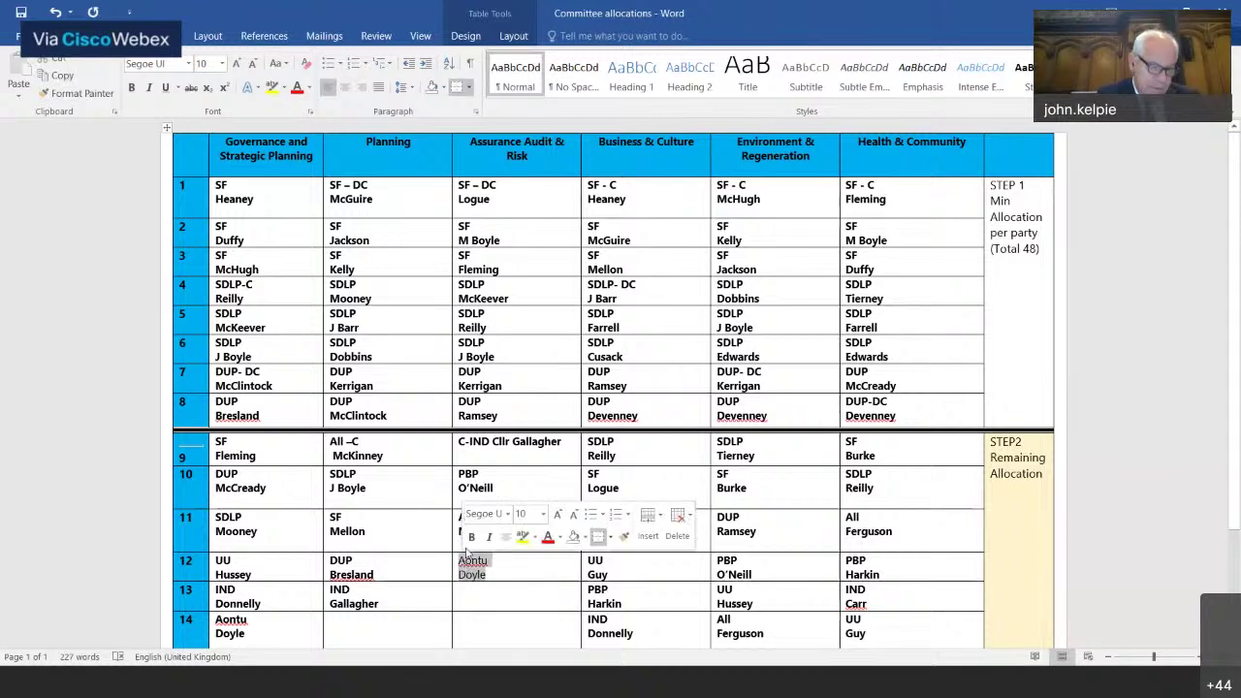
Step: Enter IND with the councillor's initial and surname beneath it in row 13 of the Assurance Audit & Risk column, in bold with correct capitalisation
click(466, 598)
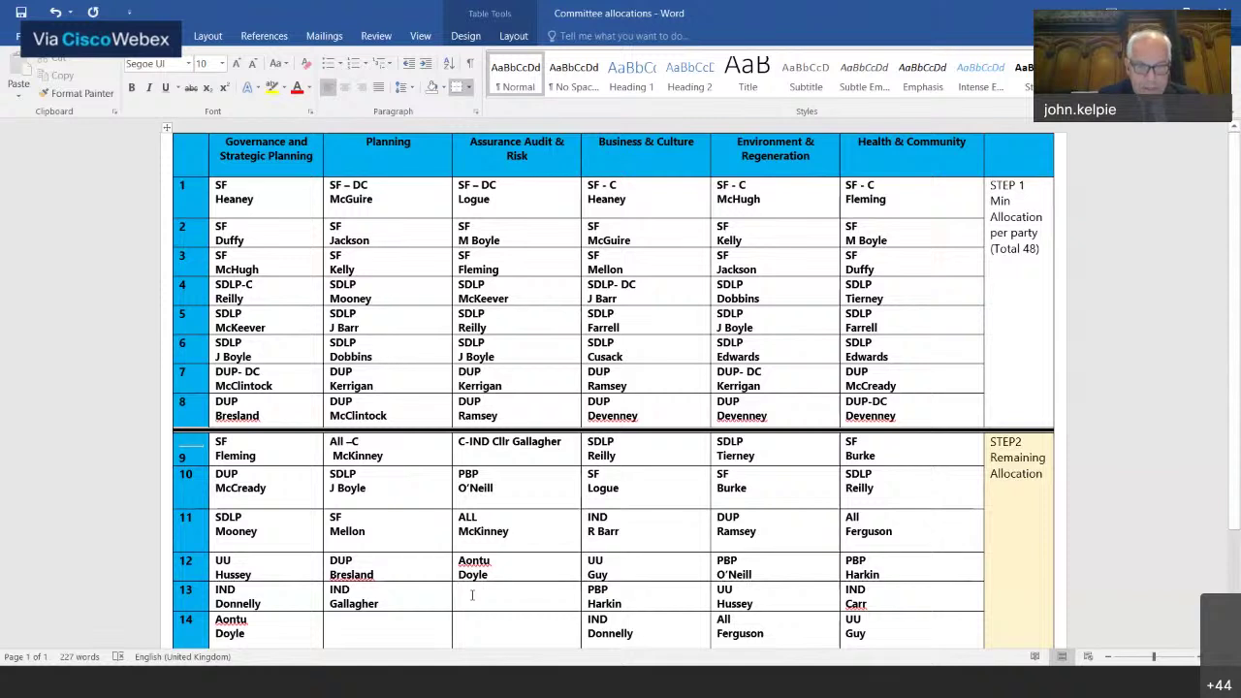
text(IND)
key(Return)
text(R)
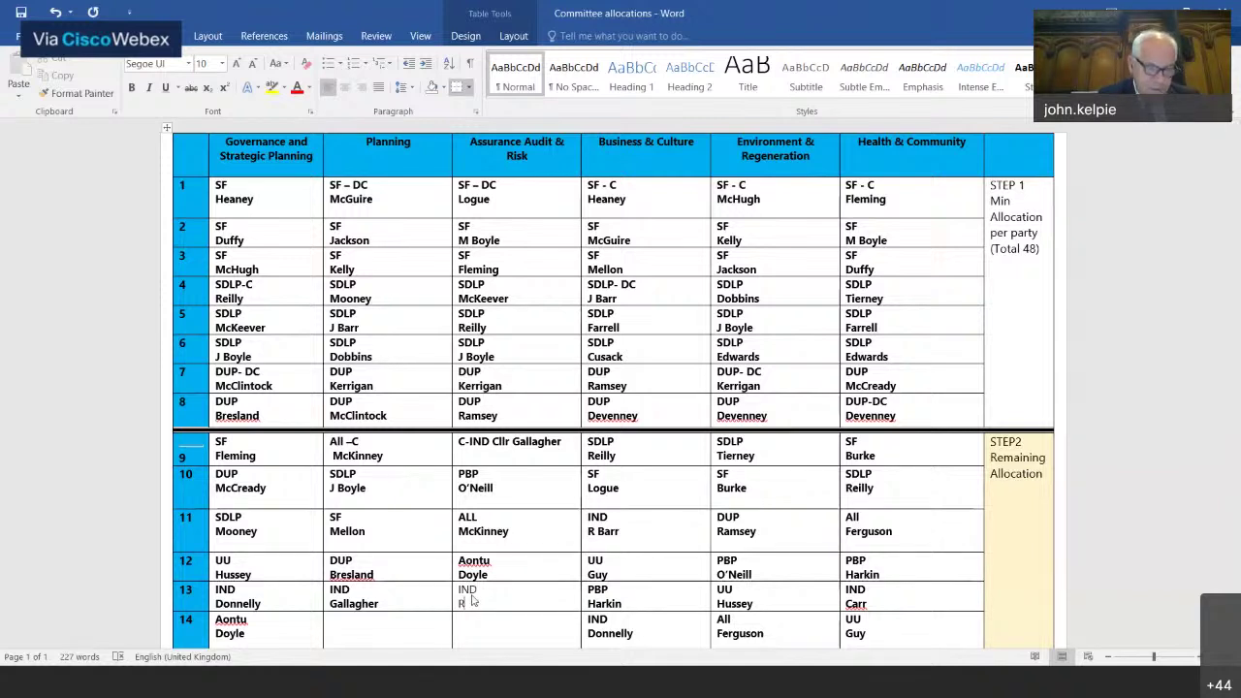
text( BArr)
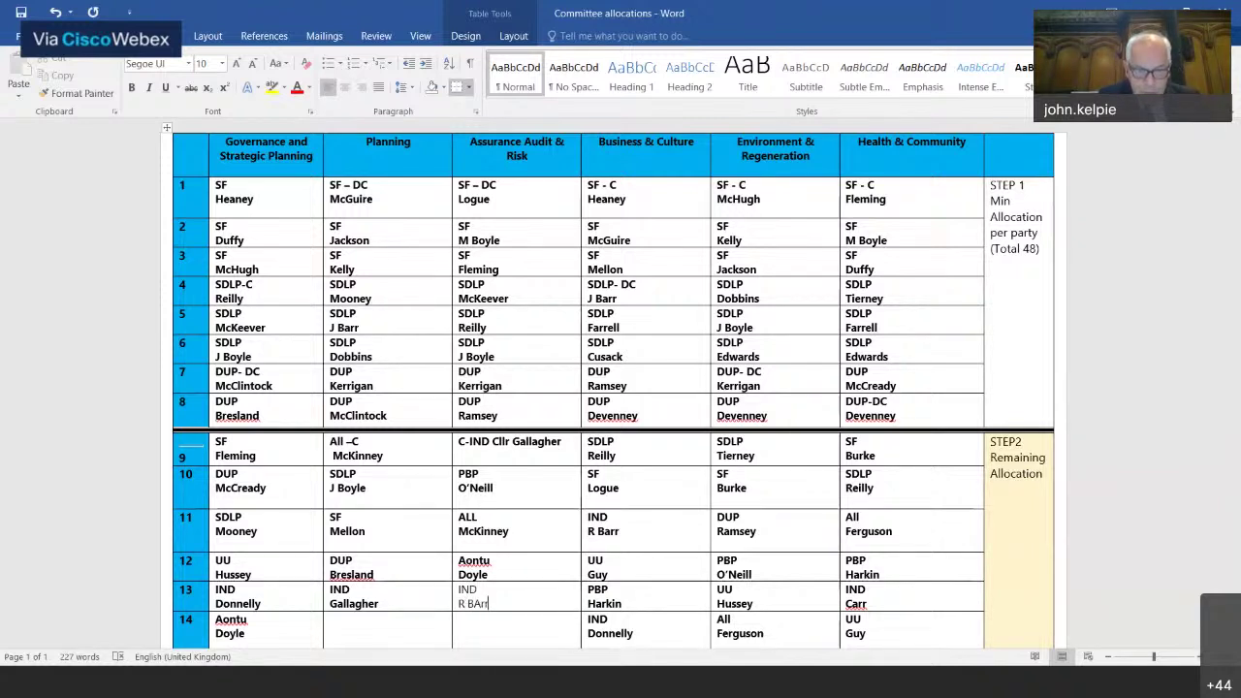
drag(487, 603, 470, 575)
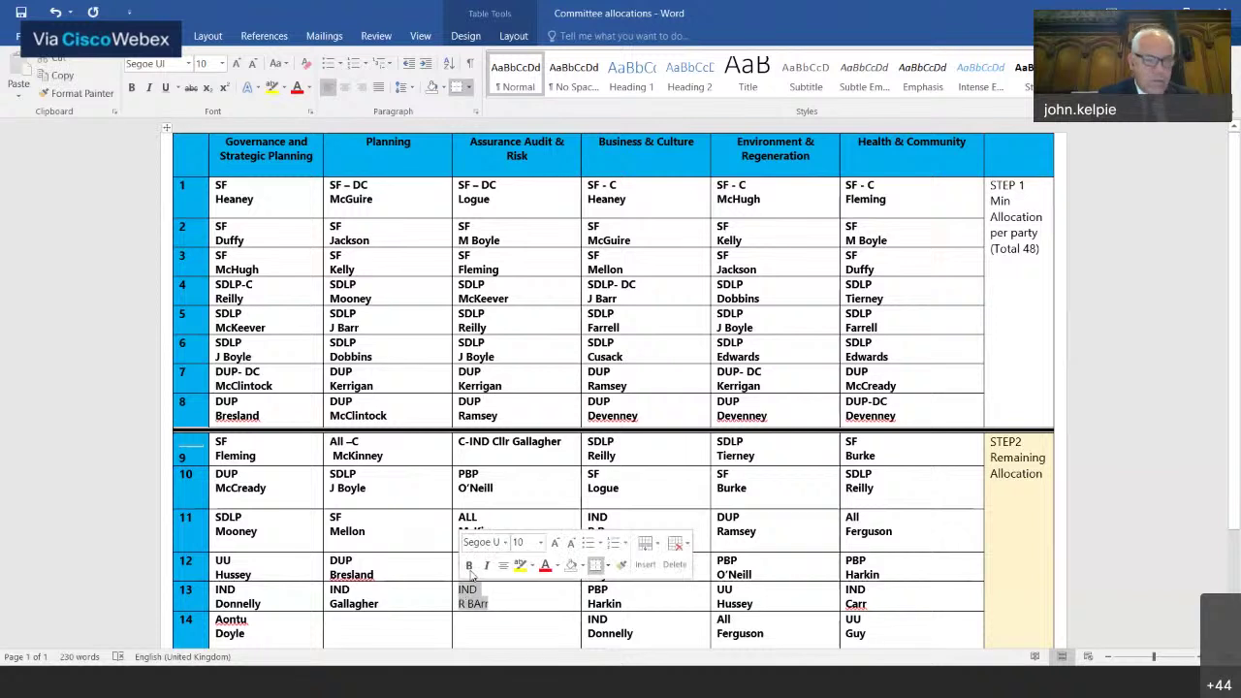
click(478, 603)
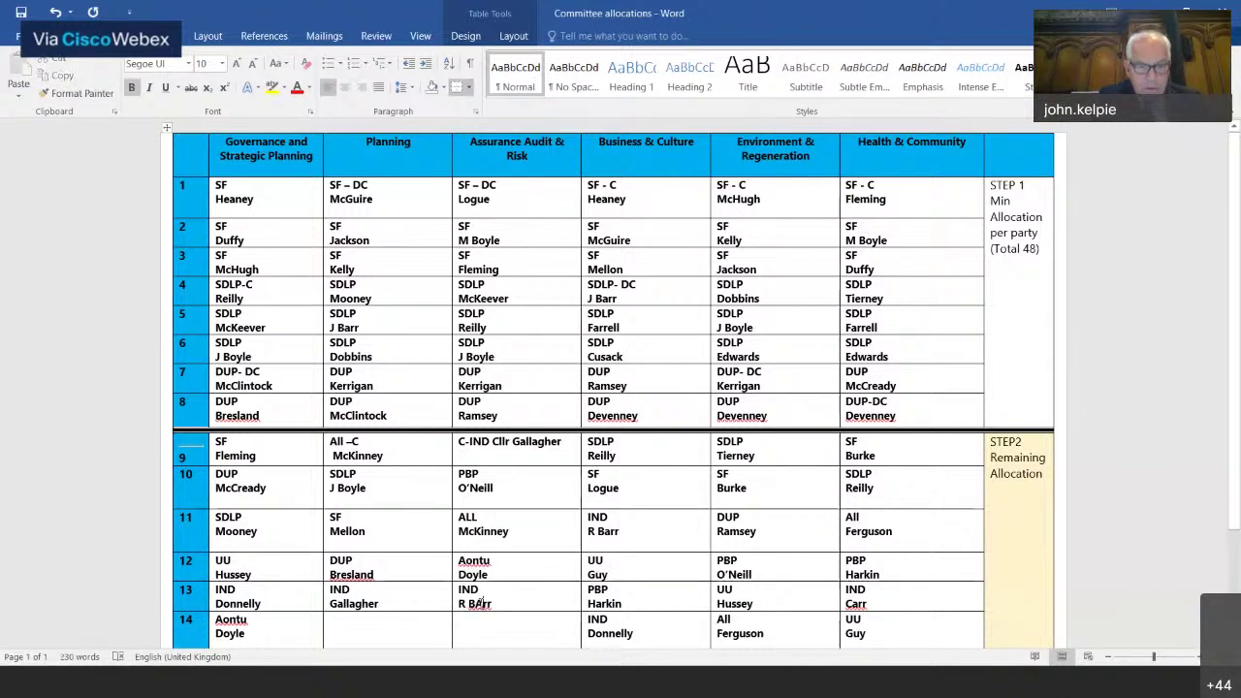
drag(481, 603, 474, 603)
text(a)
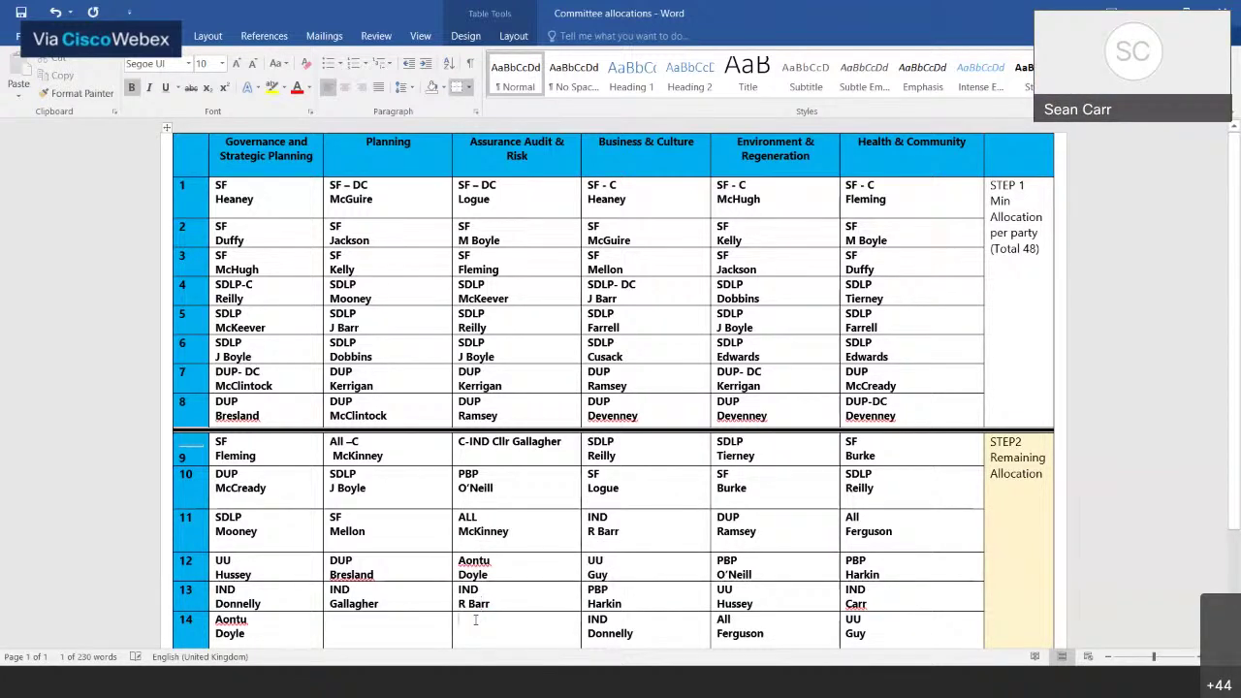
Step: Enter IND with the councillor's surname beneath it in row 14 of the Assurance Audit & Risk column, in bold
click(475, 619)
text(IND )
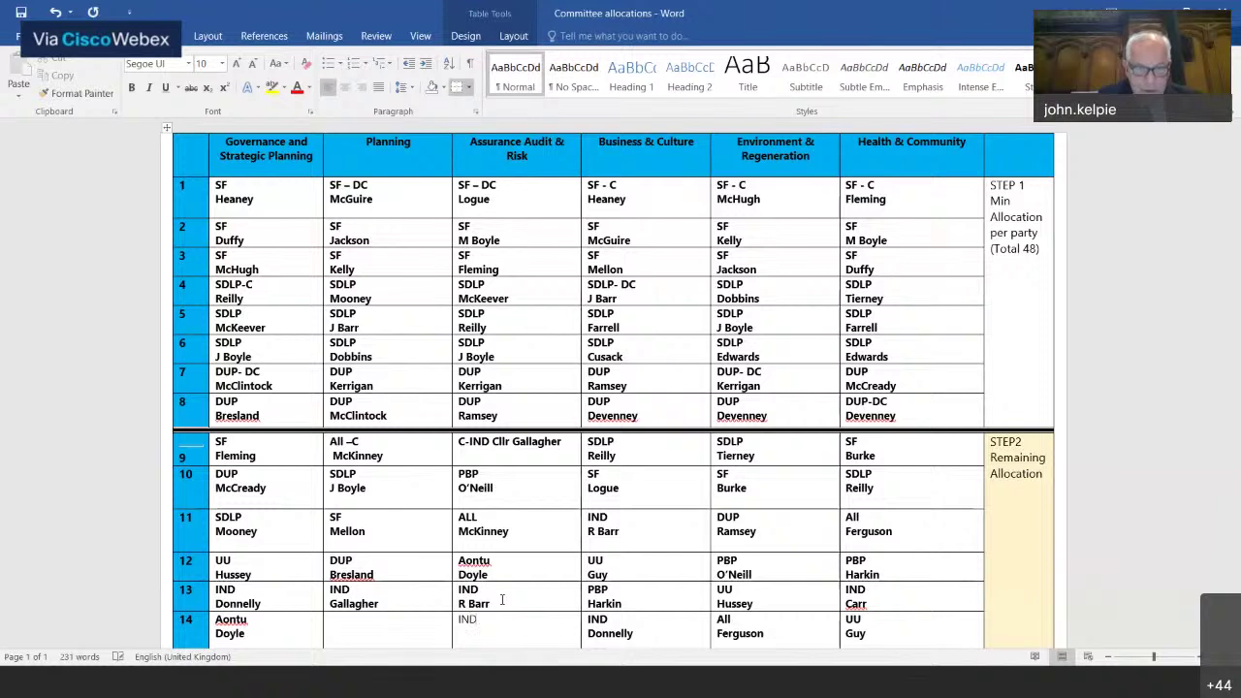
text(CArr)
key(BackSpace)
key(BackSpace)
key(BackSpace)
text(arr)
drag(479, 635, 465, 618)
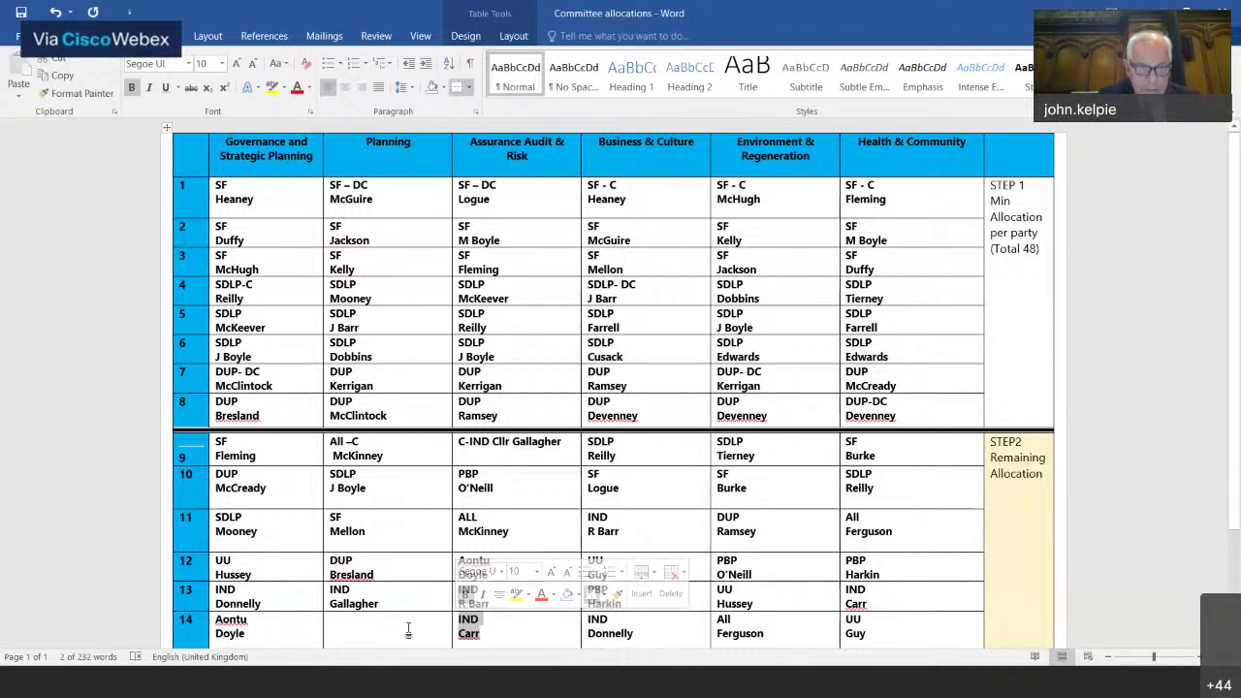
Step: Enter UU with the councillor's surname beneath it in row 14 of the Planning column
click(420, 628)
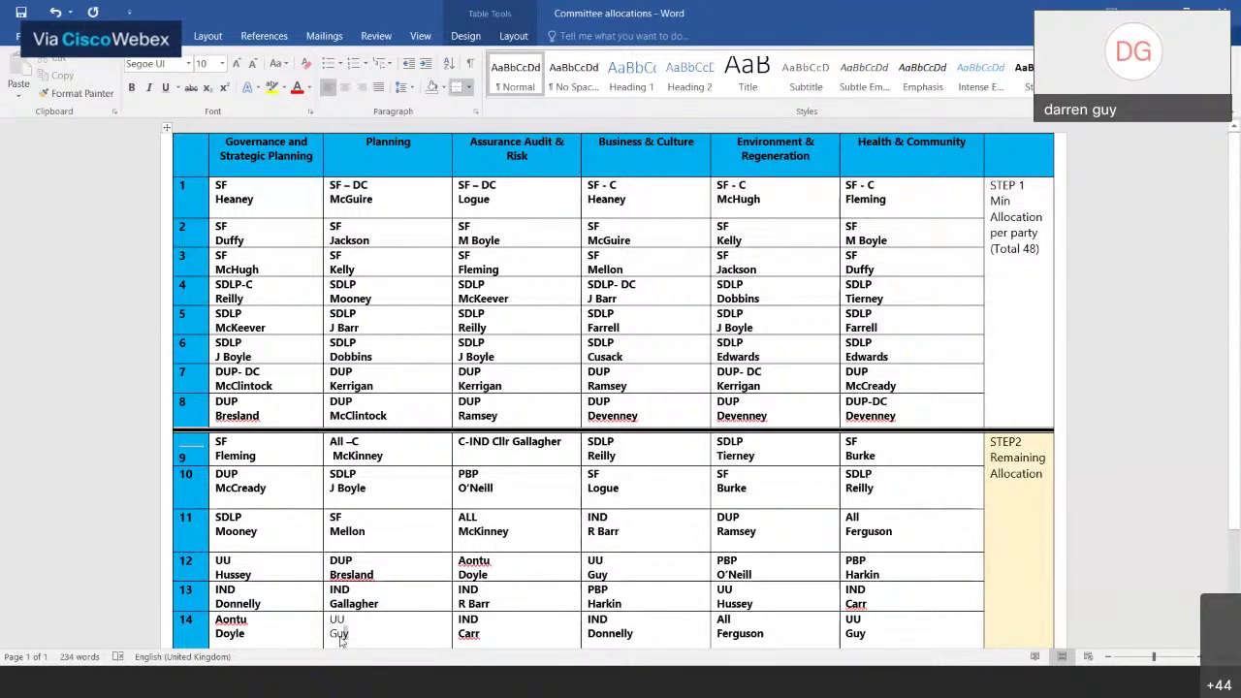
drag(341, 639, 338, 630)
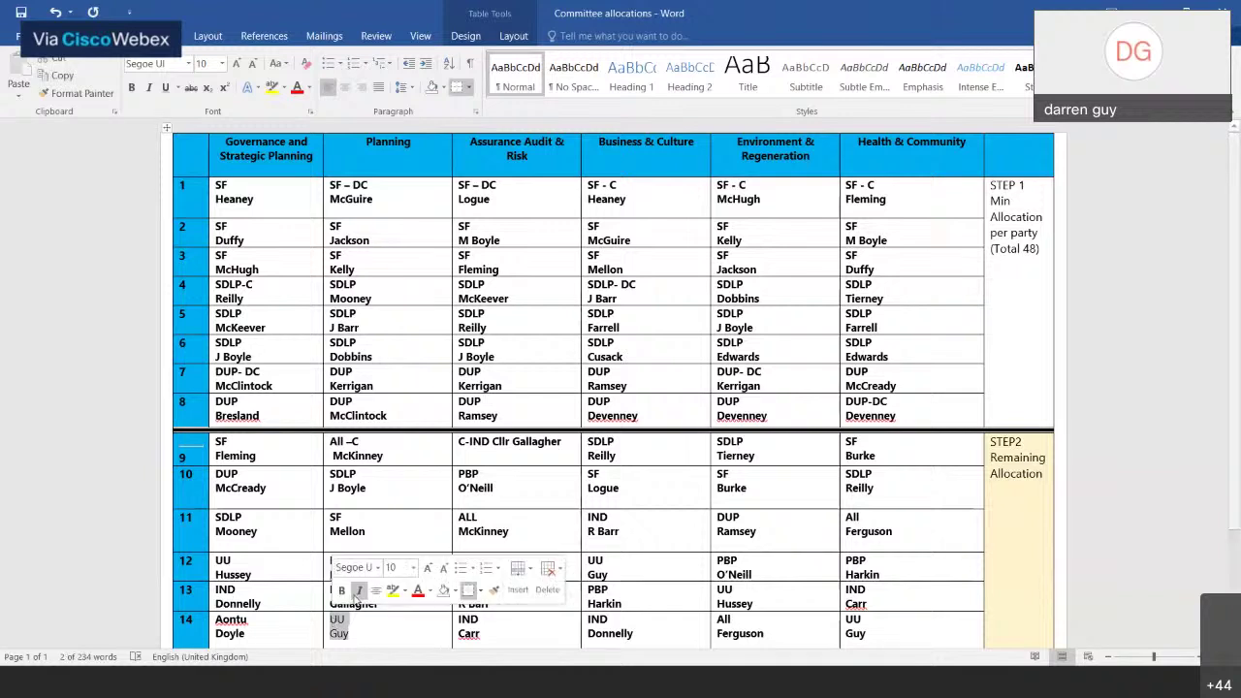